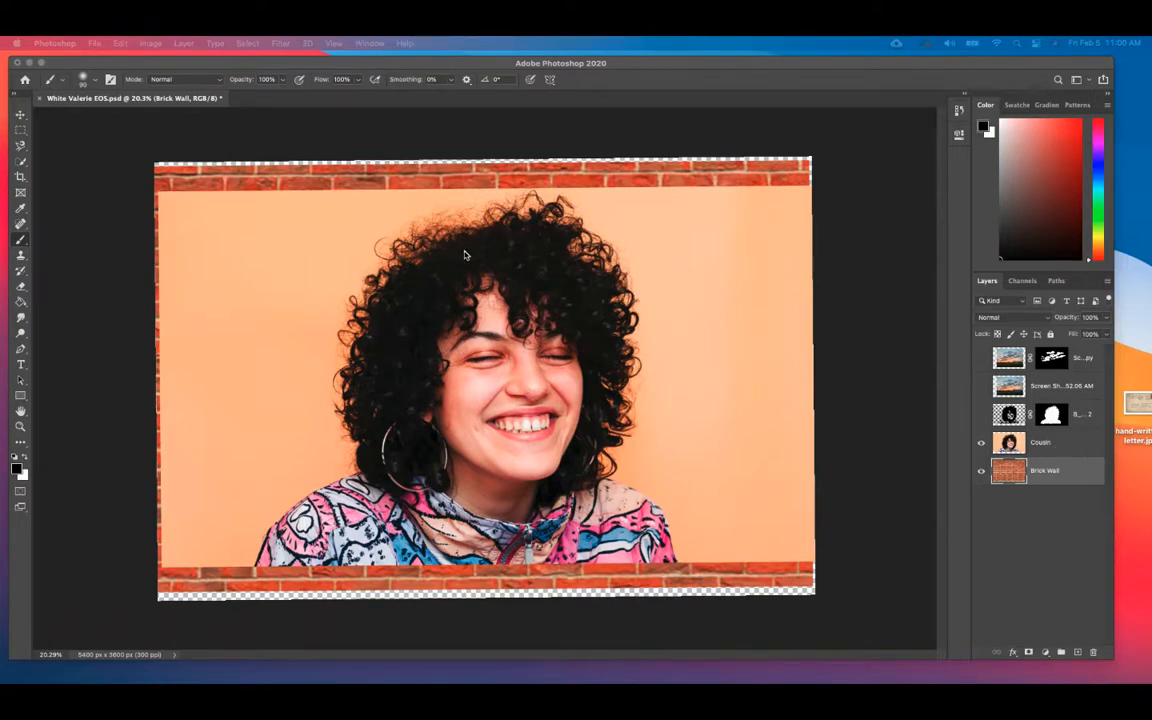
# Try a rectangular Object Selection around the woman with the Brick Wall layer active, and clear the resulting selection
pyautogui.click(492, 288)
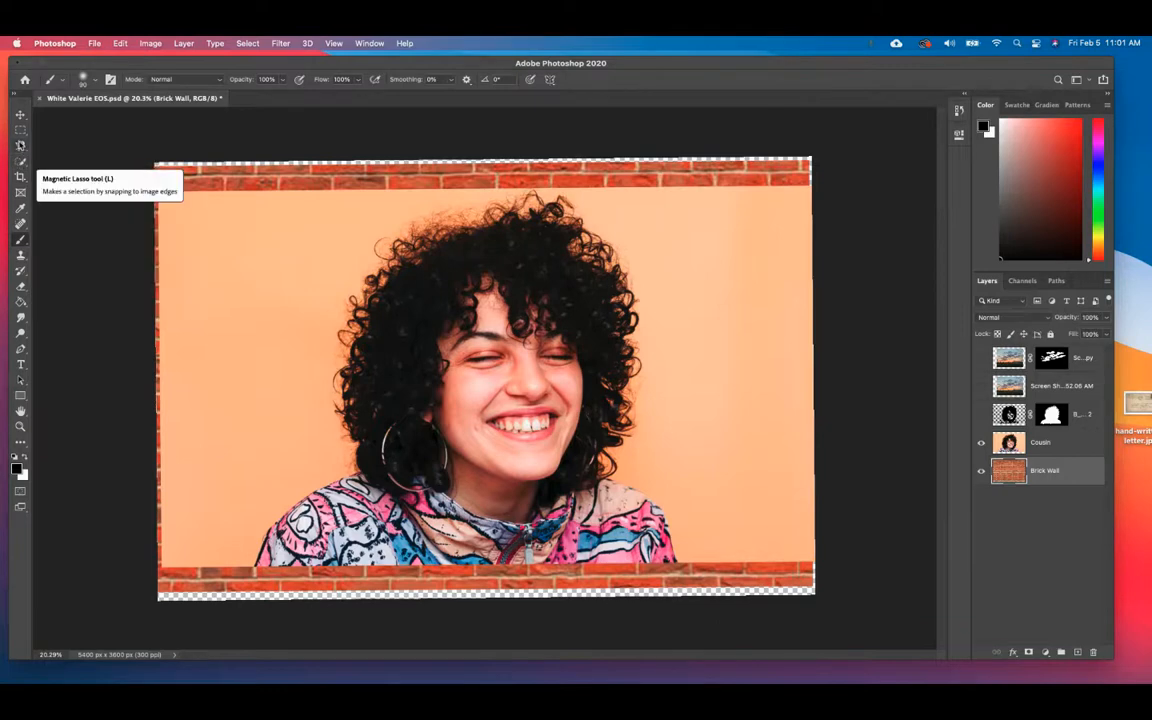
pyautogui.click(20, 161)
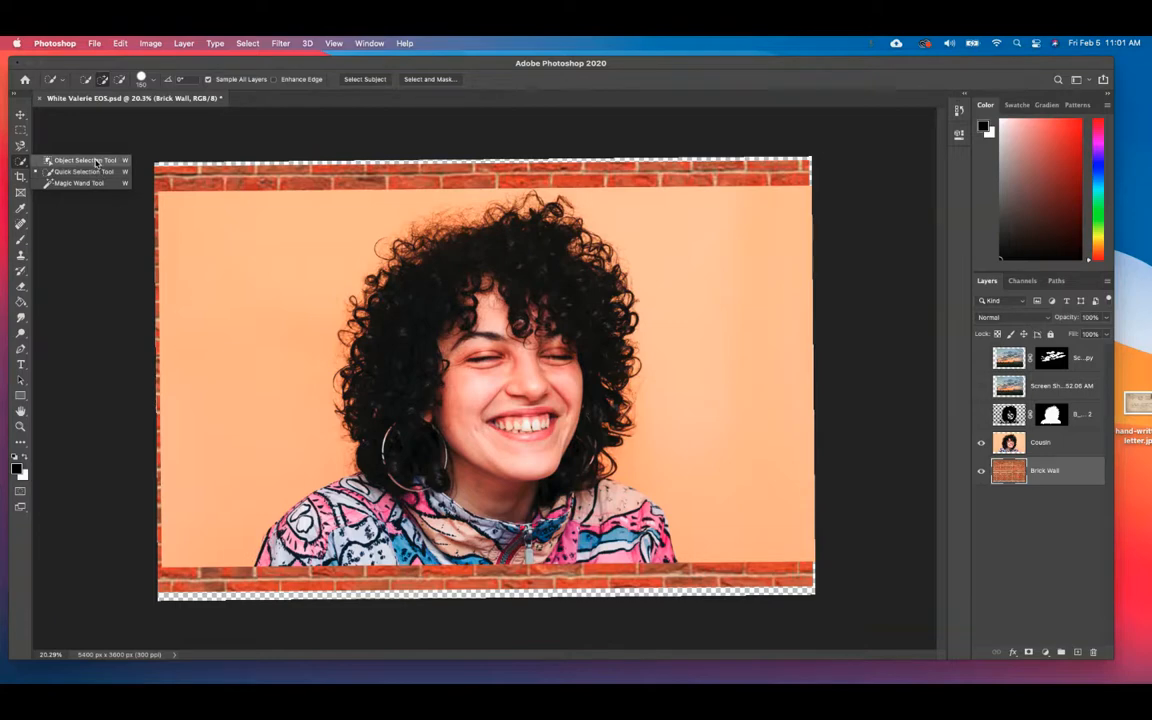
pyautogui.click(97, 162)
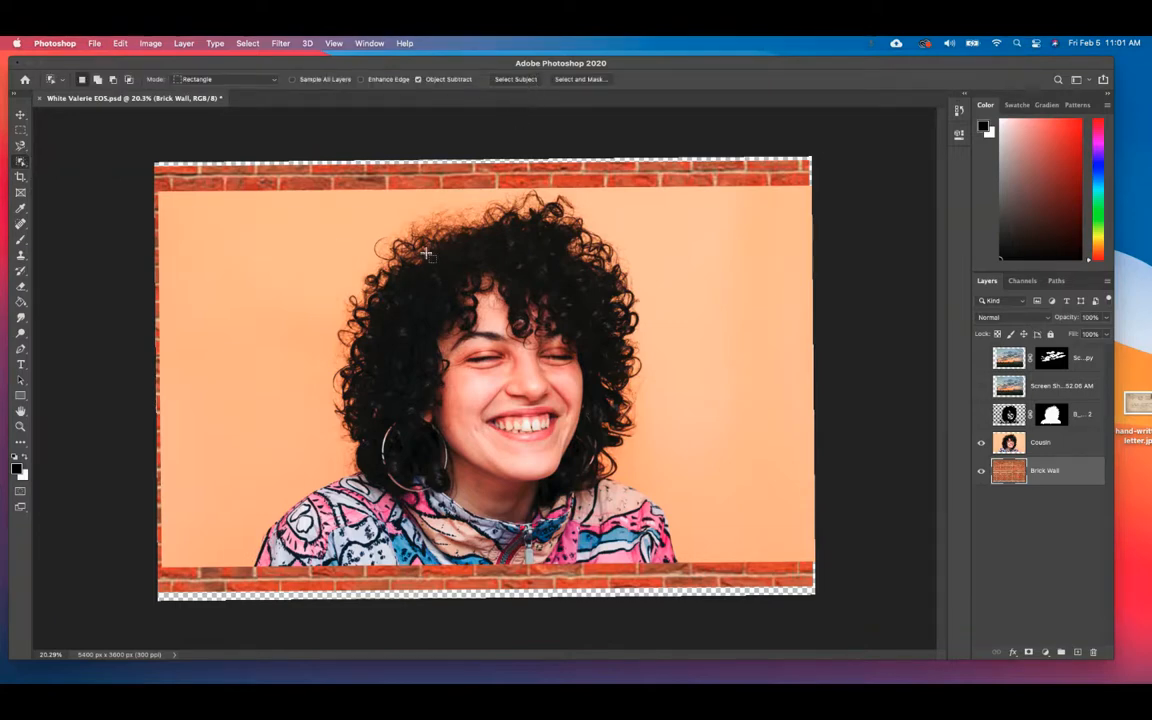
pyautogui.moveTo(298, 222); pyautogui.dragTo(698, 556)
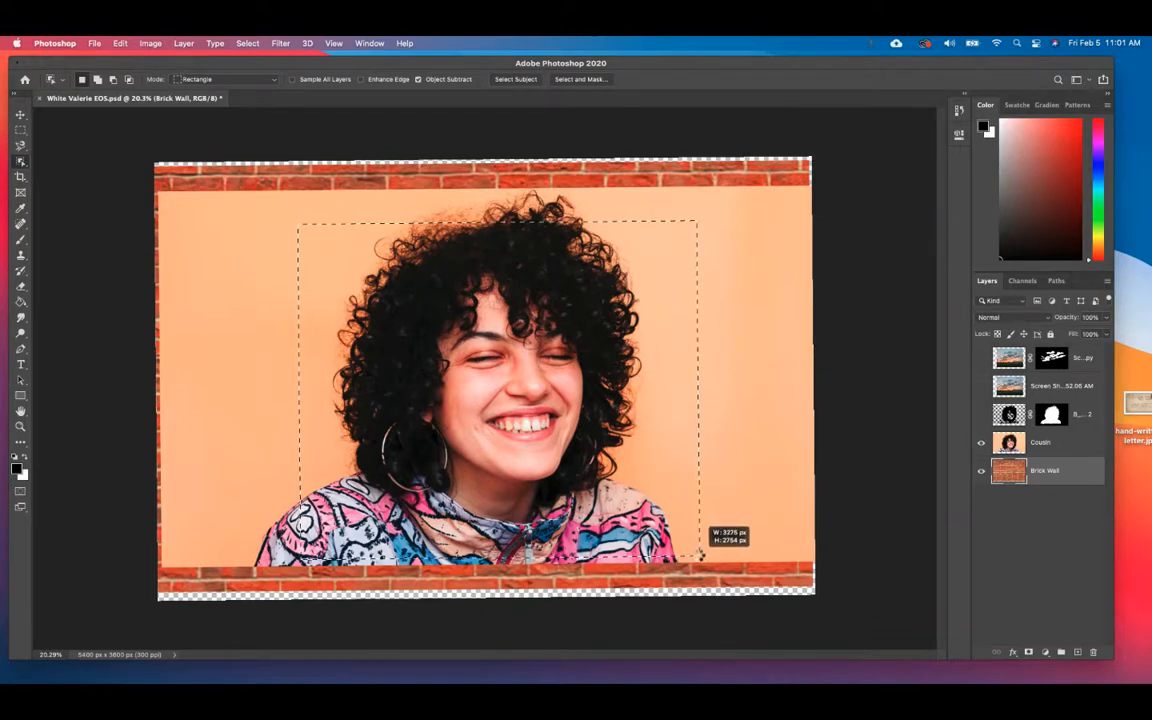
pyautogui.moveTo(698, 553); pyautogui.dragTo(698, 556)
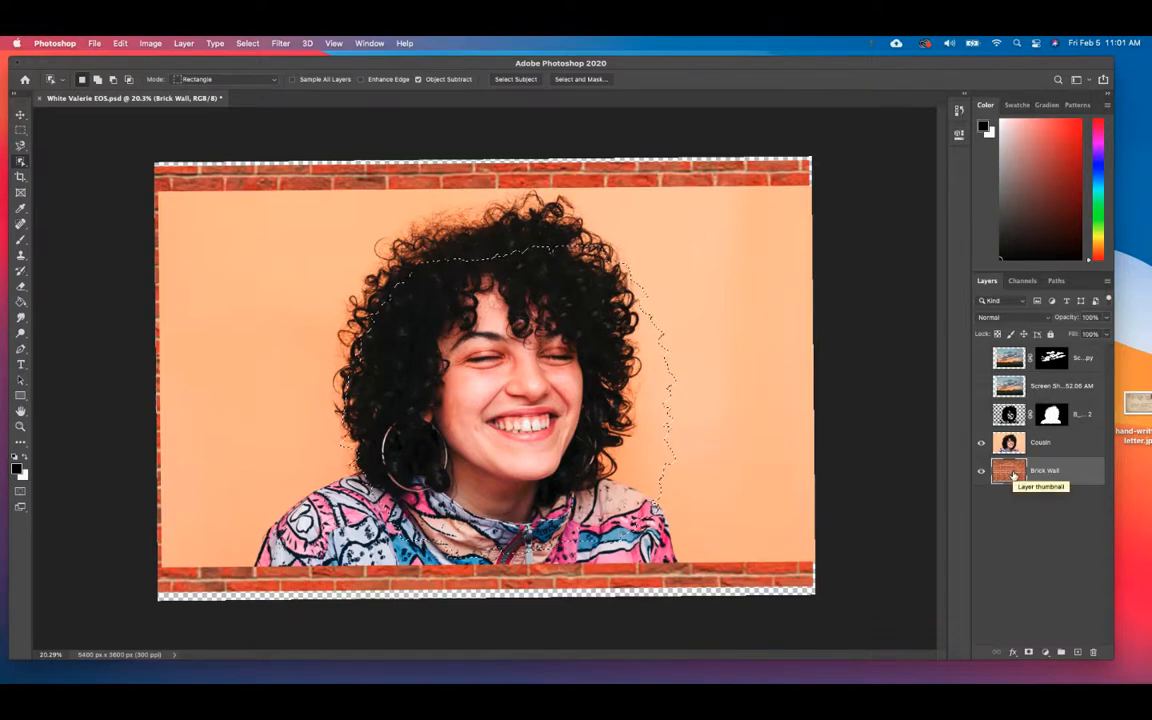
pyautogui.press('super+d')
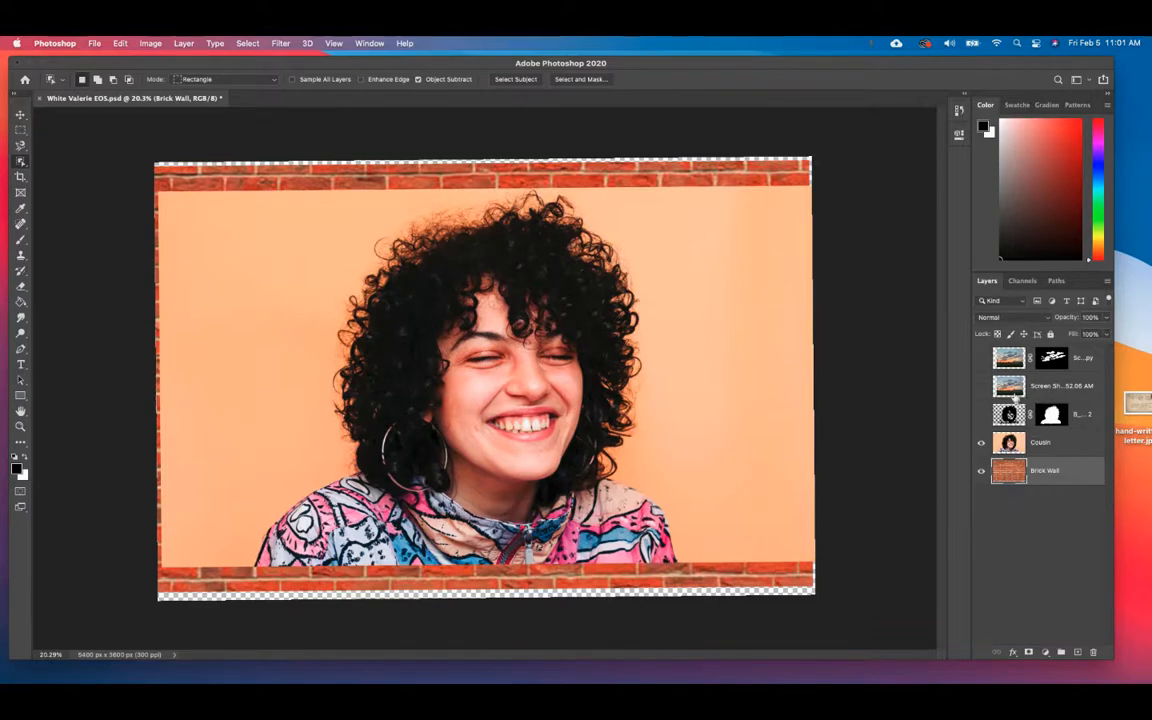
# Make the Cousin layer active and try a rectangular Object Selection of about 3679 × 2878 px around the woman
pyautogui.click(1013, 441)
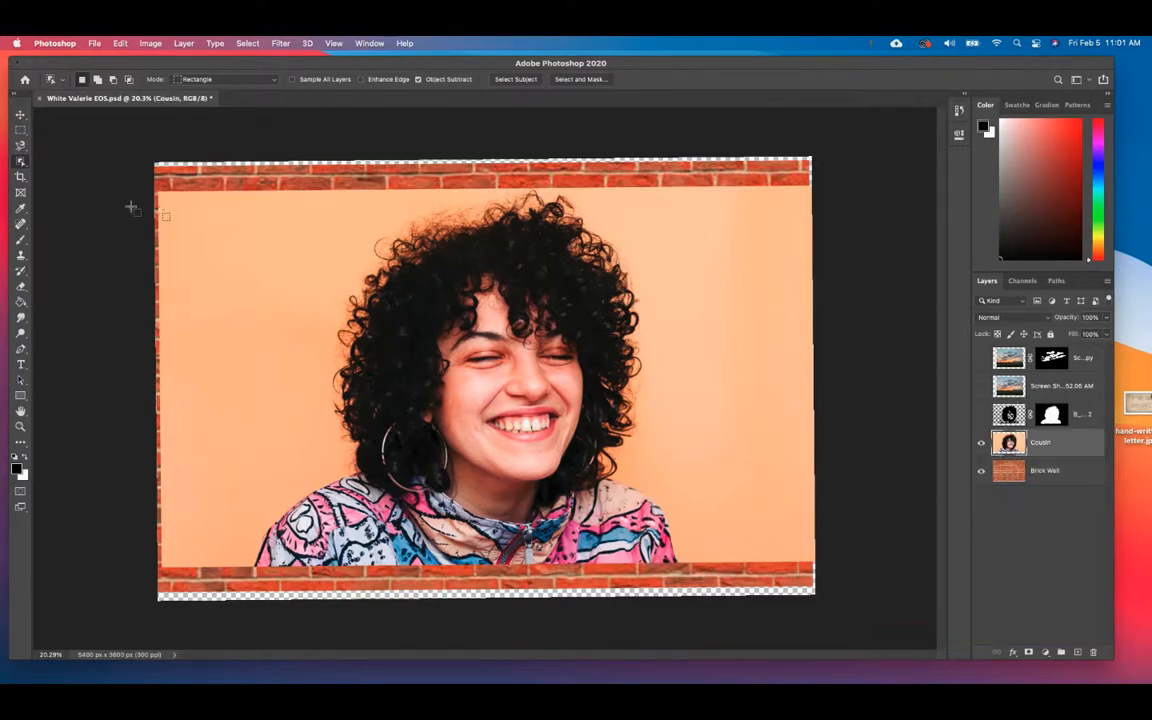
pyautogui.moveTo(255, 210); pyautogui.dragTo(705, 560)
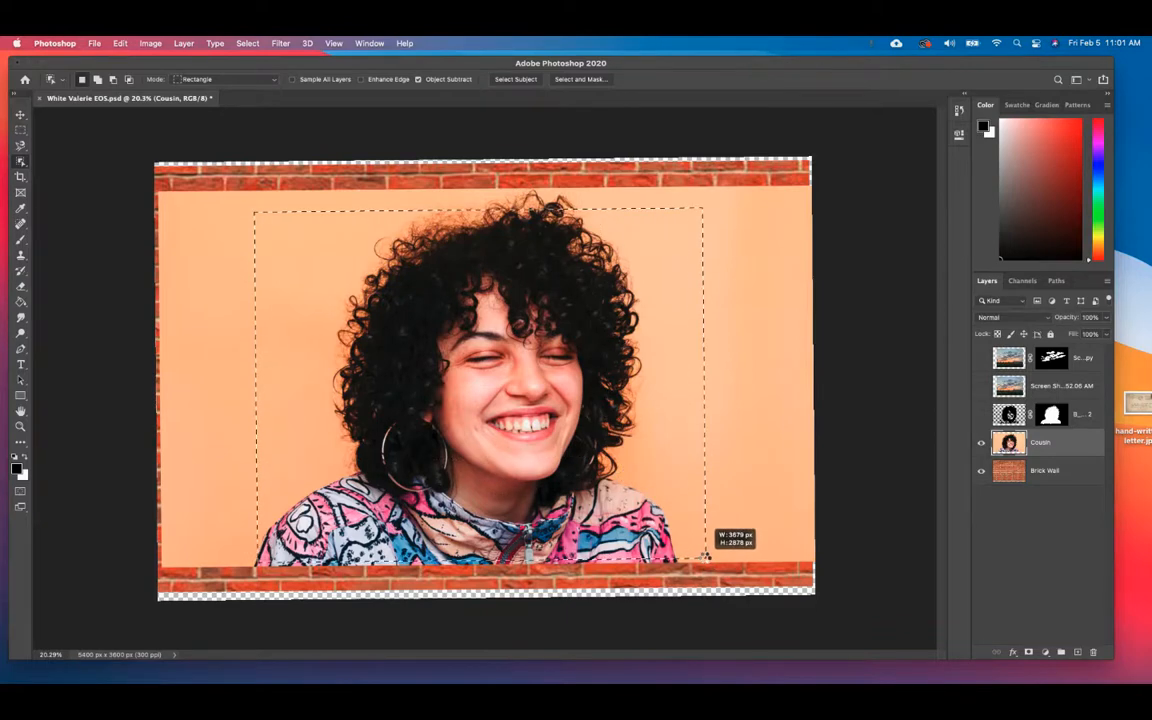
pyautogui.moveTo(705, 557); pyautogui.dragTo(705, 557)
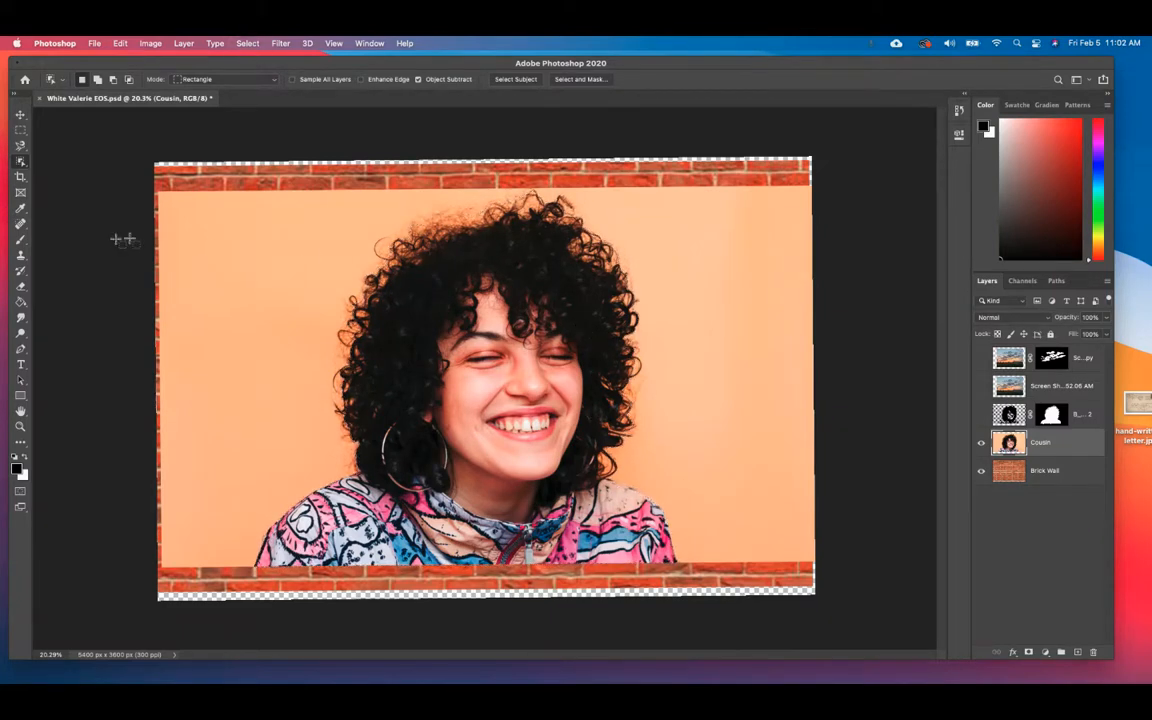
# Try selecting the woman's hair, face and jacket with the Quick Selection tool at brush size 600, and deselect
pyautogui.rightClick(22, 162)
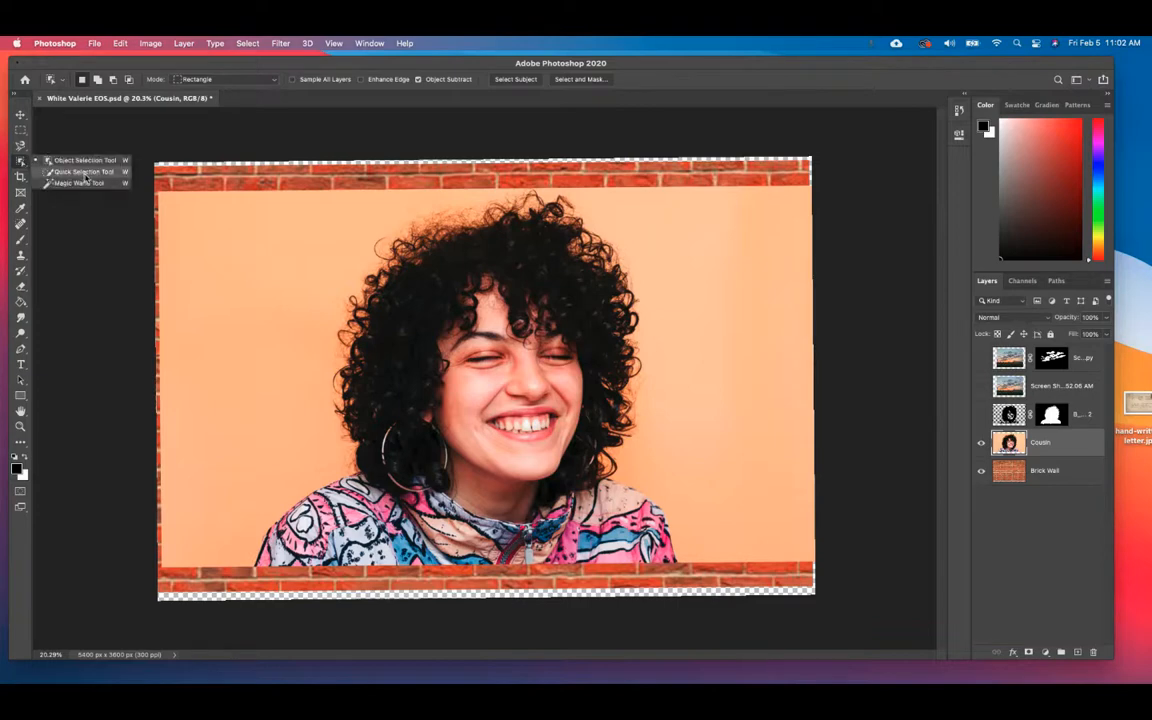
pyautogui.click(78, 169)
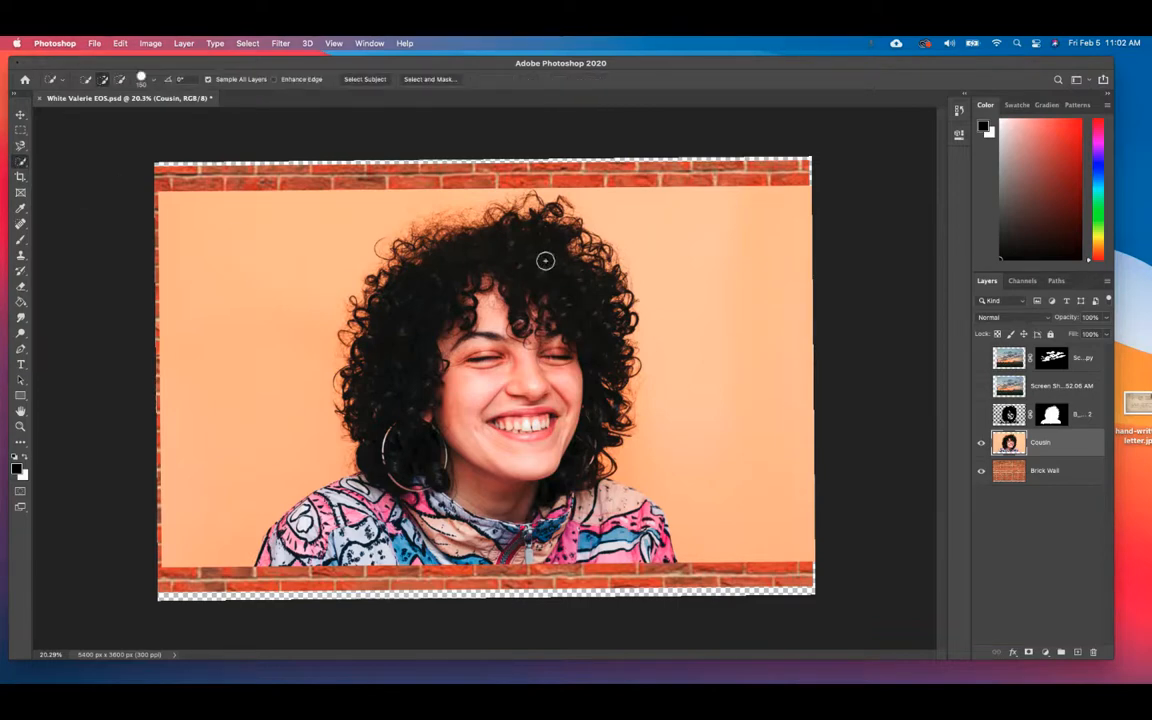
pyautogui.press(']')
pyautogui.press(']')
pyautogui.press(']')
pyautogui.press(']')
pyautogui.press(']')
pyautogui.moveTo(581, 267)
pyautogui.mouseDown()
pyautogui.moveTo(476, 298)
pyautogui.moveTo(400, 410)
pyautogui.moveTo(340, 470)
pyautogui.moveTo(402, 482)
pyautogui.moveTo(380, 450)
pyautogui.moveTo(550, 460)
pyautogui.moveTo(507, 520)
pyautogui.mouseUp()
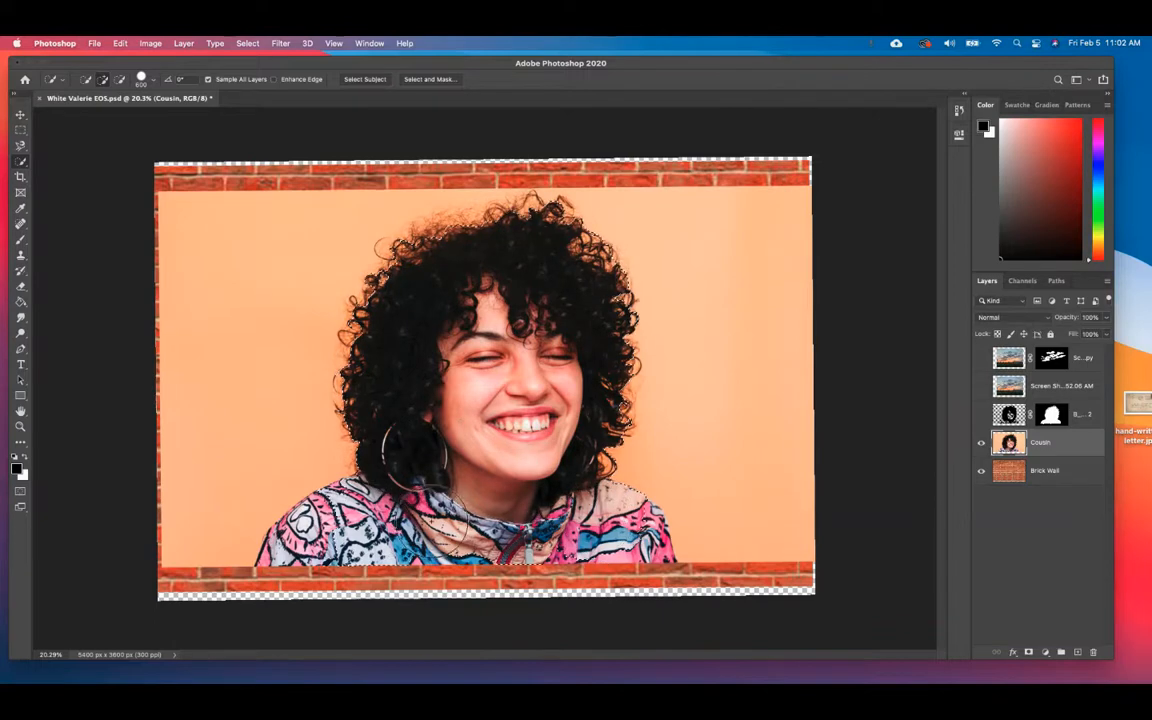
pyautogui.moveTo(505, 470); pyautogui.dragTo(562, 482)
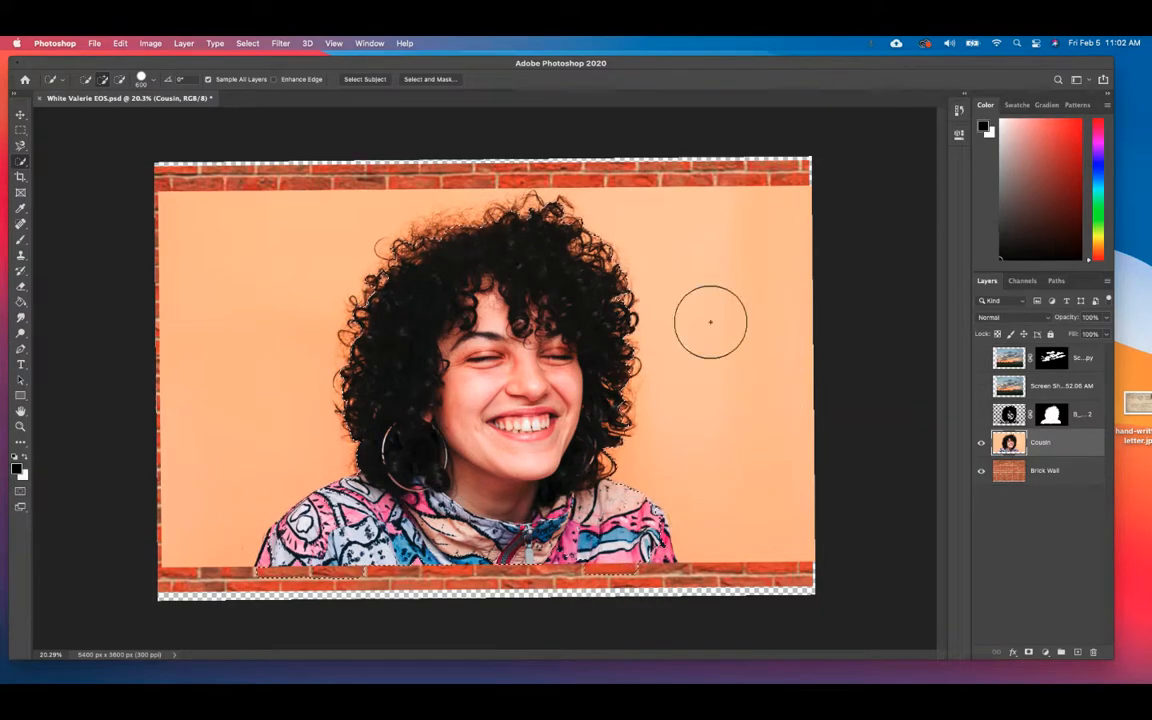
pyautogui.press('super+d')
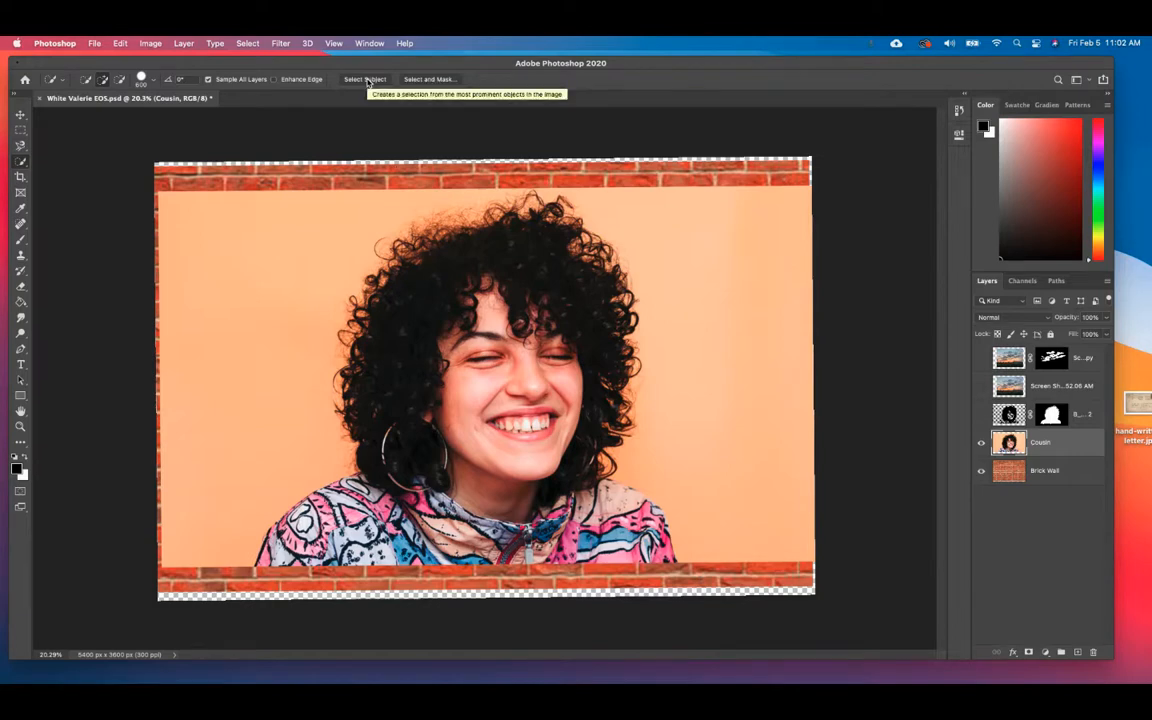
# Select the woman automatically with Select Subject and open the selection in Select and Mask
pyautogui.click(362, 80)
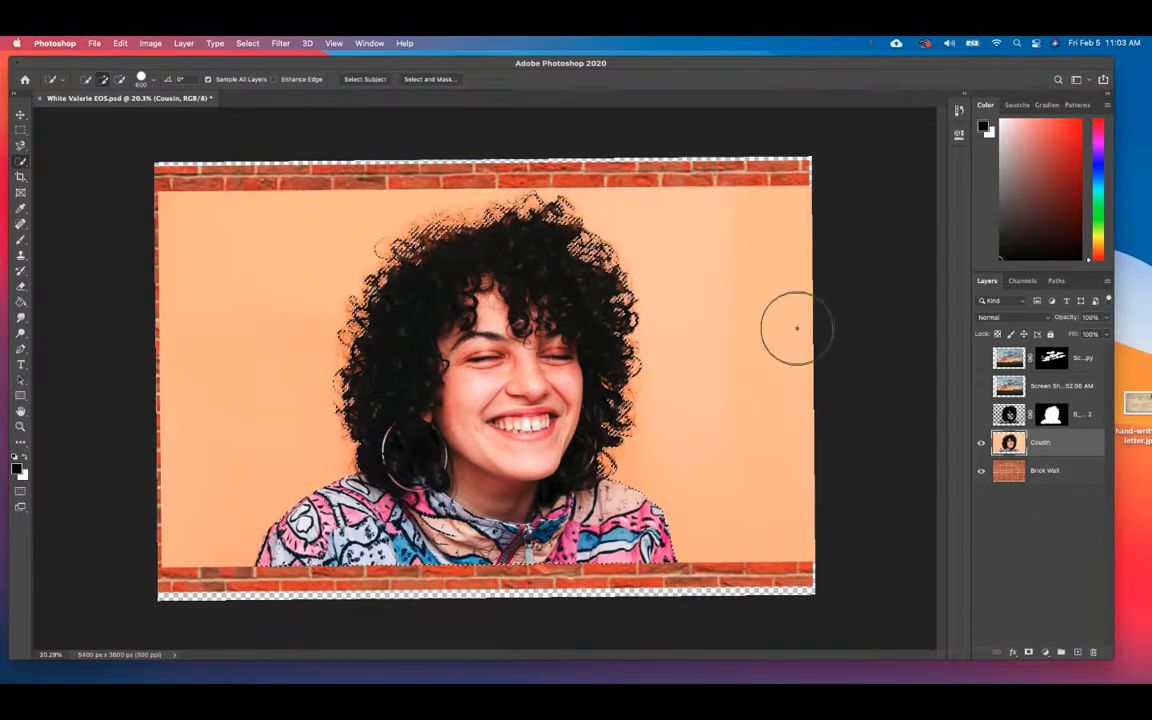
pyautogui.click(428, 80)
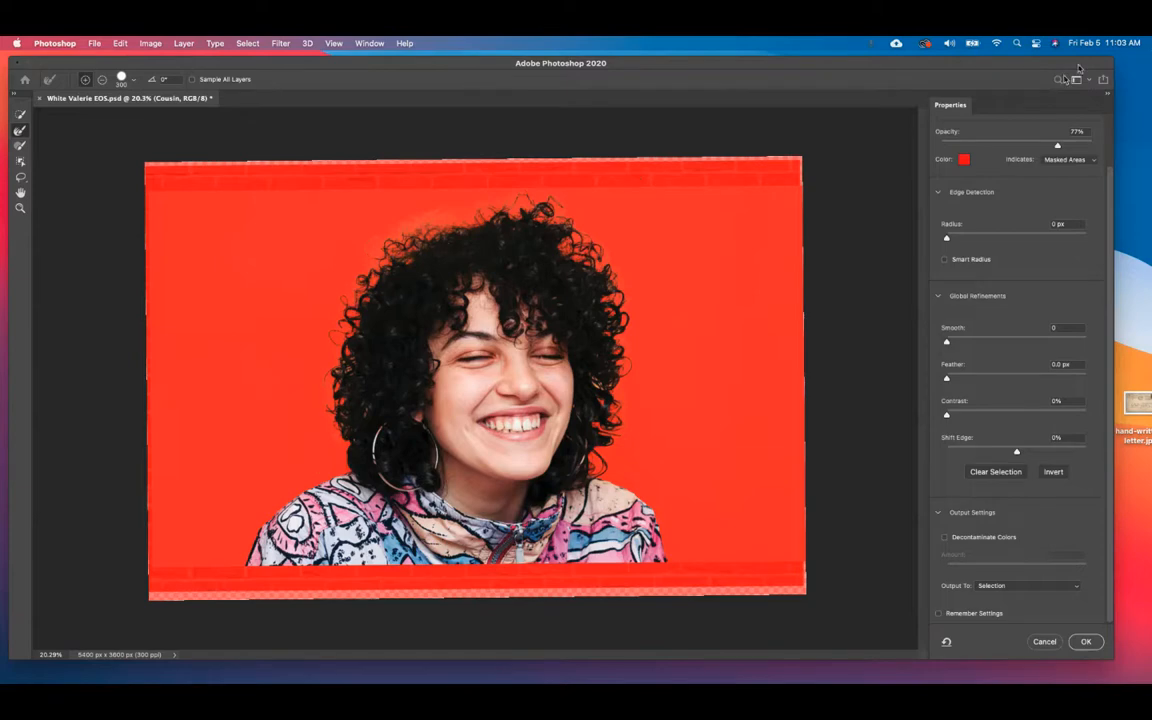
# Preview the mask in the Black & White view mode and return to the Overlay view
pyautogui.scroll(2, 968, 160)
pyautogui.click(987, 155)
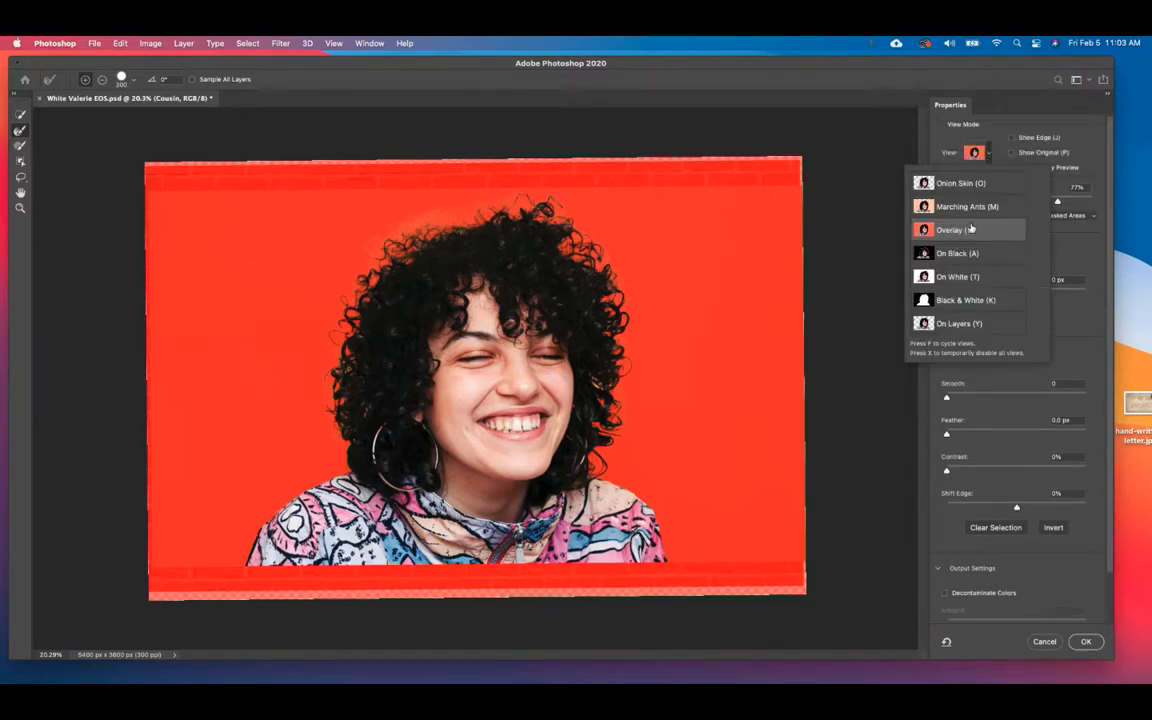
pyautogui.click(964, 300)
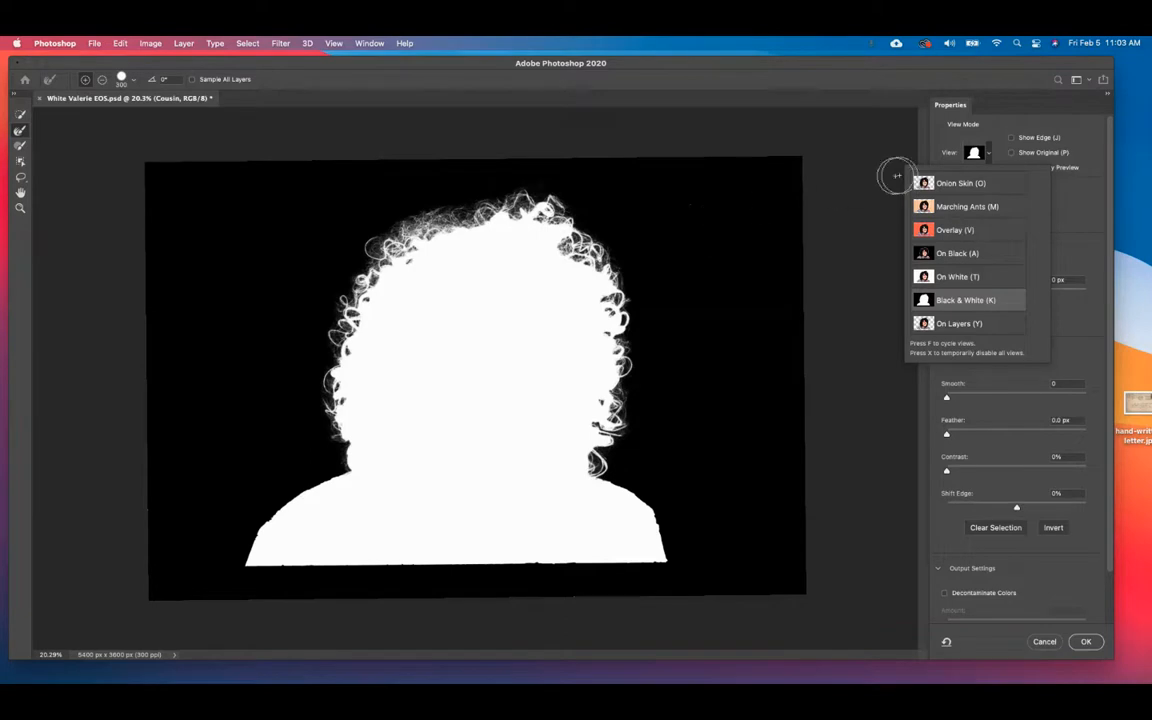
pyautogui.click(964, 231)
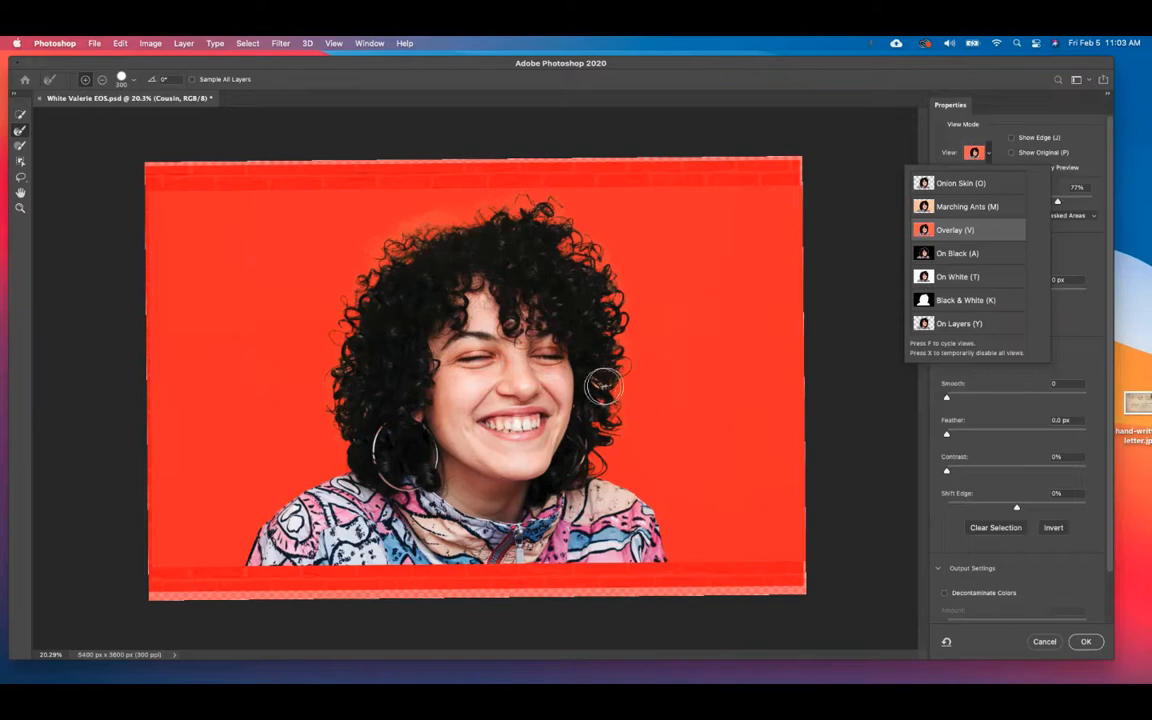
pyautogui.click(988, 155)
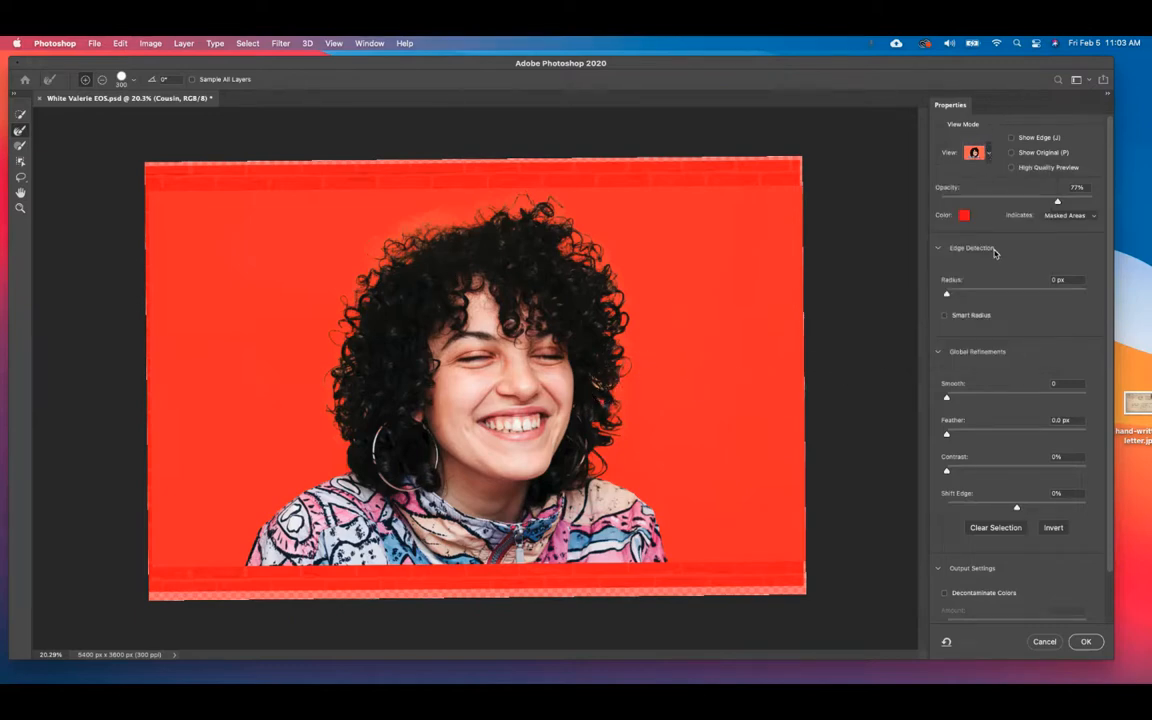
# Test stronger feathering on the selection edge and set the final feather to 1.0 px
pyautogui.scroll(-1, 958, 225)
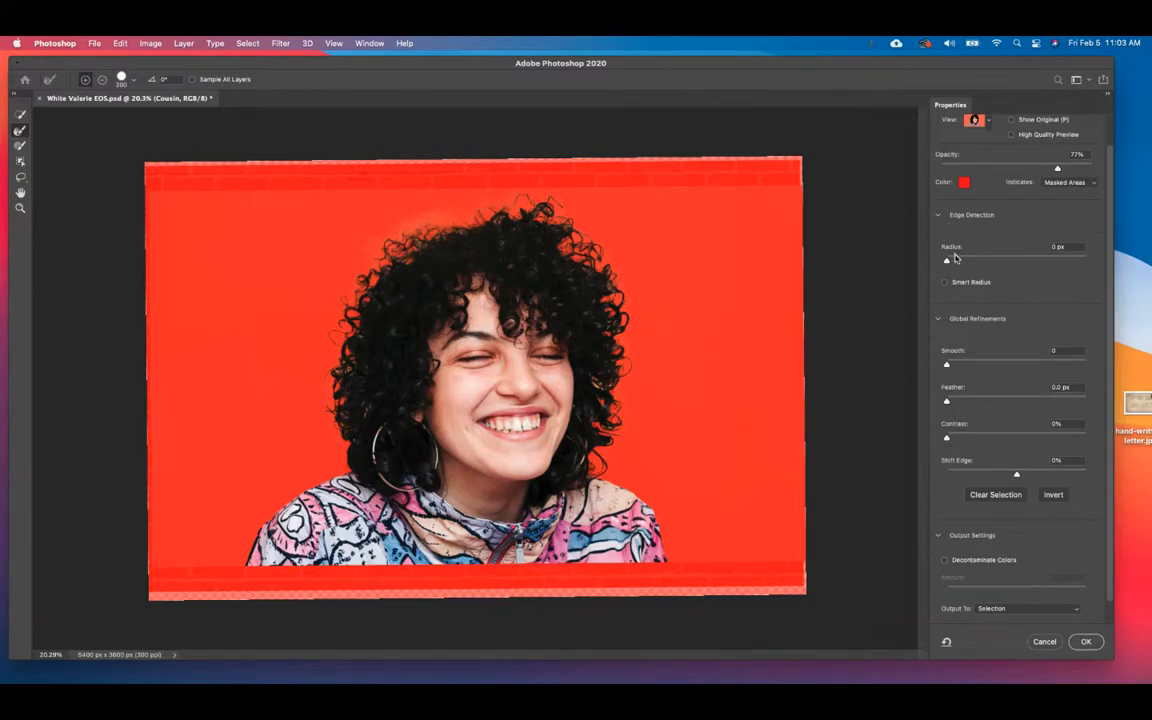
pyautogui.scroll(-1, 957, 260)
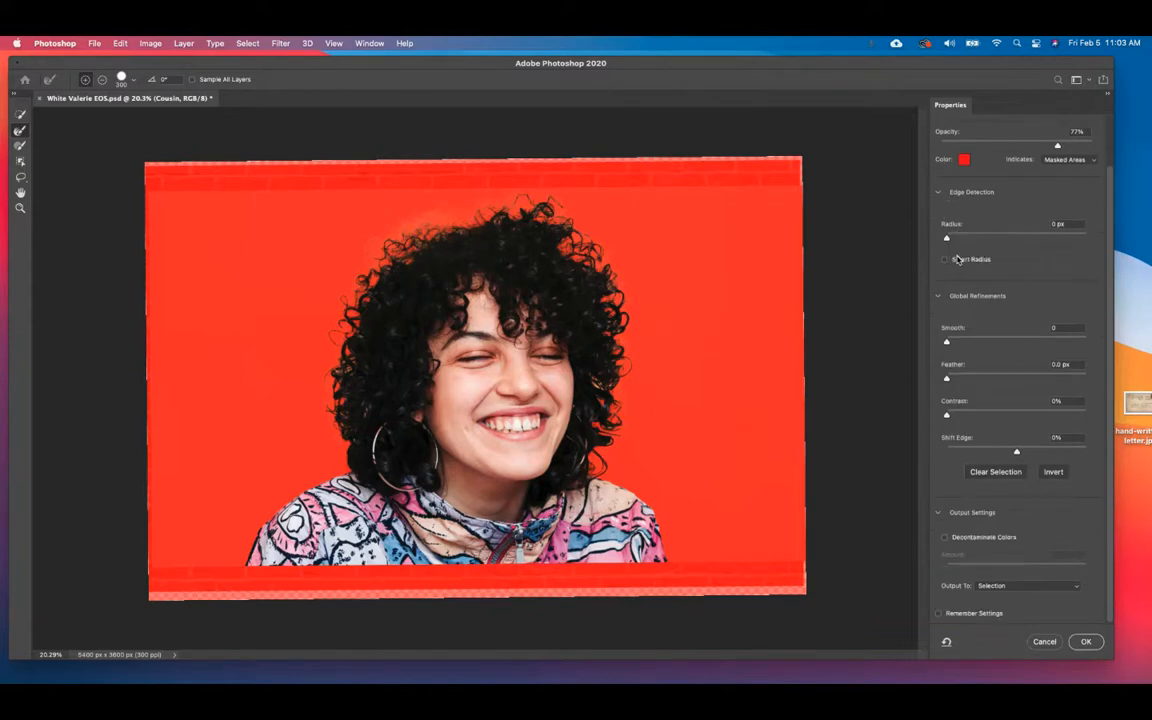
pyautogui.click(954, 380)
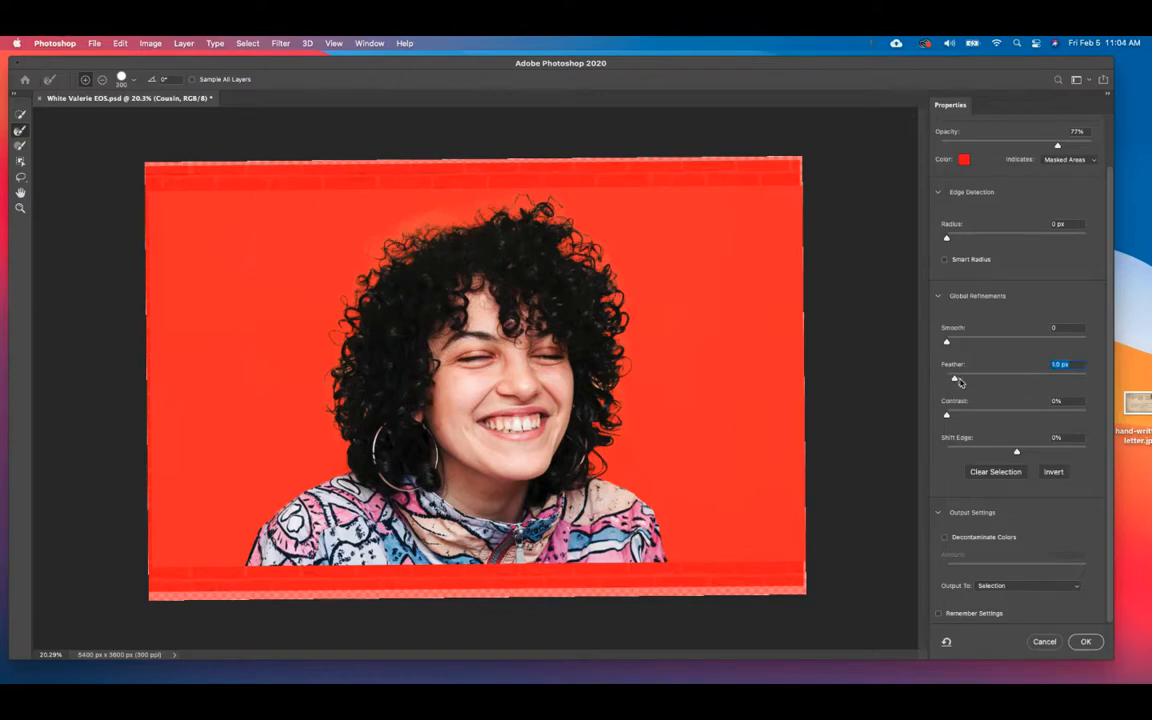
pyautogui.click(1073, 378)
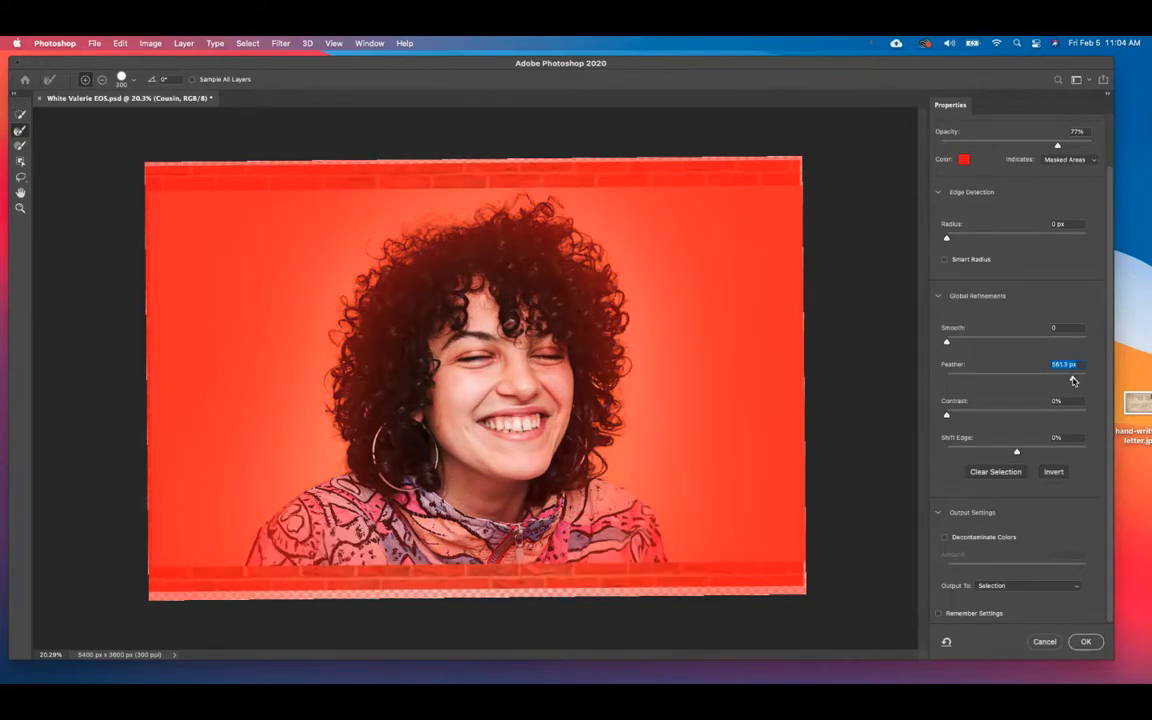
pyautogui.click(1021, 378)
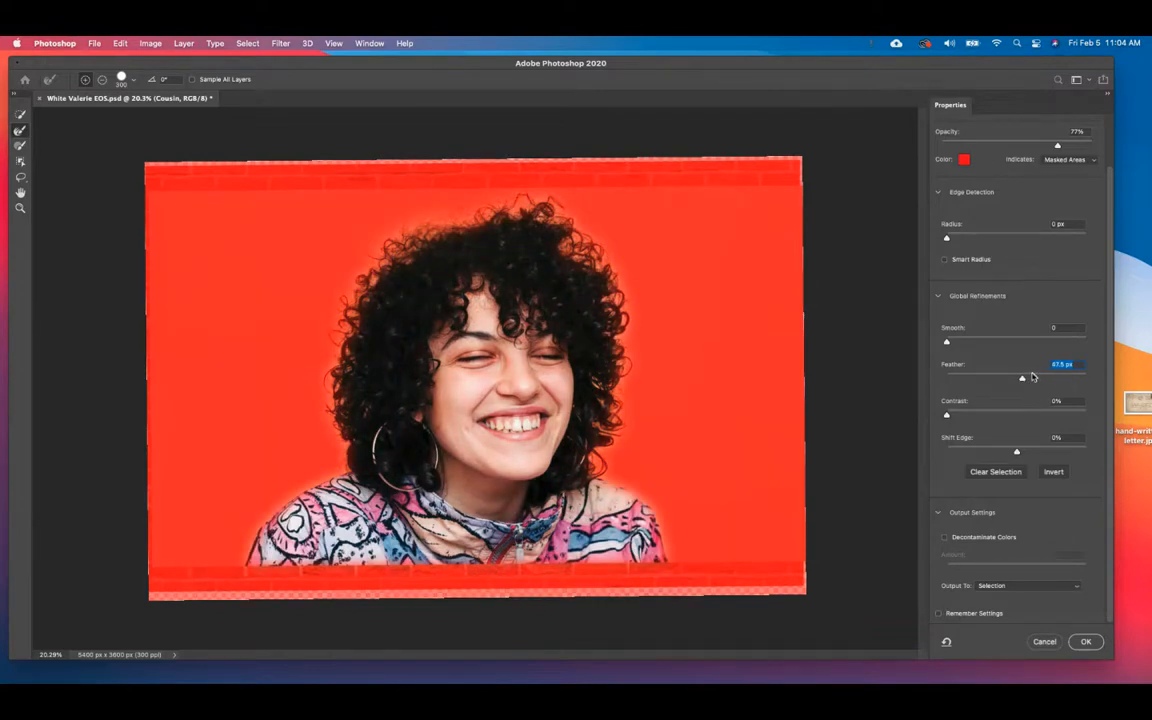
pyautogui.click(1038, 378)
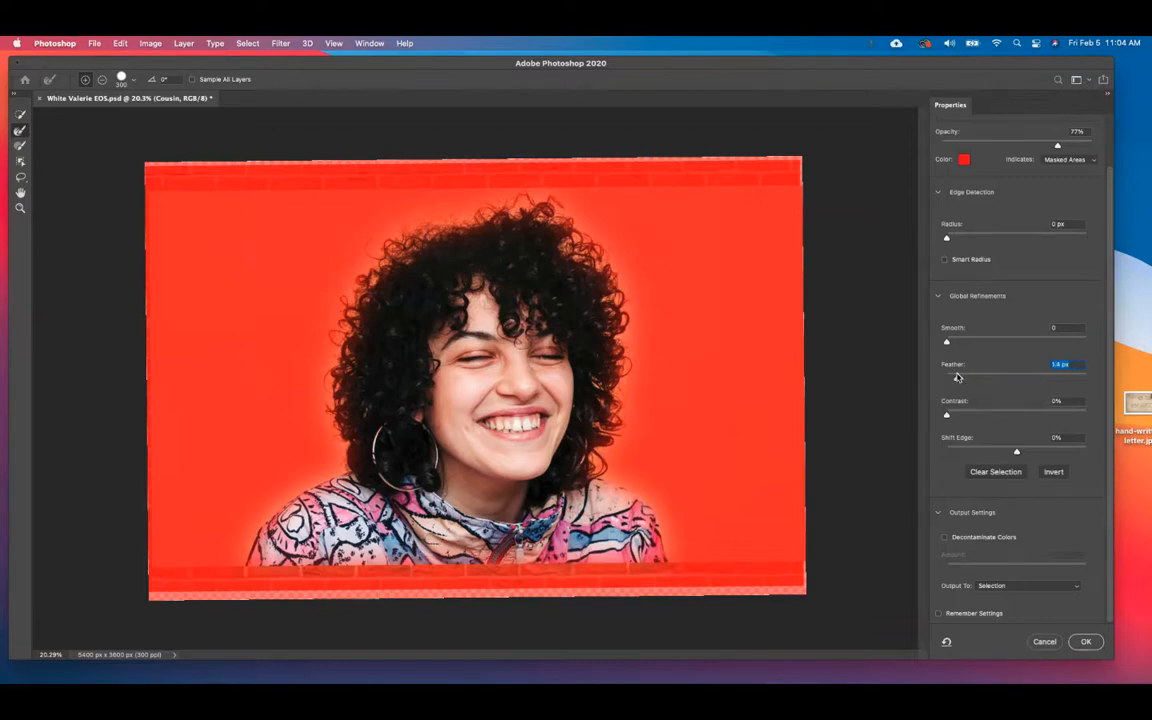
pyautogui.moveTo(957, 376); pyautogui.dragTo(956, 377)
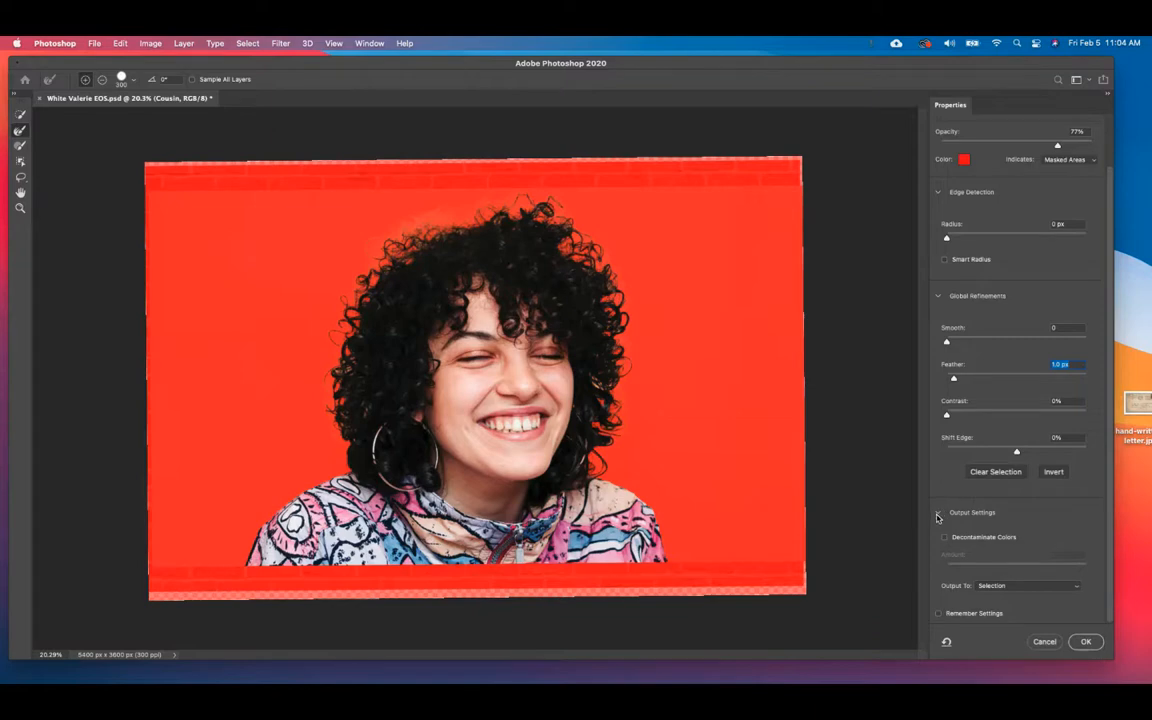
# Refine the upper and side hair edge with the Refine Edge Brush and output the selection as New Layer with Layer Mask
pyautogui.click(1012, 588)
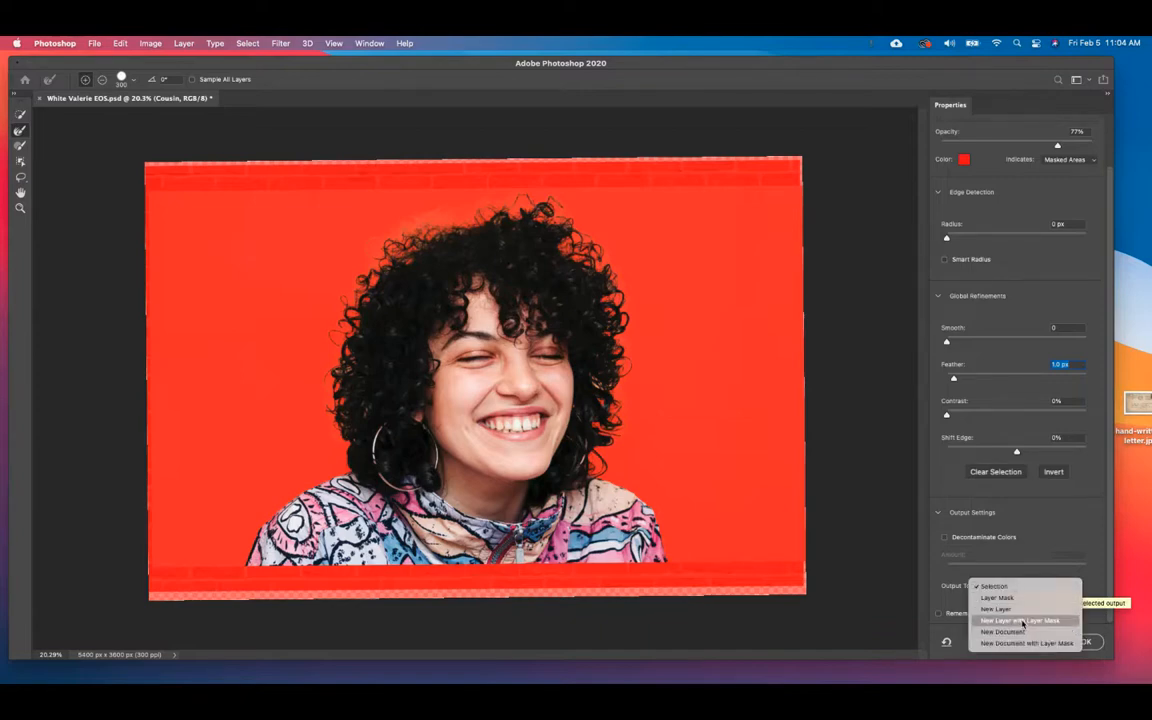
pyautogui.click(1021, 621)
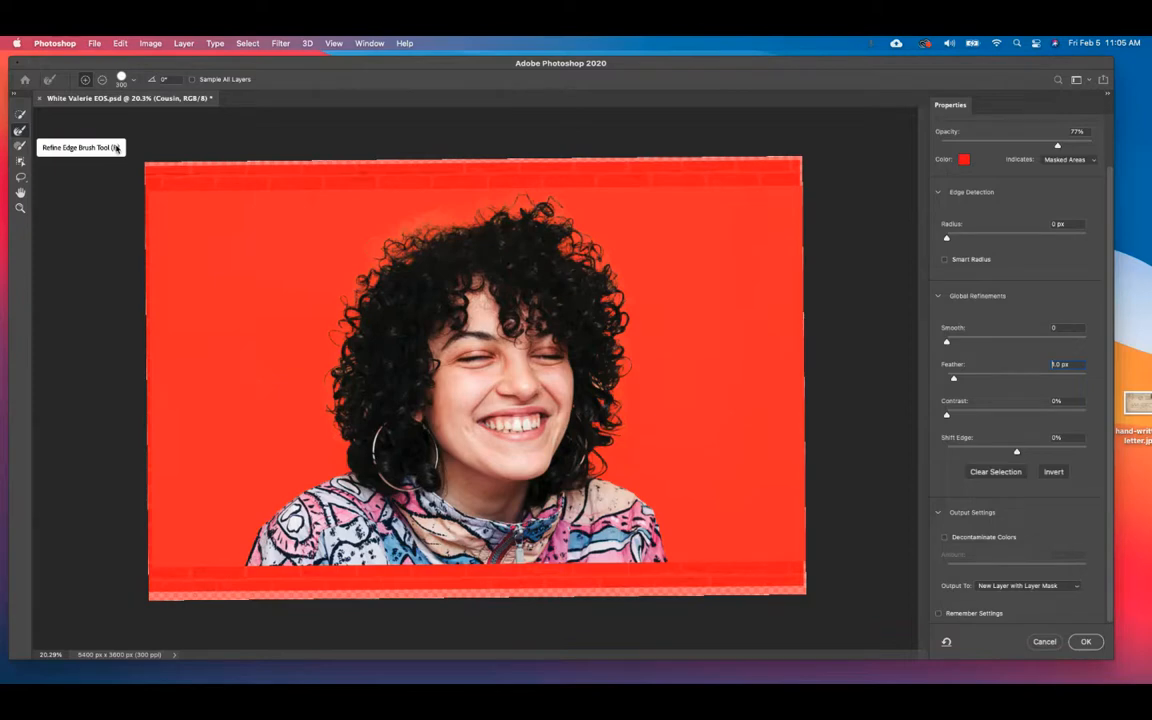
pyautogui.click(18, 131)
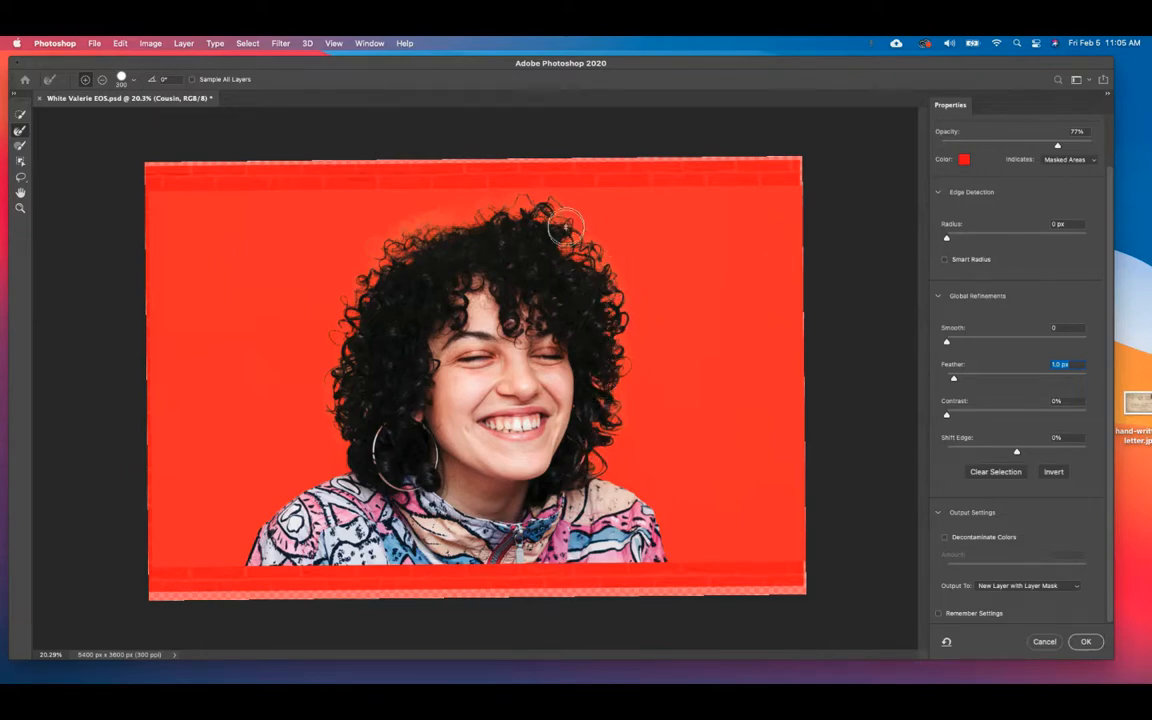
pyautogui.moveTo(474, 219)
pyautogui.mouseDown()
pyautogui.moveTo(396, 240)
pyautogui.moveTo(344, 312)
pyautogui.moveTo(331, 413)
pyautogui.moveTo(340, 428)
pyautogui.moveTo(357, 410)
pyautogui.moveTo(331, 445)
pyautogui.mouseUp()
pyautogui.click(1087, 642)
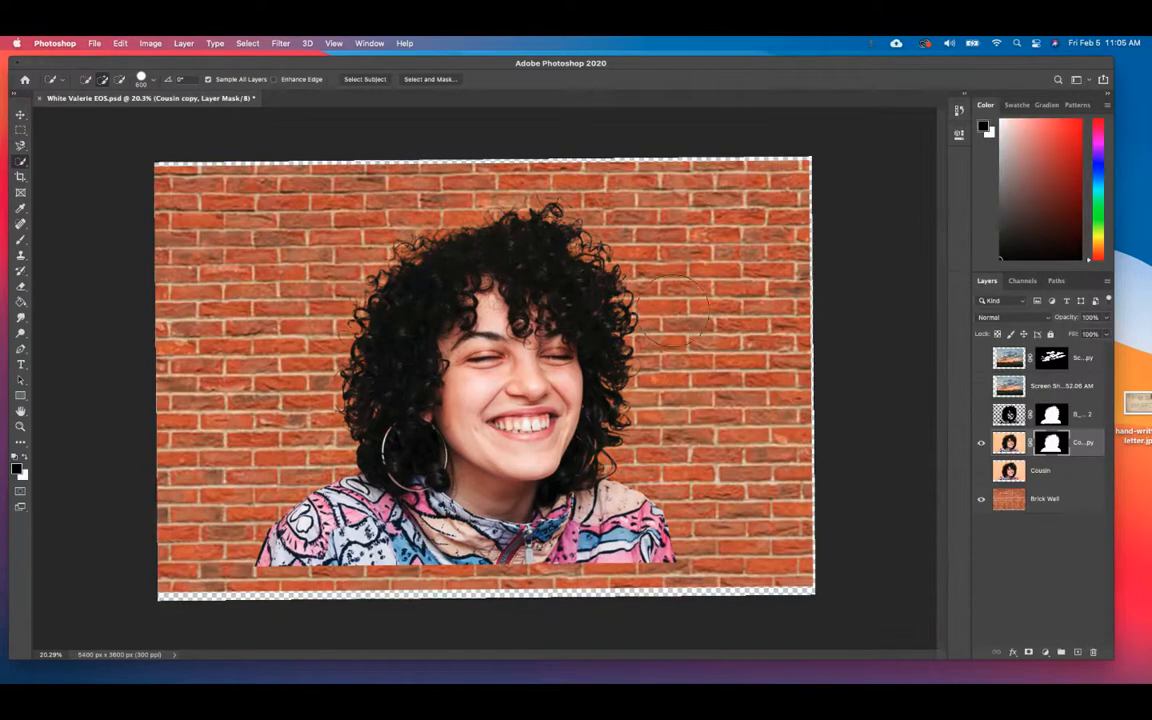
# Move the masked cutout of the woman slightly down and to the right over the brick wall
pyautogui.scroll(3, 633, 370)
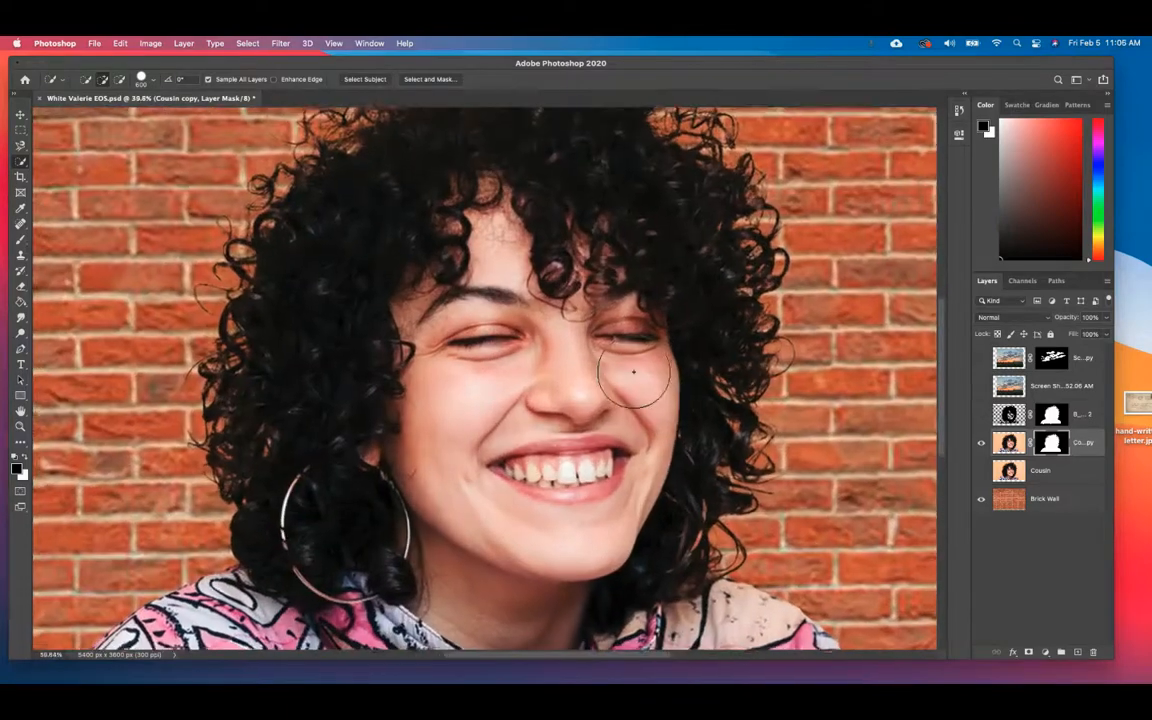
pyautogui.hscroll(5, 627, 360)
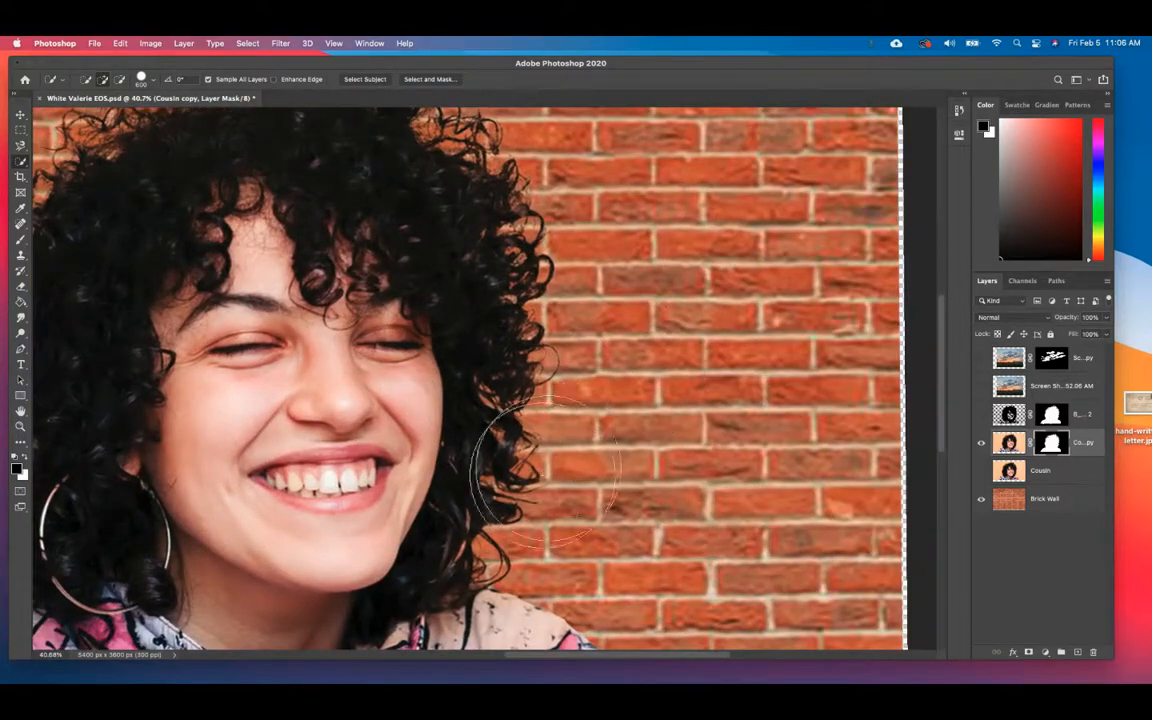
pyautogui.click(20, 116)
pyautogui.moveTo(431, 427); pyautogui.dragTo(501, 462)
pyautogui.scroll(-3, 366, 402)
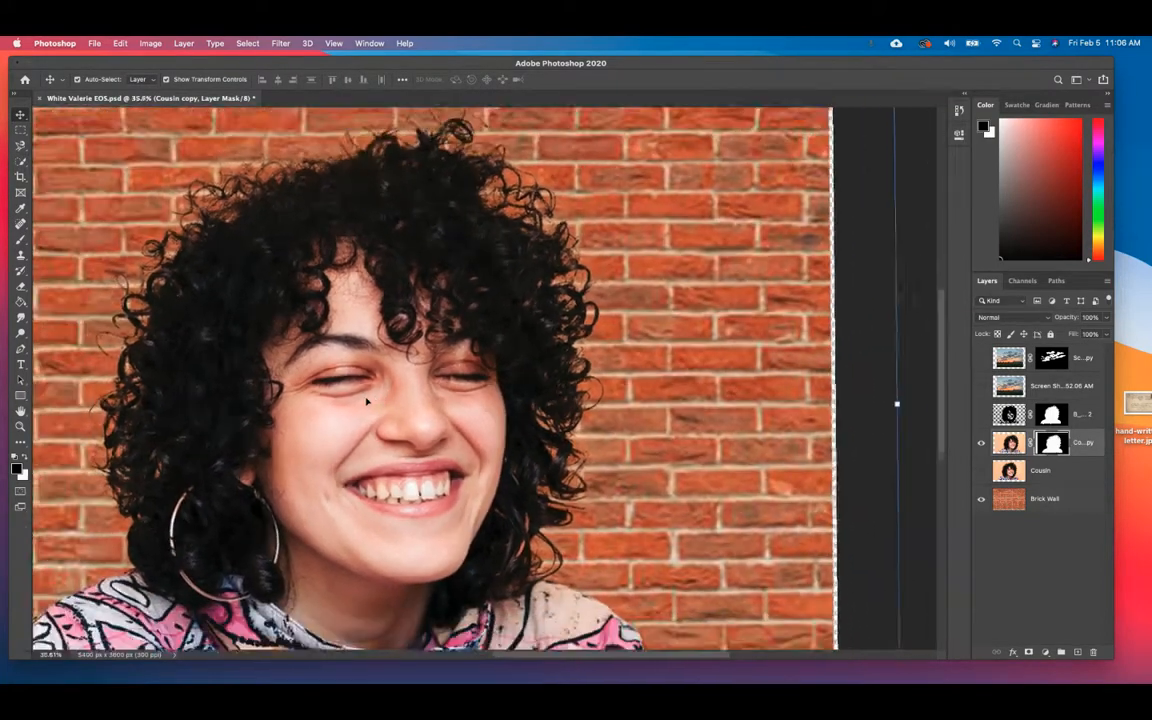
pyautogui.scroll(-2, 366, 402)
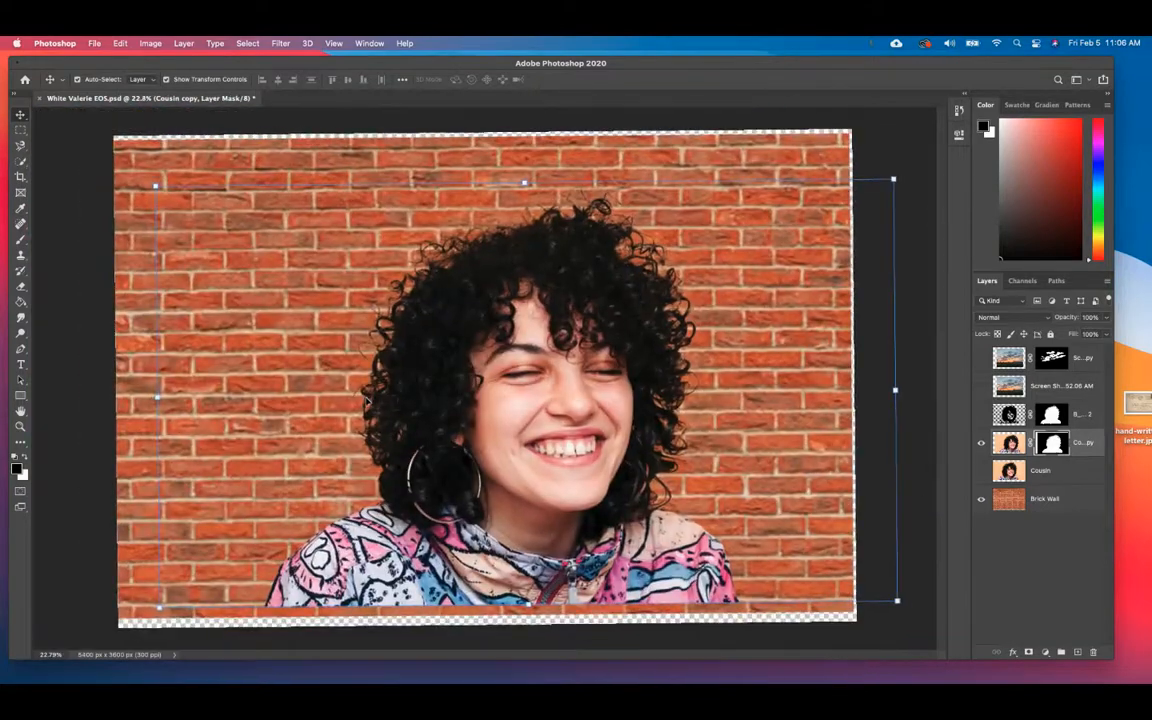
# Align the woman's cutout with the lower edge of the brick wall and delete the hidden older cutout layer directly above it
pyautogui.moveTo(530, 431); pyautogui.dragTo(492, 443)
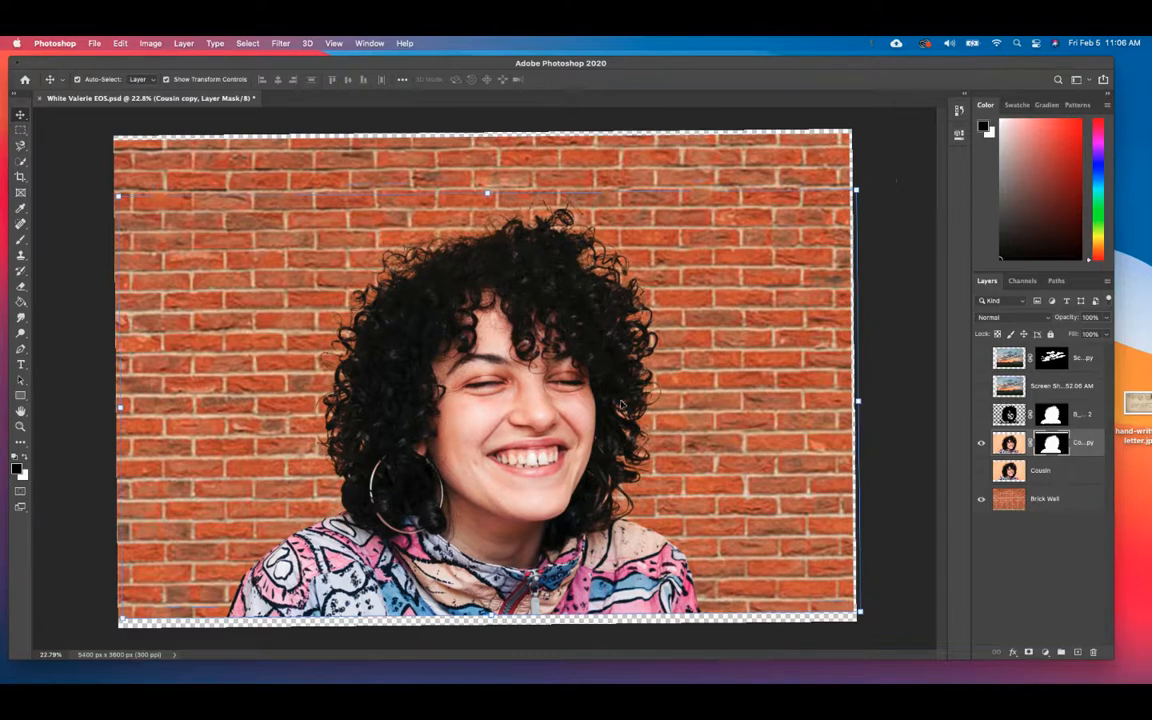
pyautogui.moveTo(580, 426); pyautogui.dragTo(574, 426)
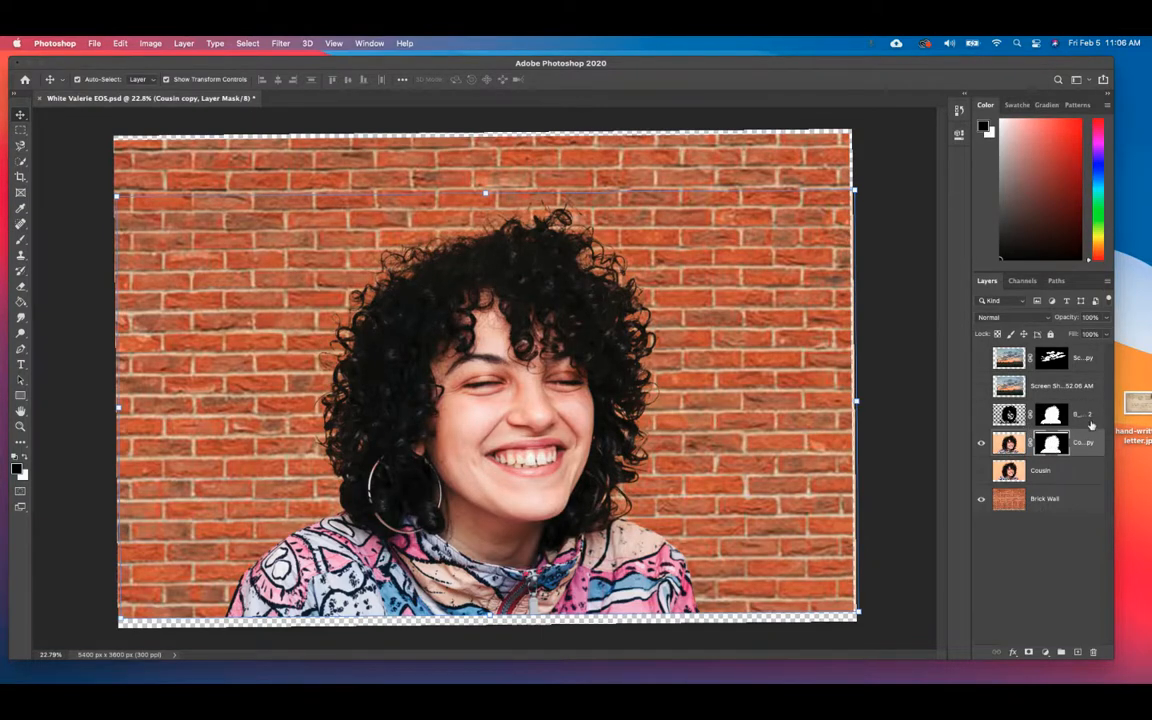
pyautogui.moveTo(1090, 416); pyautogui.dragTo(1093, 652)
pyautogui.click(1051, 418)
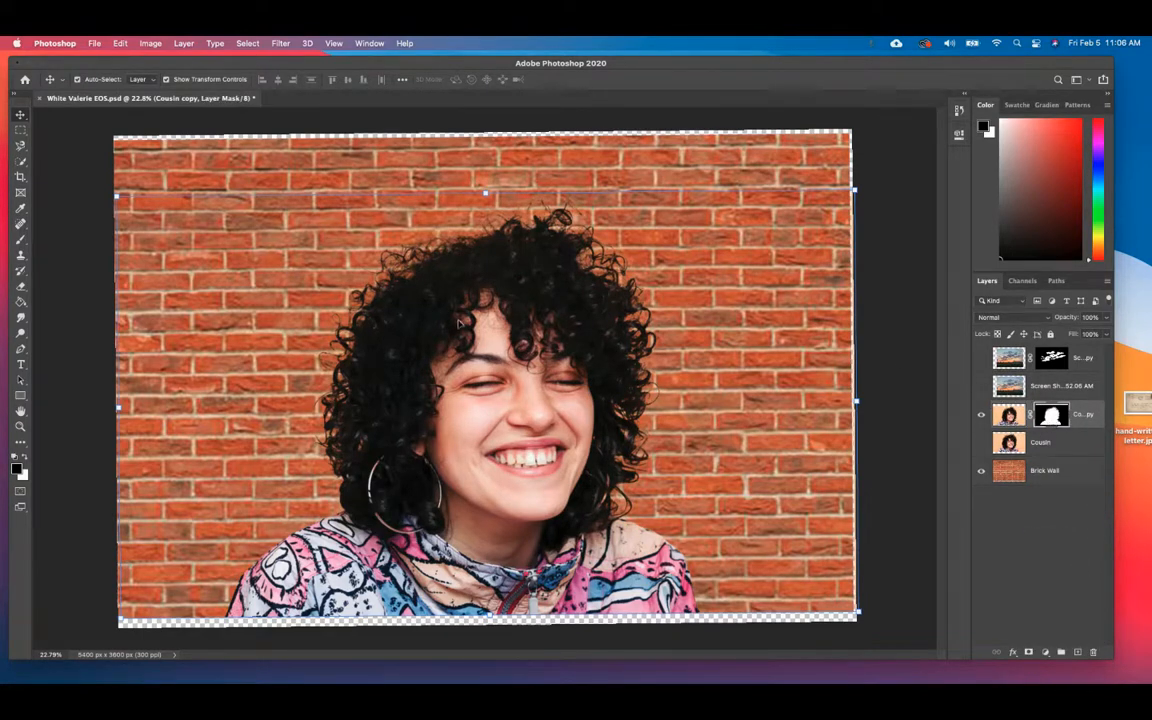
# Select the Brush tool for the cutout's layer mask and check the original Cousin layer by toggling its visibility
pyautogui.click(20, 237)
pyautogui.moveTo(360, 377)
pyautogui.mouseDown()
pyautogui.moveTo(340, 396)
pyautogui.moveTo(345, 368)
pyautogui.moveTo(341, 378)
pyautogui.mouseUp()
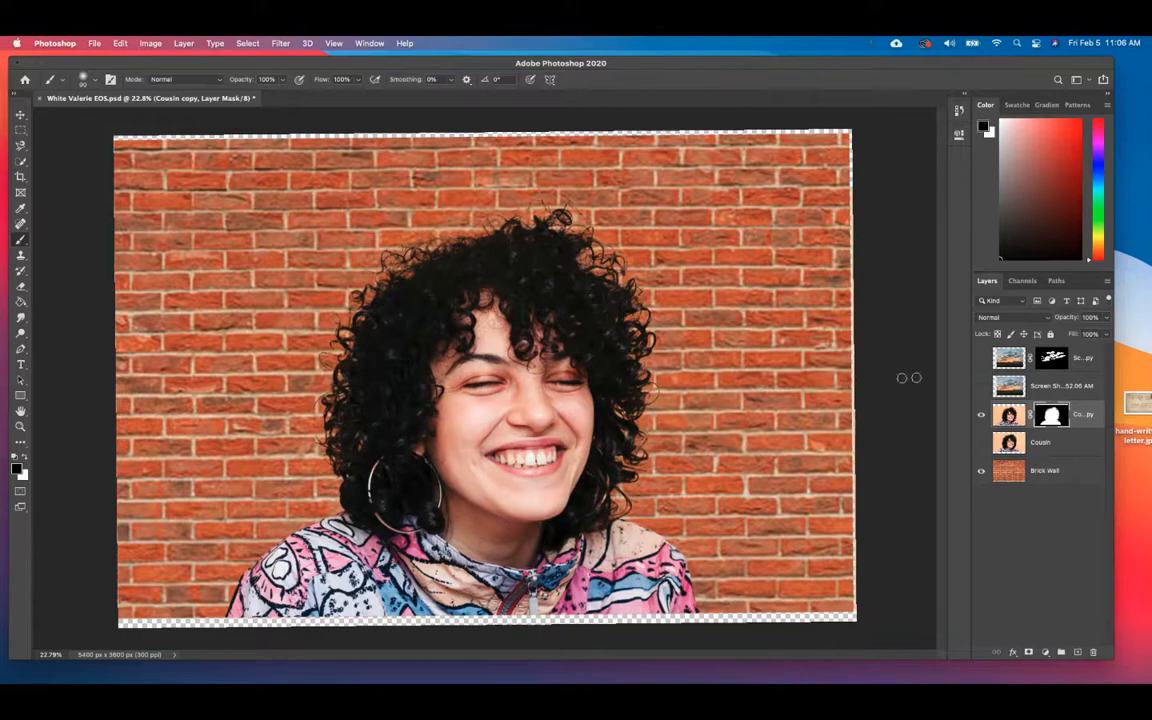
pyautogui.click(981, 444)
pyautogui.click(981, 445)
# Review the document's dimensions, measurement units and resolution in Image Size without changing them, and look over the available color modes
pyautogui.click(150, 44)
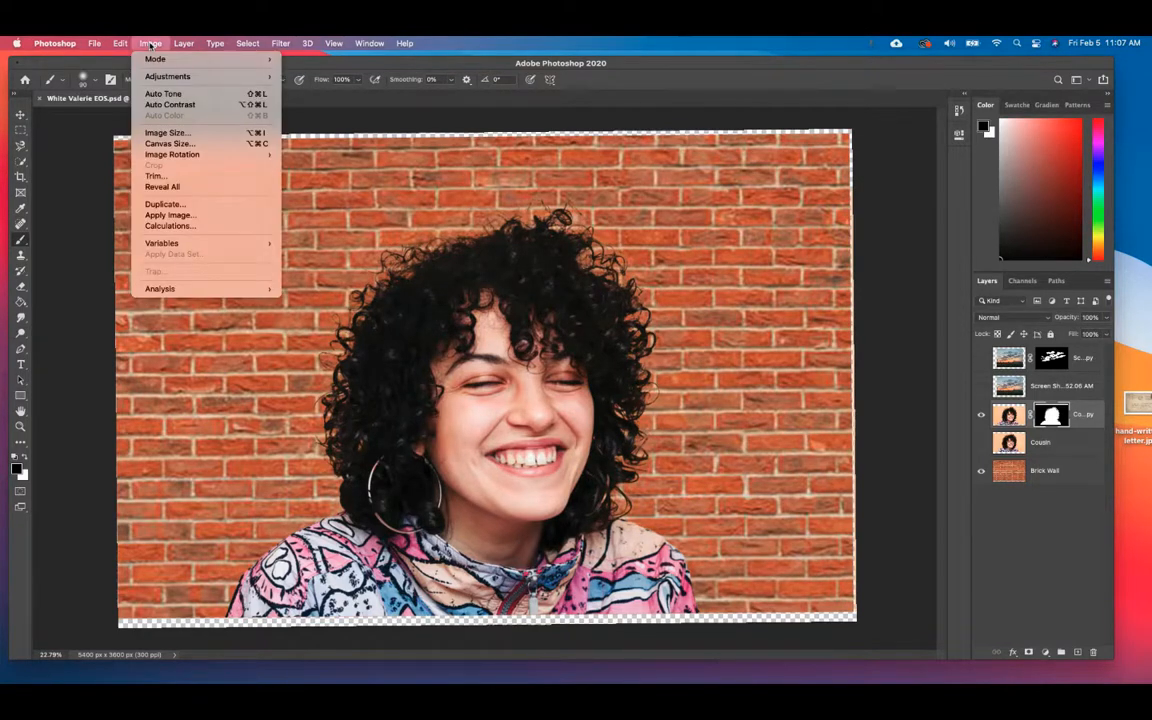
pyautogui.moveTo(148, 61)
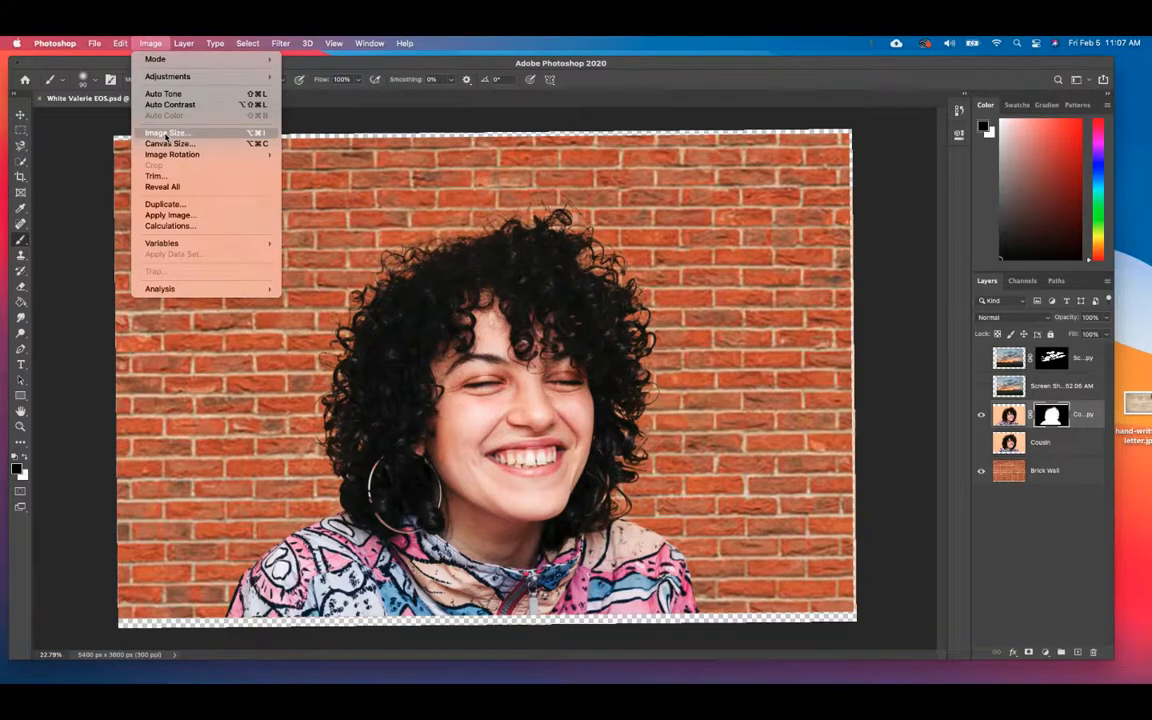
pyautogui.click(166, 135)
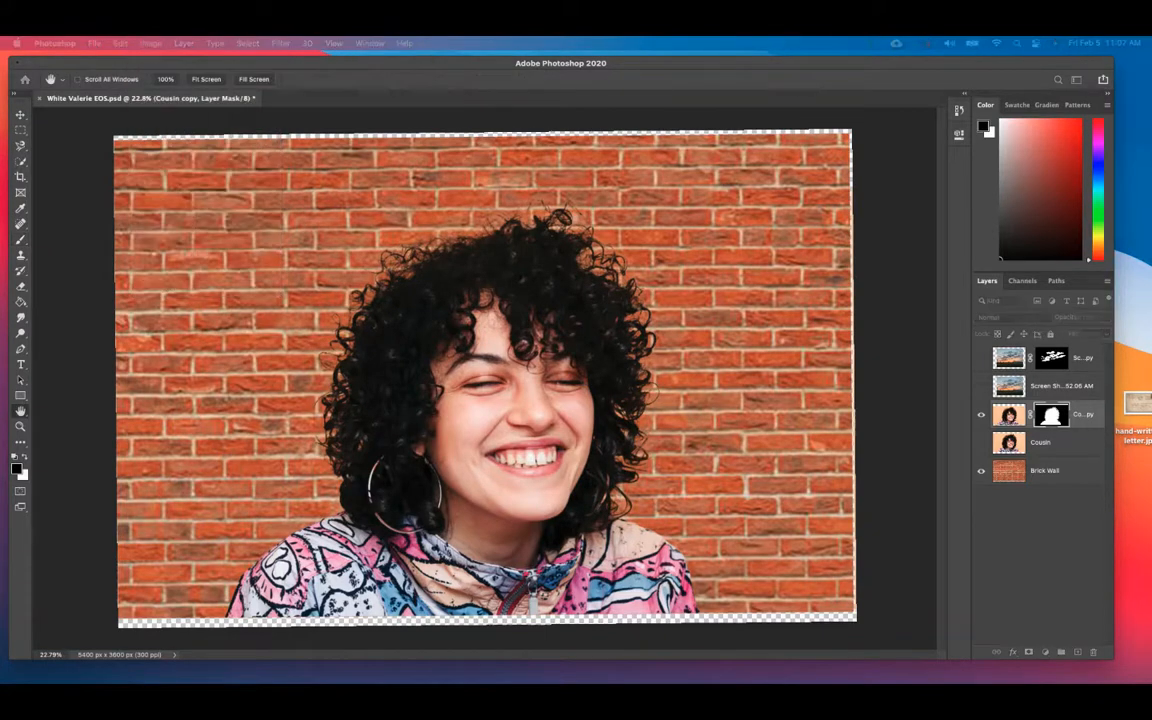
pyautogui.moveTo(586, 331); pyautogui.dragTo(375, 244)
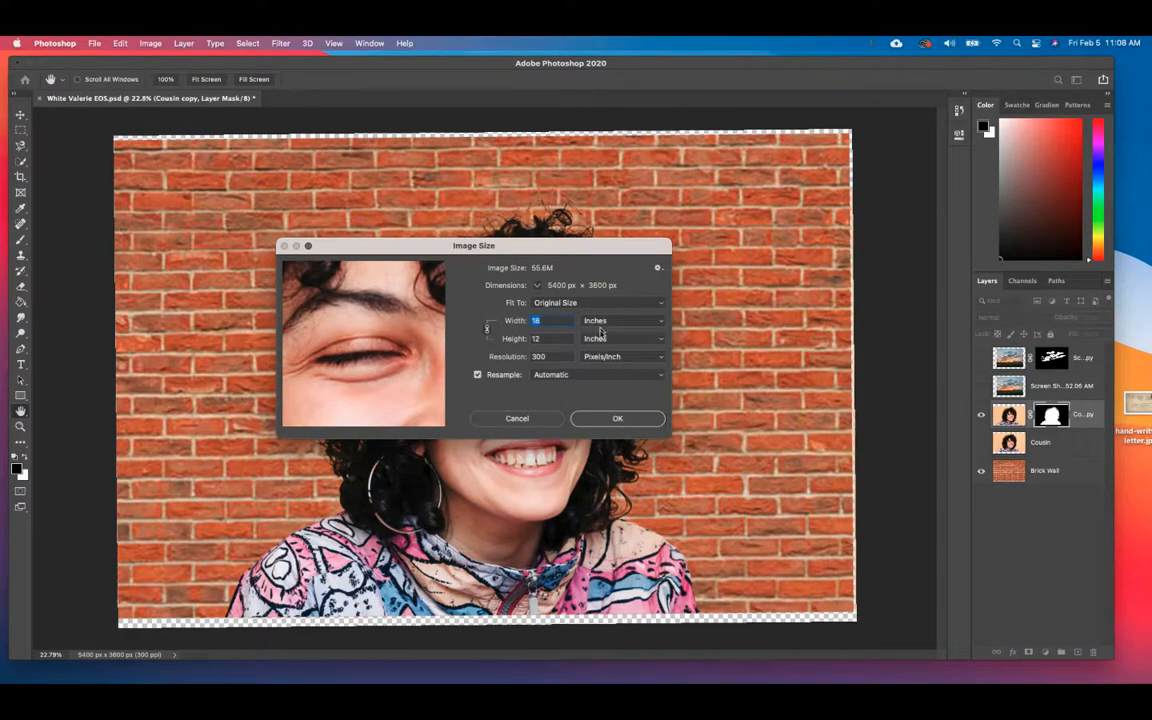
pyautogui.click(602, 330)
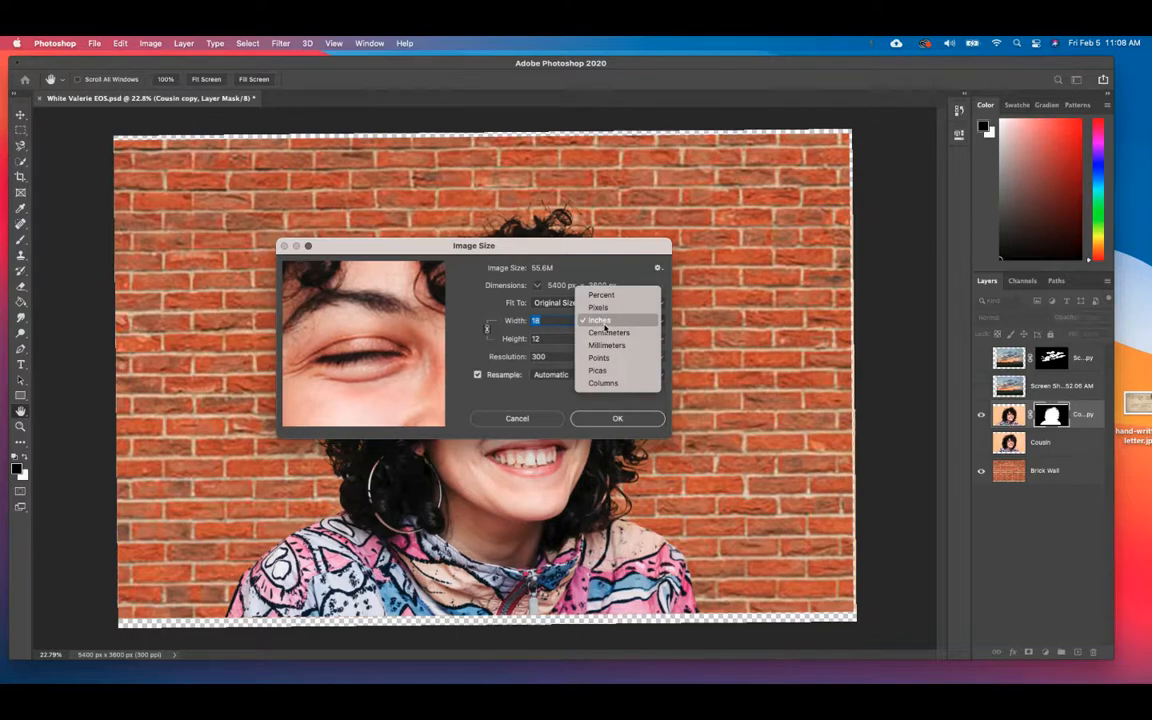
pyautogui.click(605, 325)
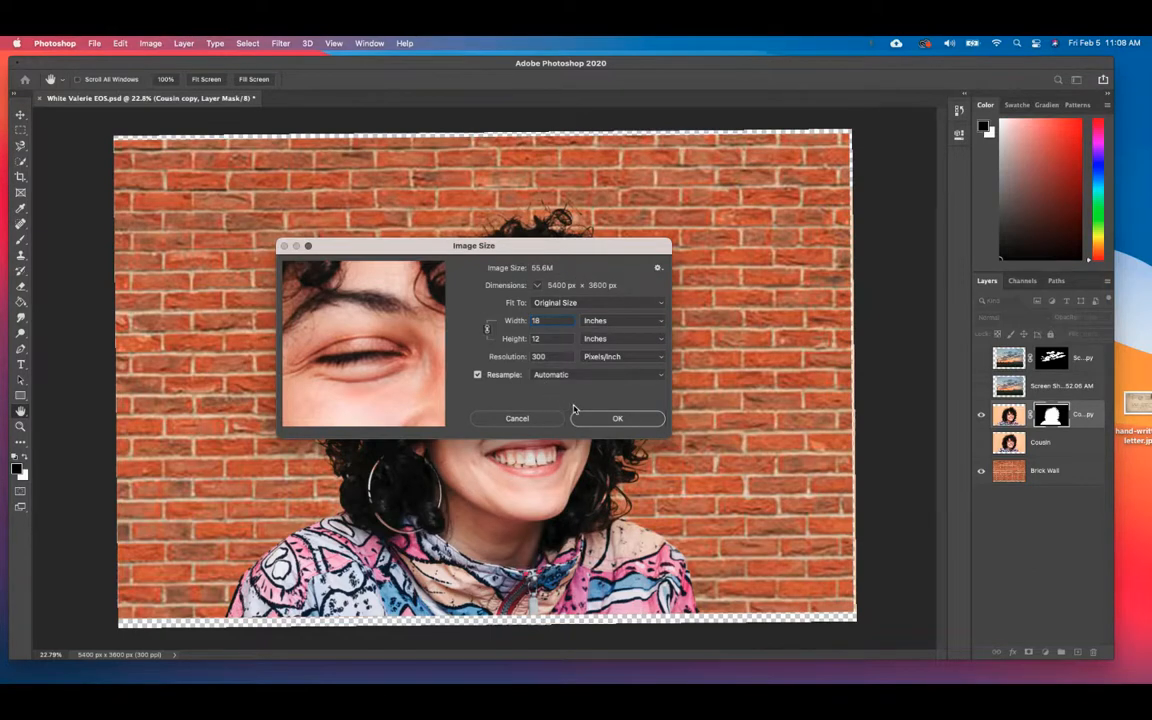
pyautogui.click(542, 419)
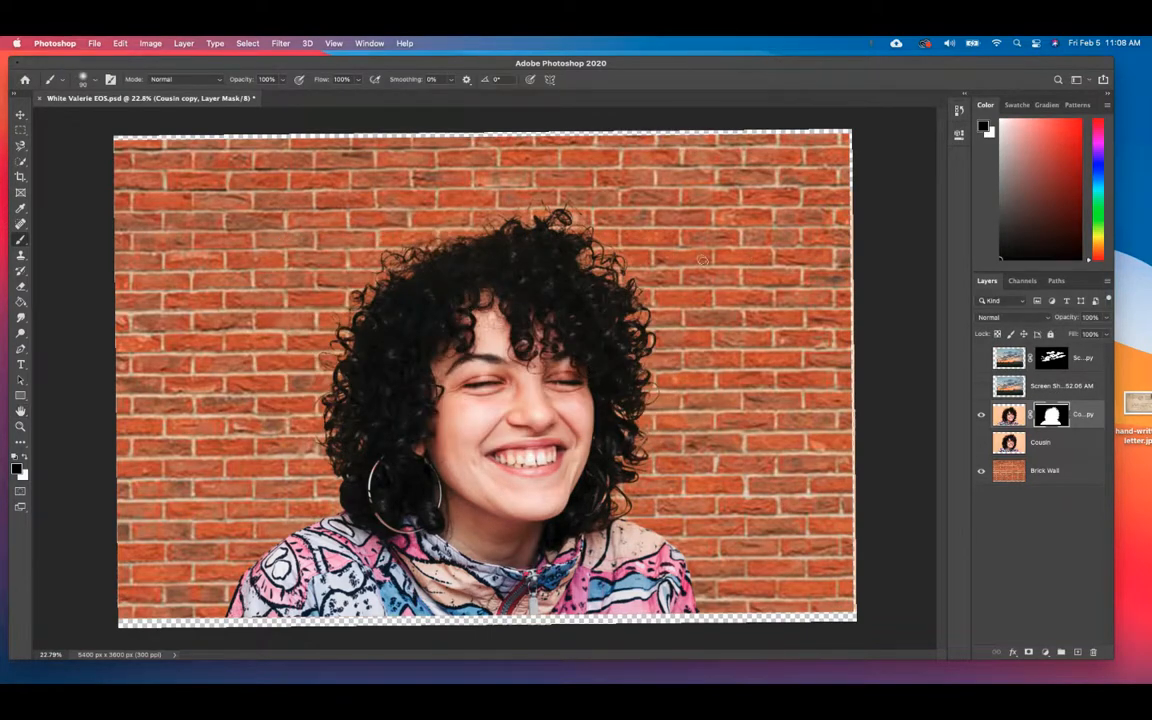
pyautogui.click(152, 44)
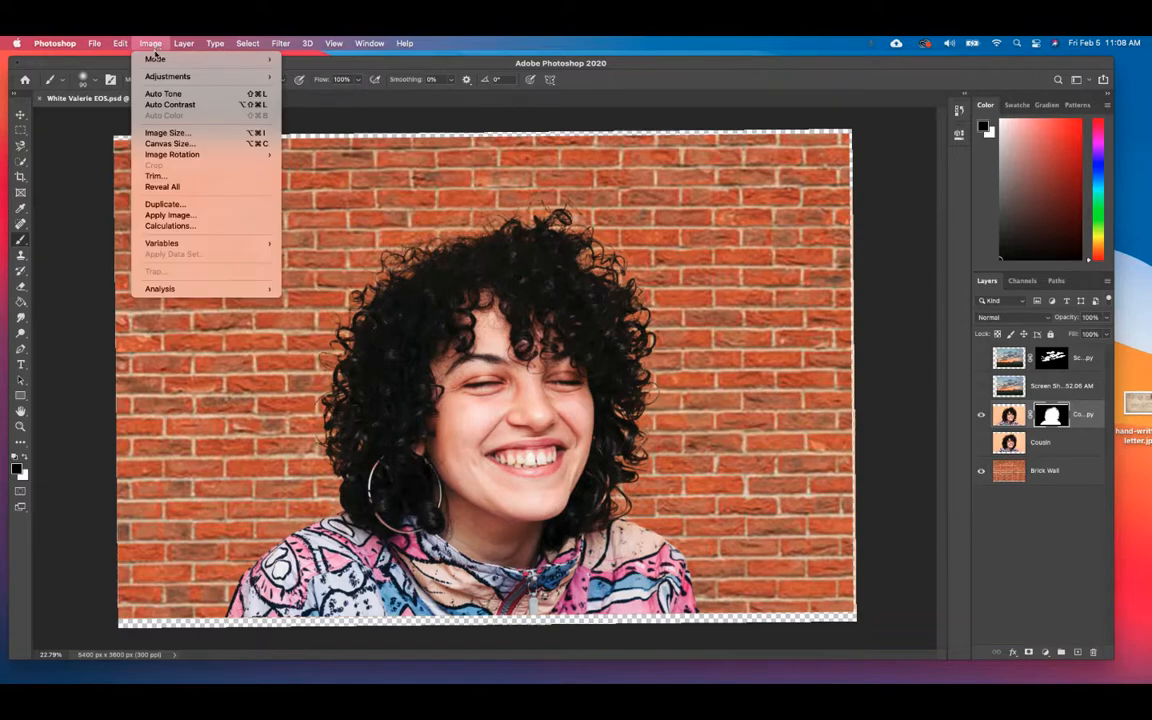
pyautogui.moveTo(160, 59)
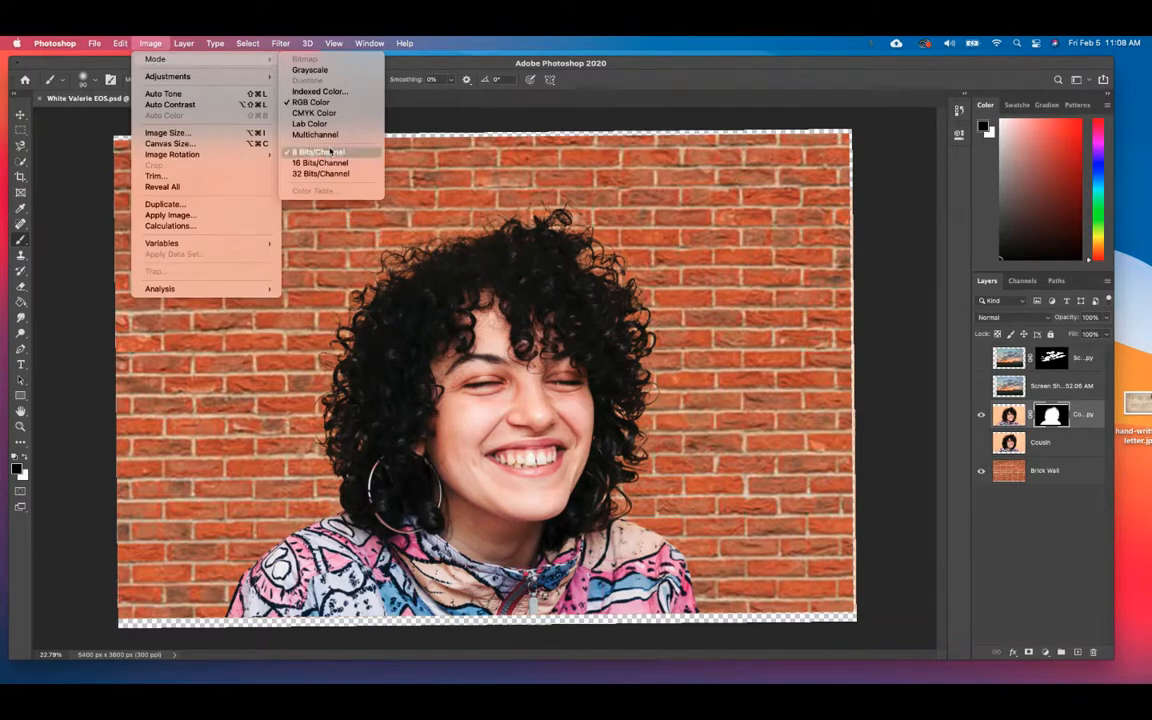
# Open the Filter Gallery on the cutout's layer mask, enlarge its window and preview the Halftone Pattern on the hair at 33%
pyautogui.moveTo(283, 45)
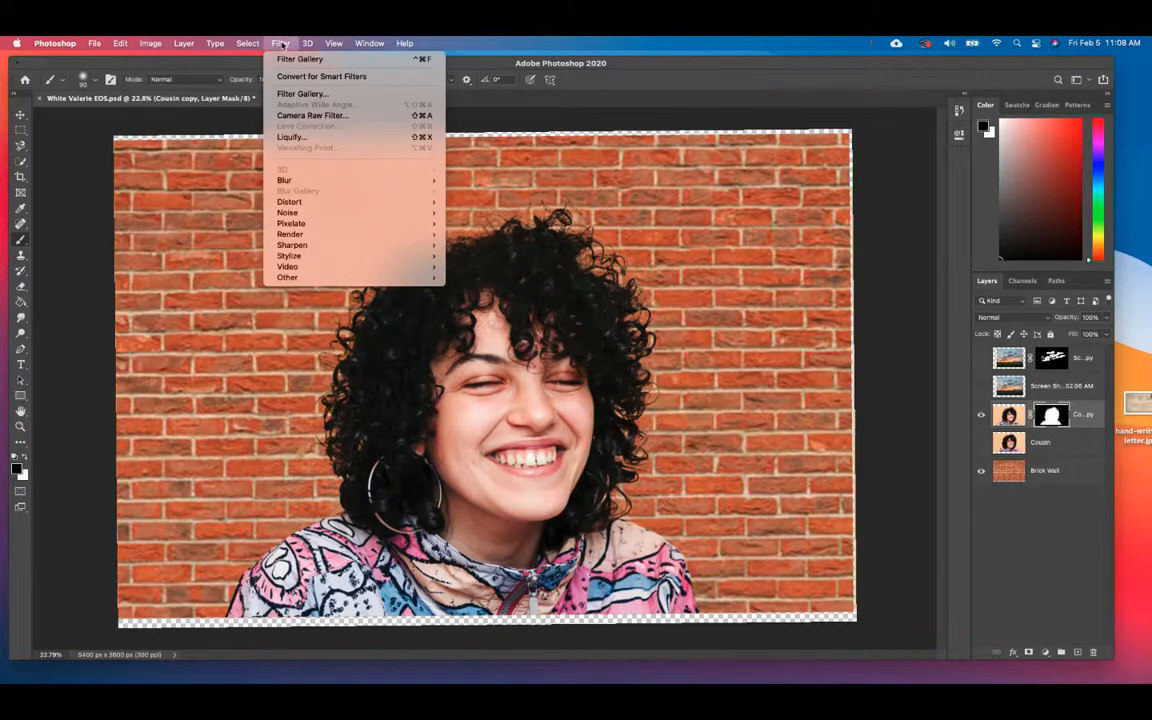
pyautogui.click(289, 95)
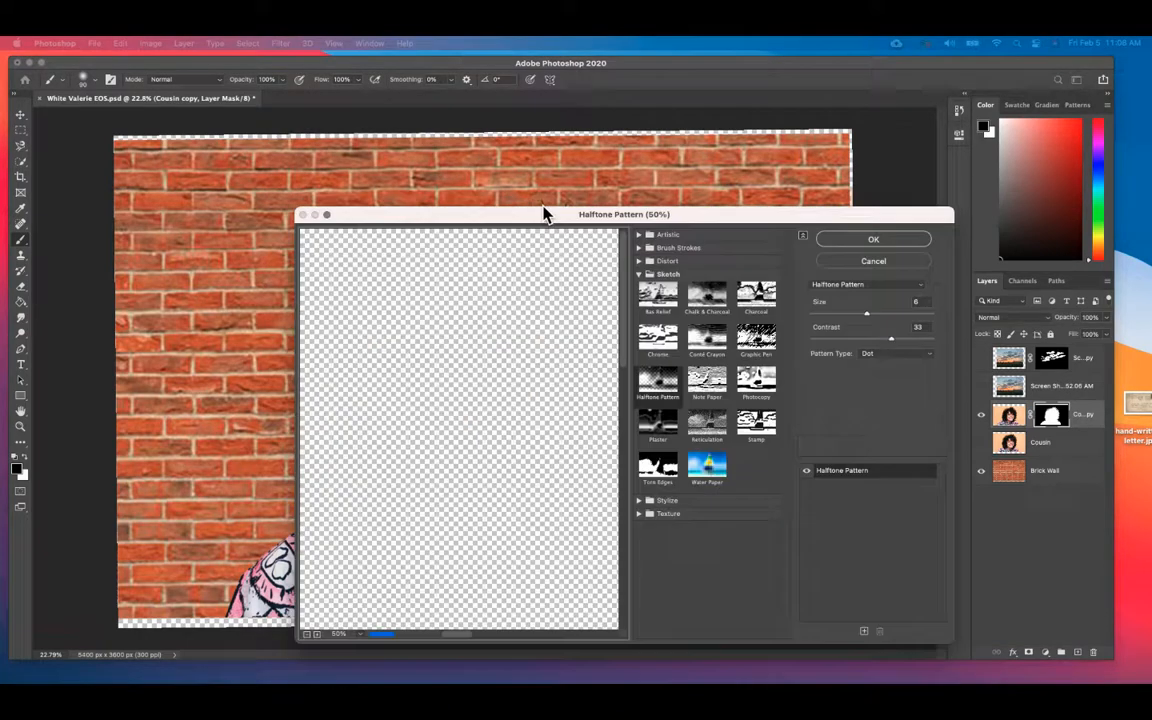
pyautogui.moveTo(543, 214); pyautogui.dragTo(344, 111)
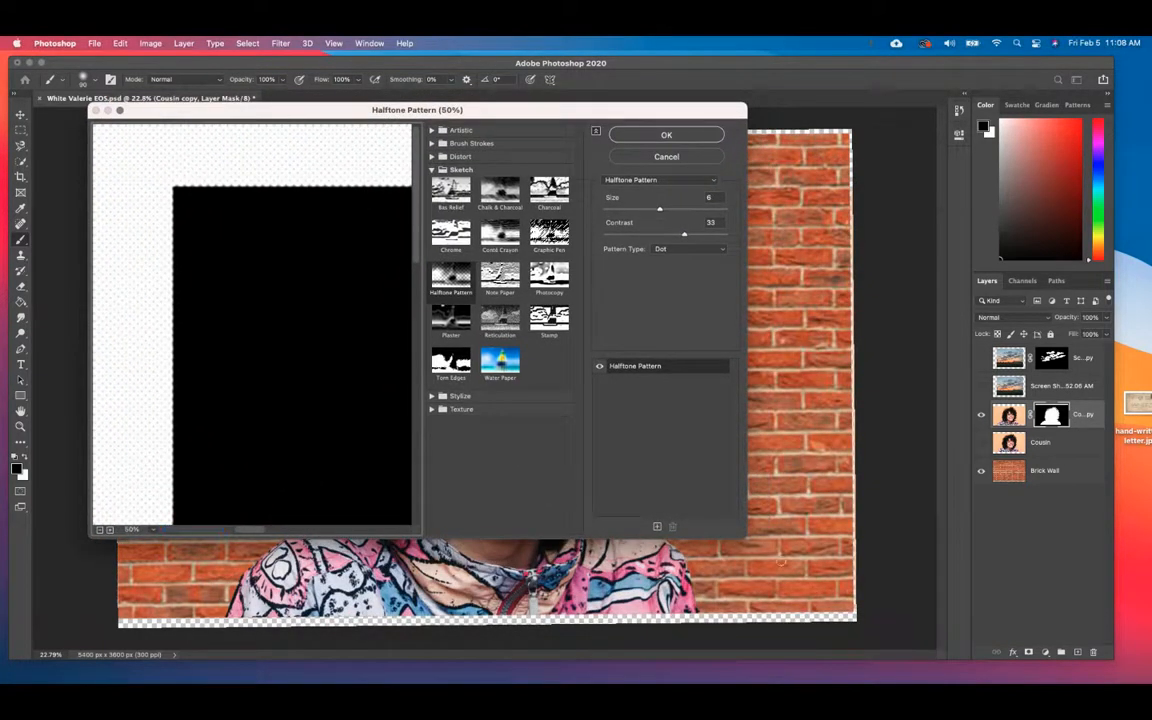
pyautogui.moveTo(750, 535); pyautogui.dragTo(998, 620)
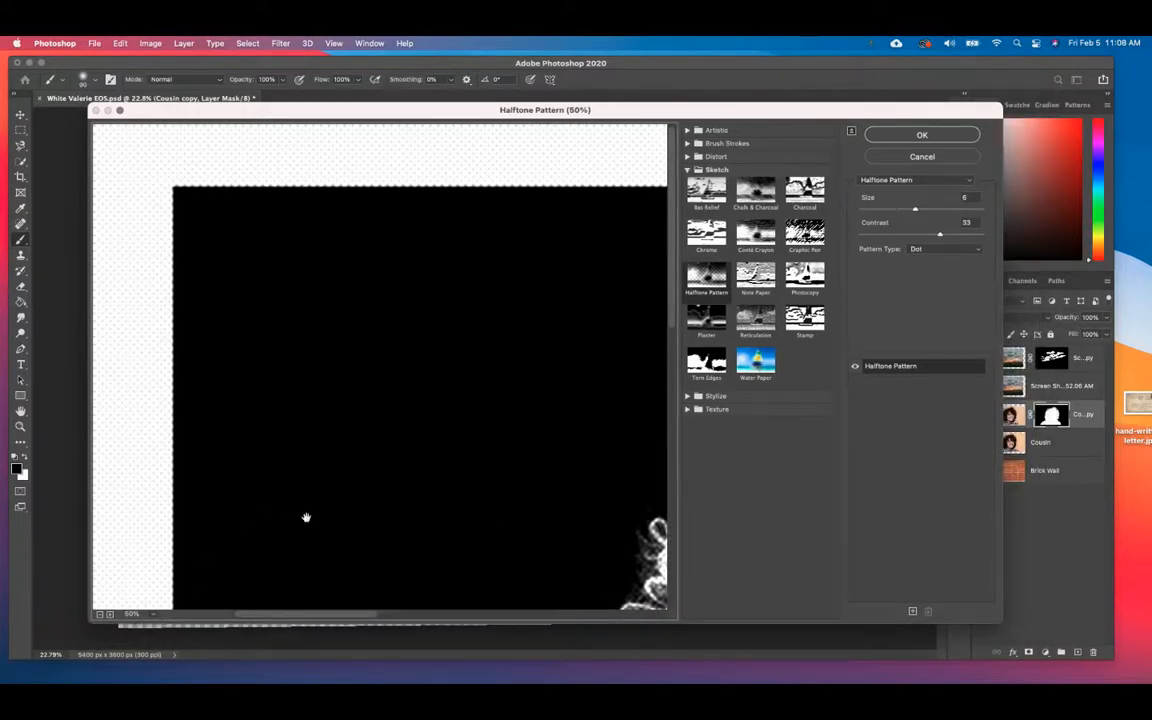
pyautogui.moveTo(384, 521); pyautogui.dragTo(191, 397)
pyautogui.moveTo(496, 514); pyautogui.dragTo(298, 408)
pyautogui.moveTo(405, 459); pyautogui.dragTo(217, 405)
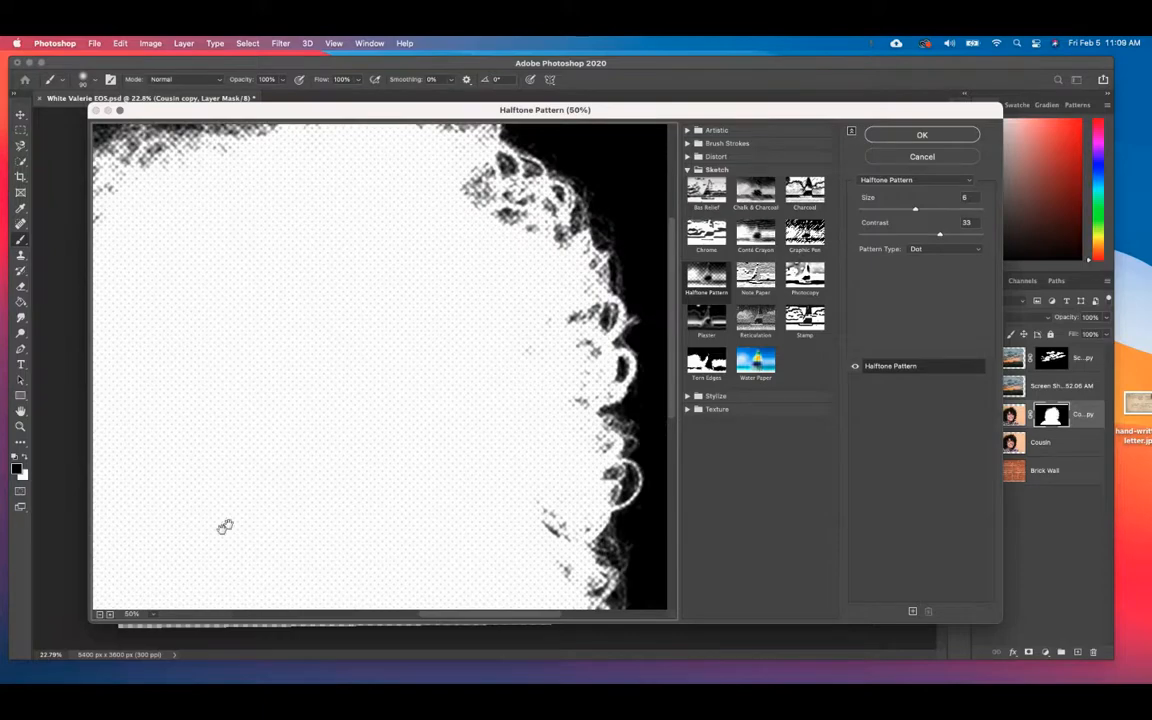
pyautogui.click(133, 615)
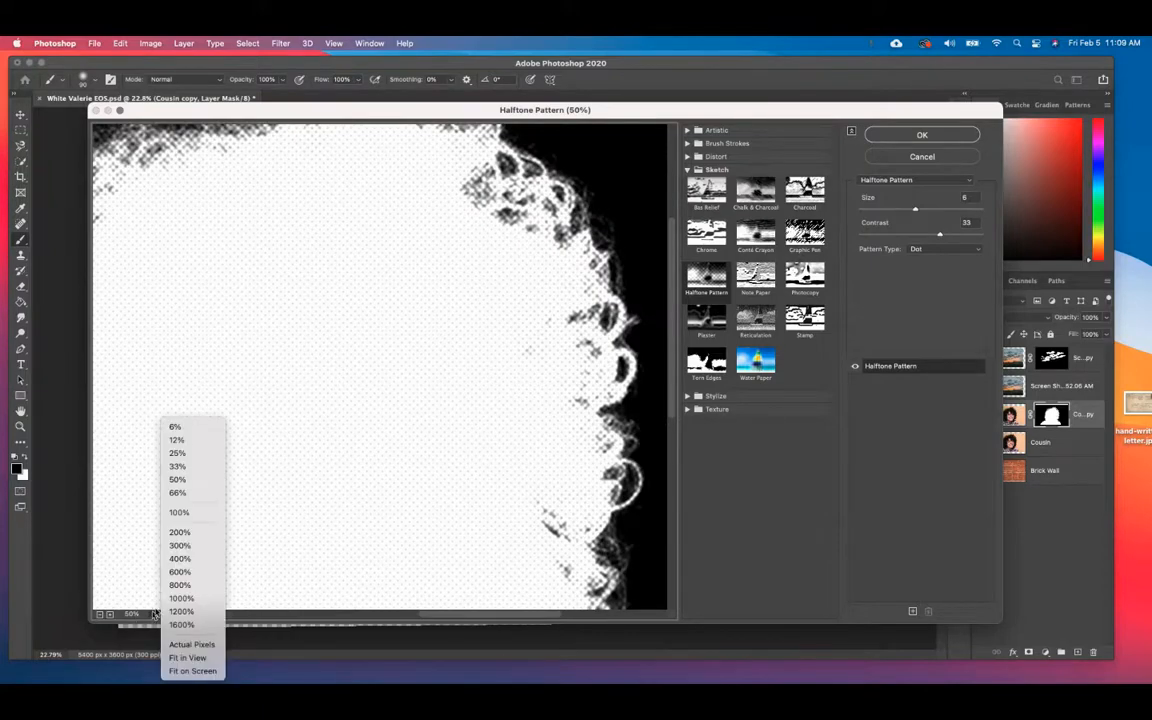
pyautogui.click(186, 466)
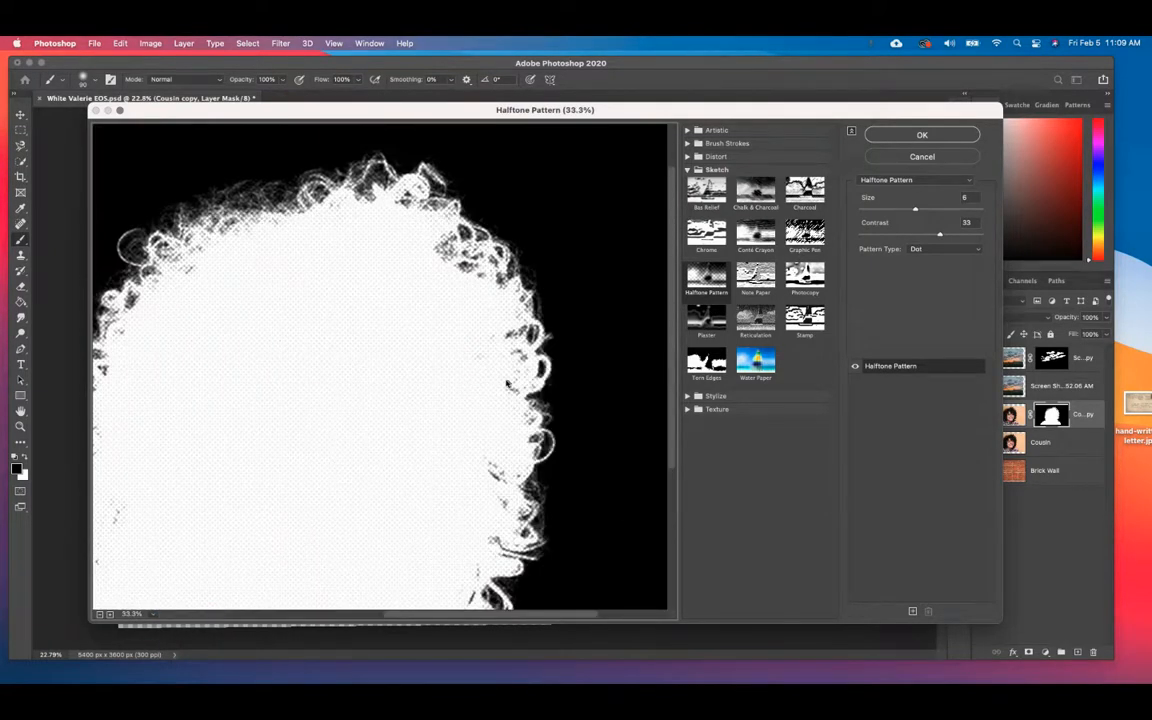
pyautogui.moveTo(428, 439); pyautogui.dragTo(500, 437)
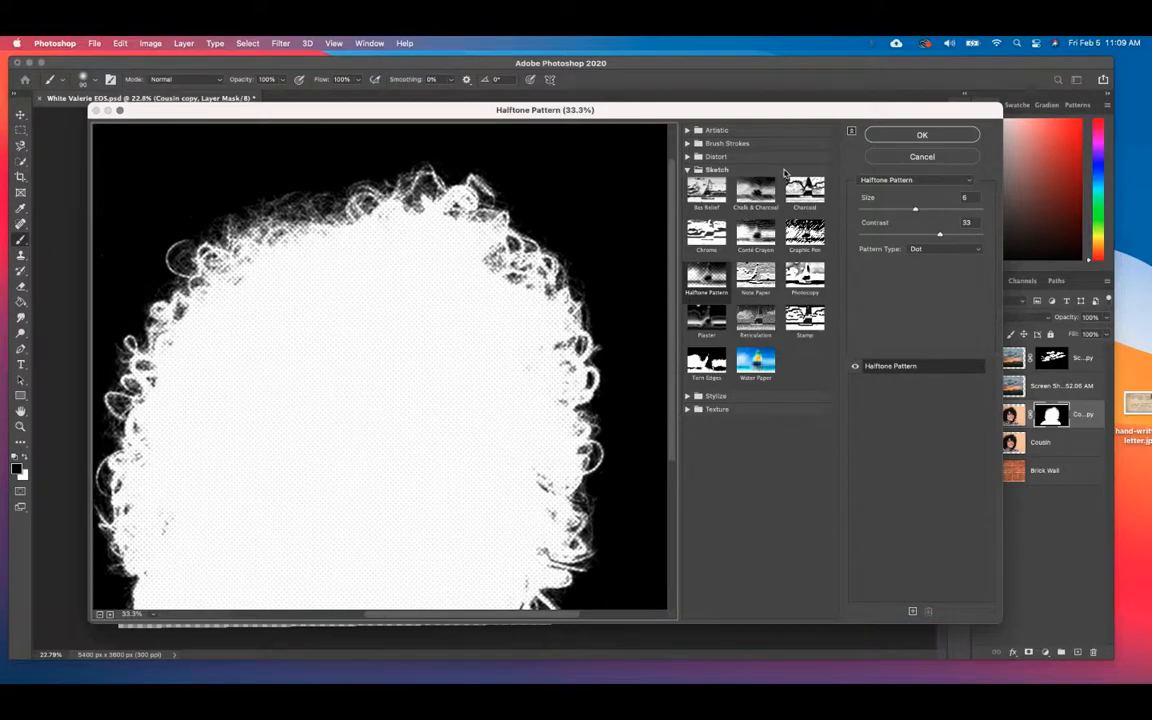
# Try the Chrome, Conté Crayon and Bas Relief sketch filters on the layer mask and cancel the Filter Gallery
pyautogui.click(708, 230)
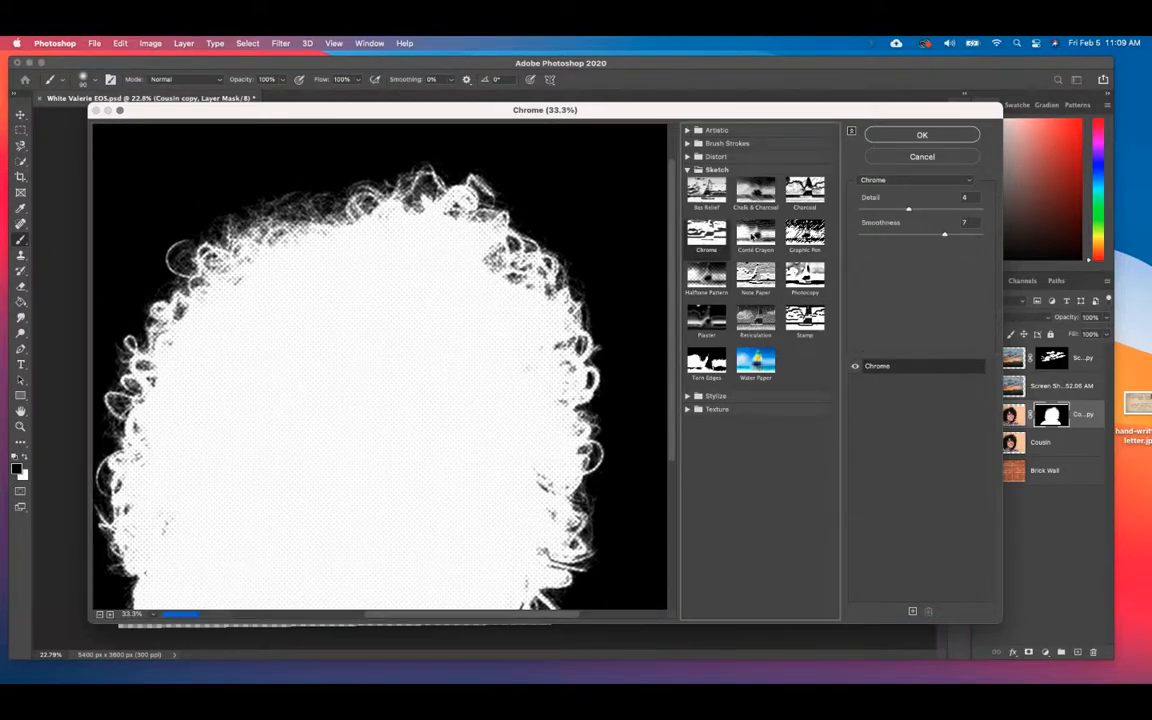
pyautogui.click(749, 252)
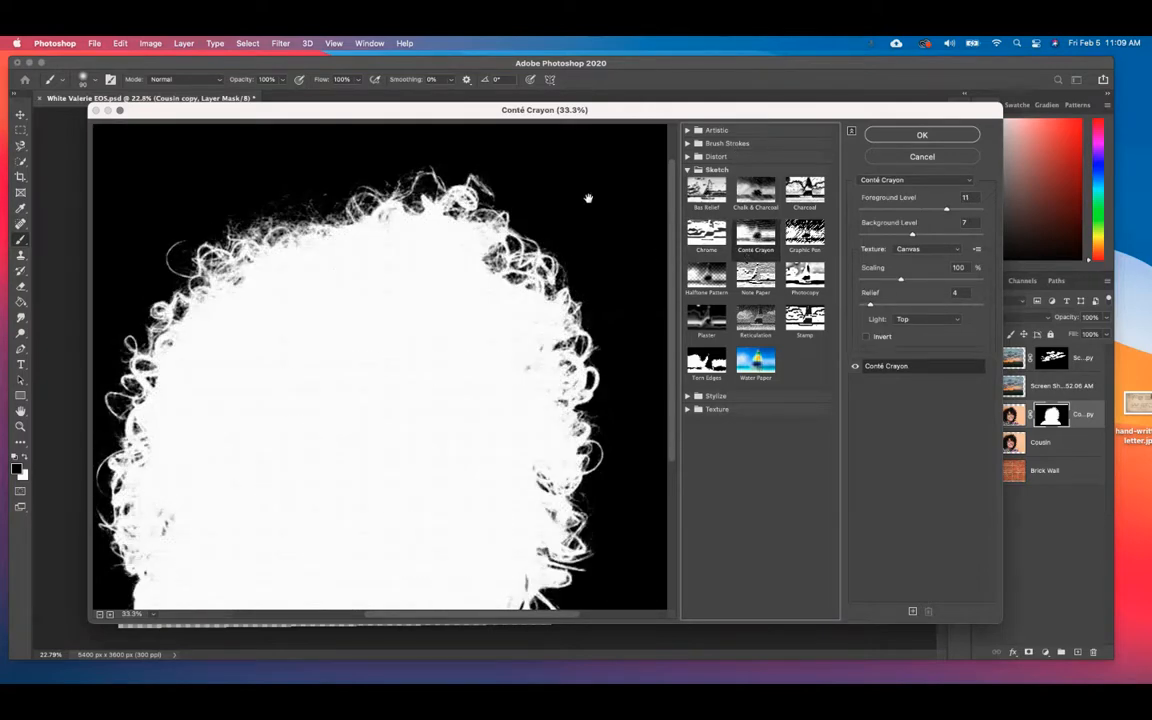
pyautogui.click(703, 192)
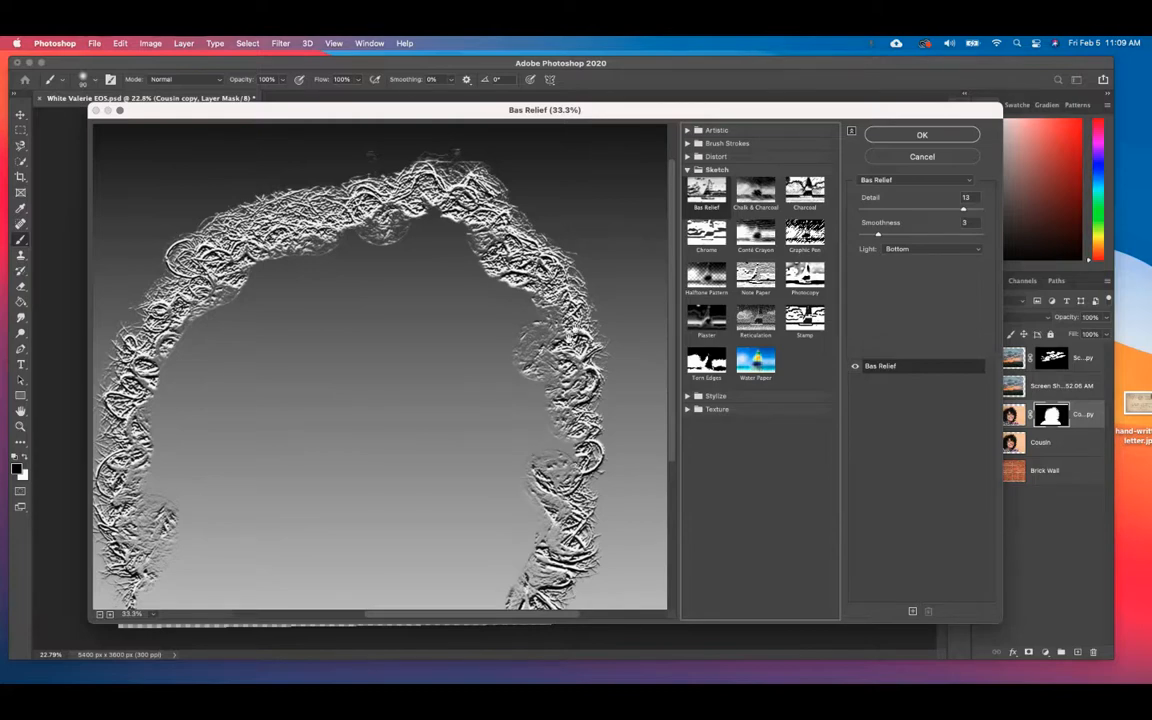
pyautogui.click(921, 157)
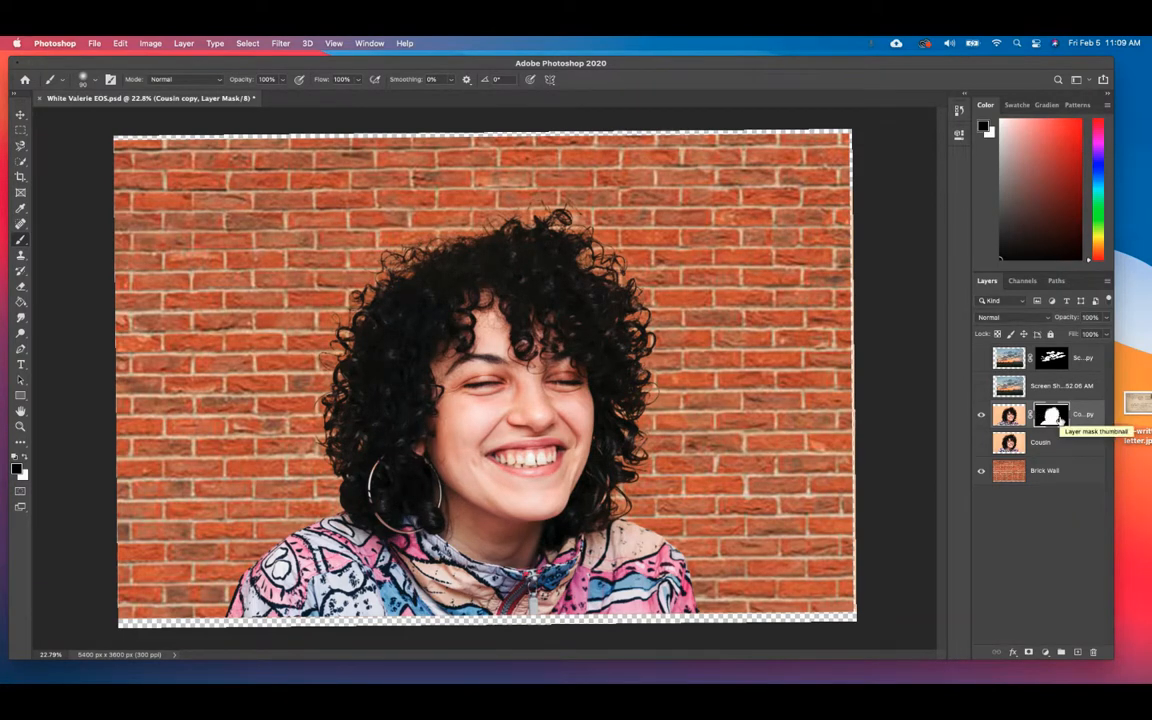
# Open the Filter Gallery on the Cousin copy layer's image instead of its mask, previewing Halftone Pattern at 33.3% with size 3
pyautogui.click(1013, 419)
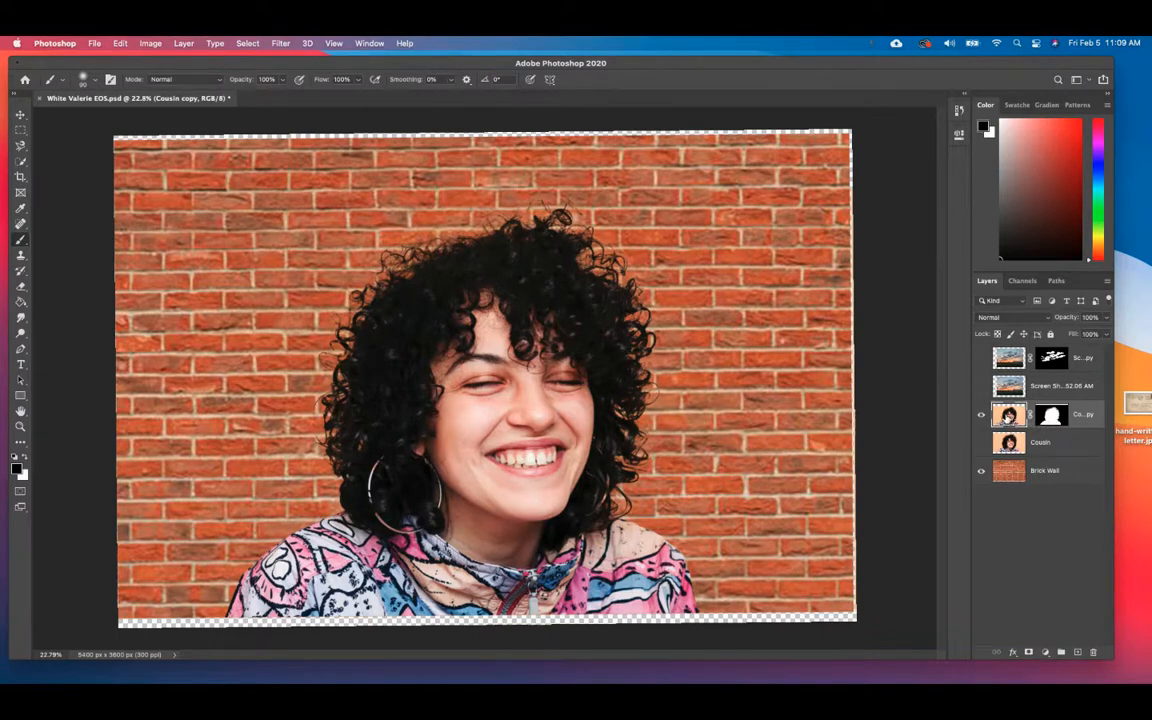
pyautogui.click(281, 43)
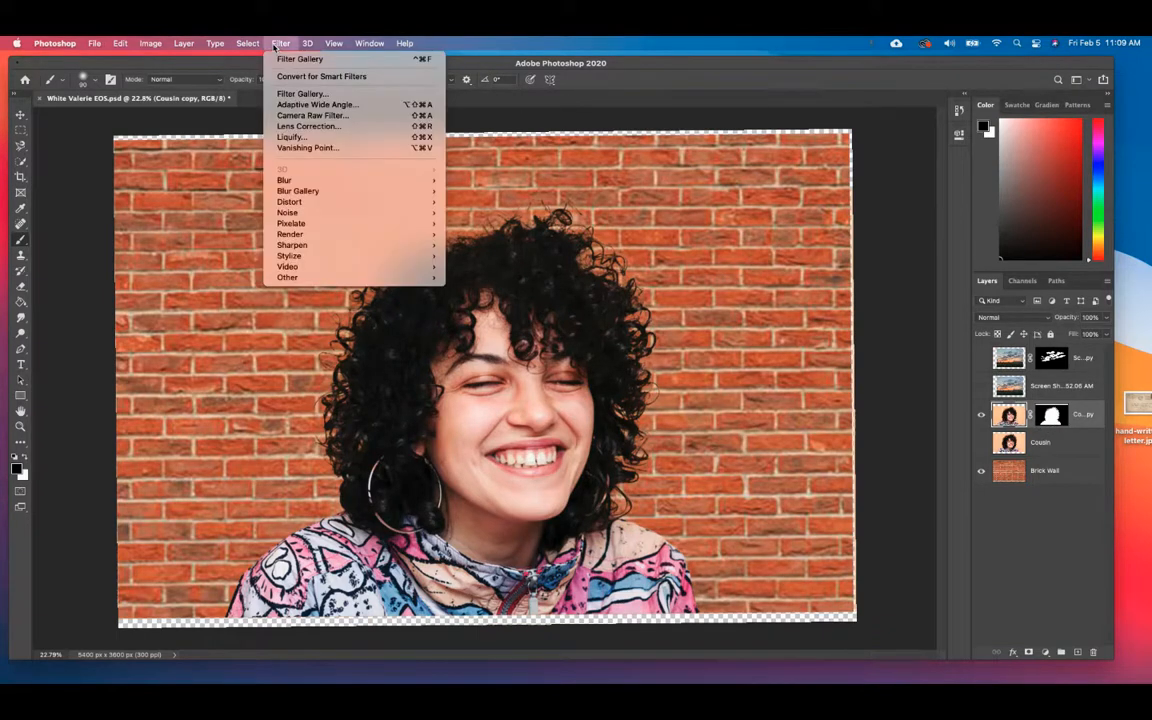
pyautogui.click(290, 93)
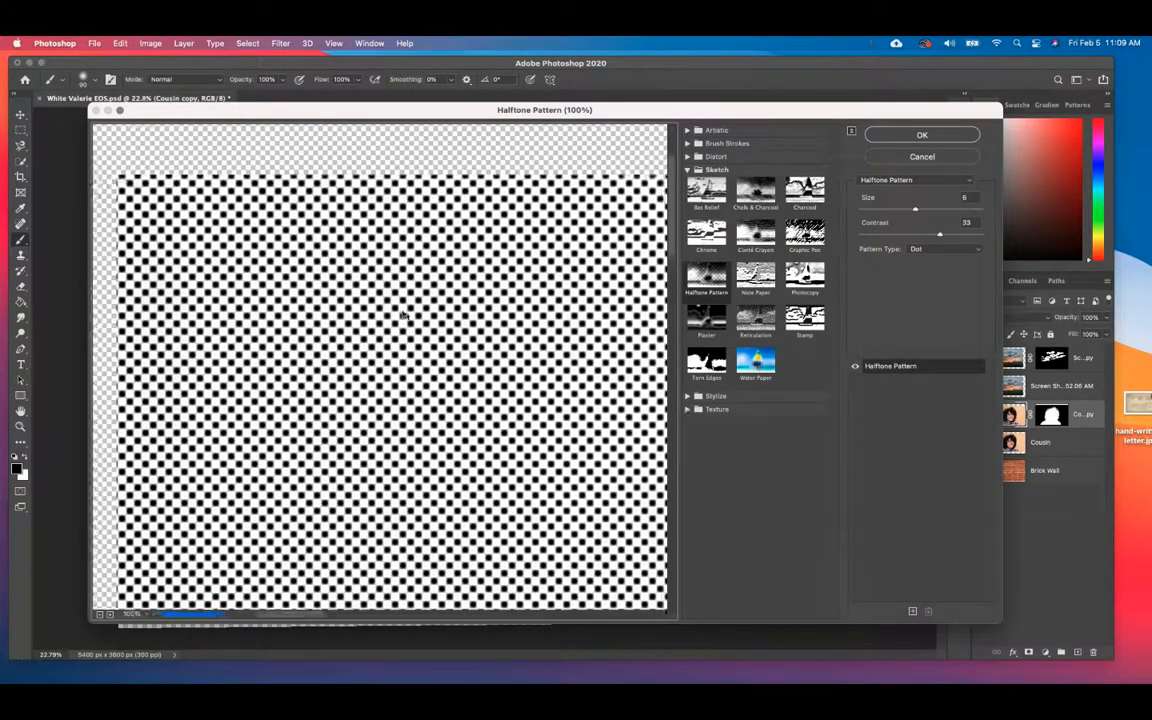
pyautogui.click(140, 614)
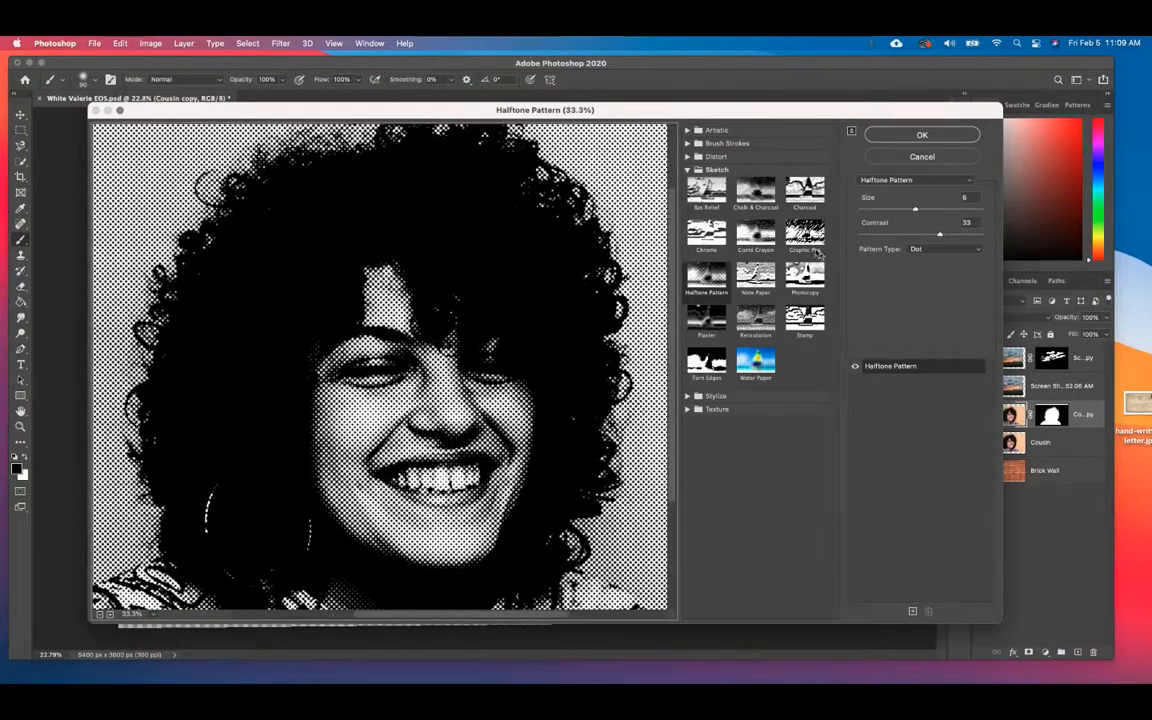
pyautogui.click(941, 209)
pyautogui.click(880, 210)
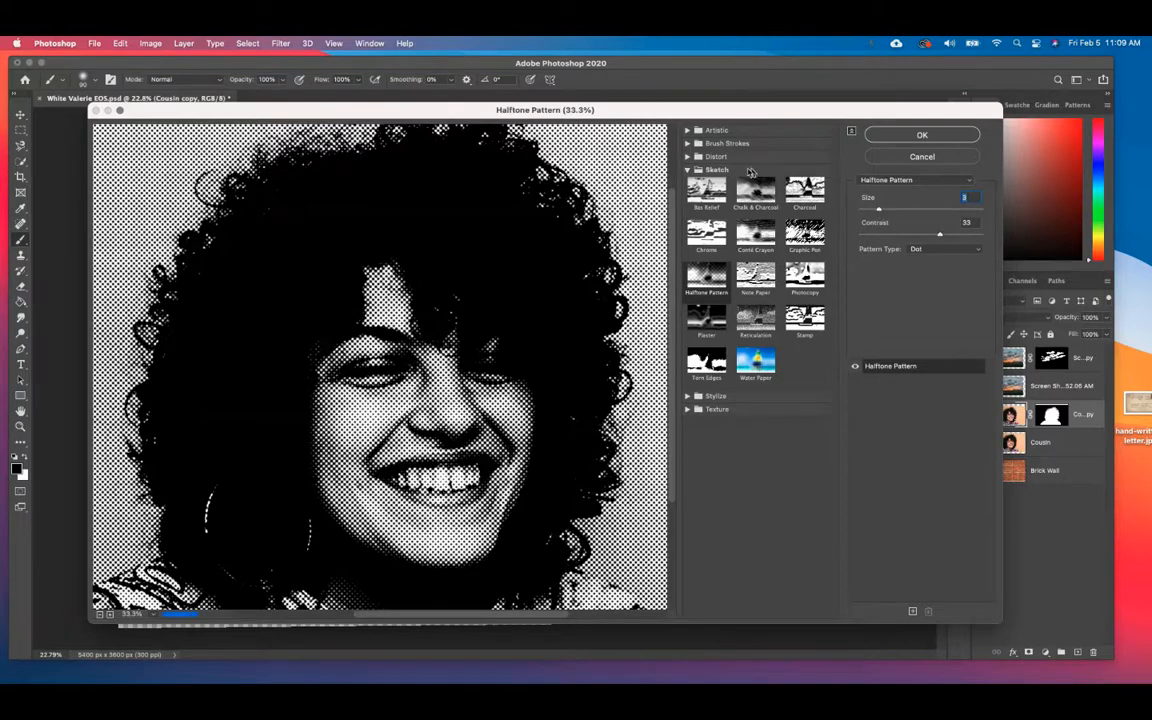
# Preview the Glass, Ink Outlines, Diffuse Glow and Craquelure filters on the Cousin copy image in the Filter Gallery
pyautogui.click(687, 157)
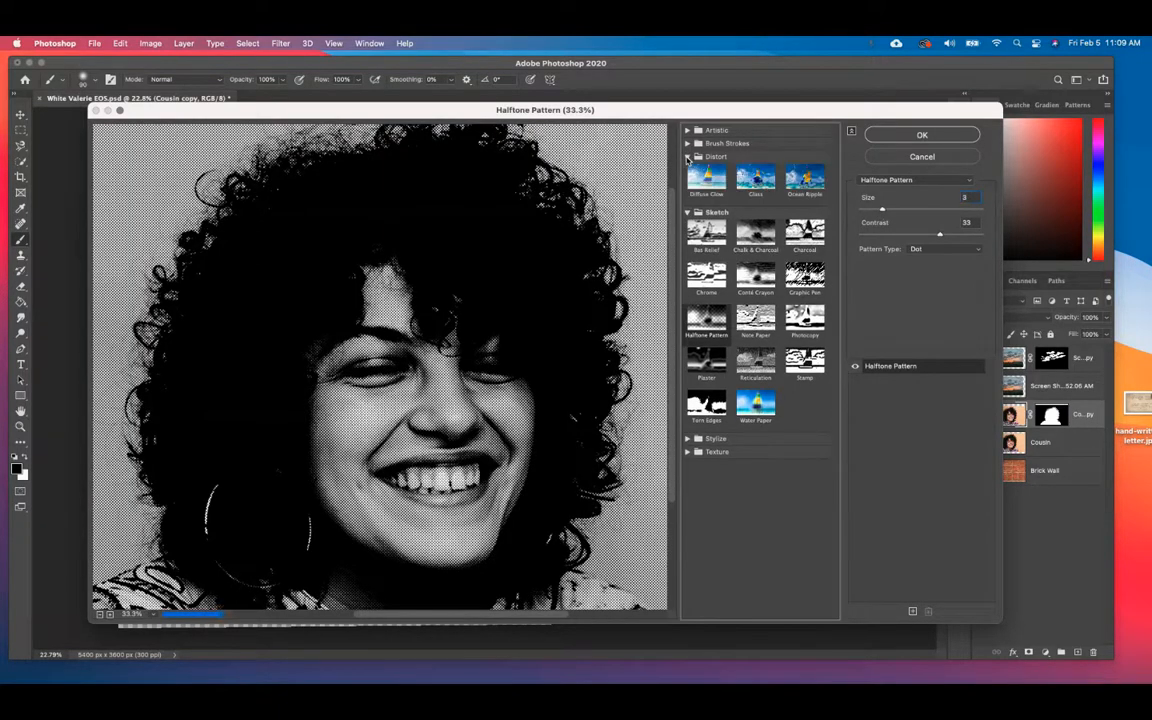
pyautogui.click(765, 178)
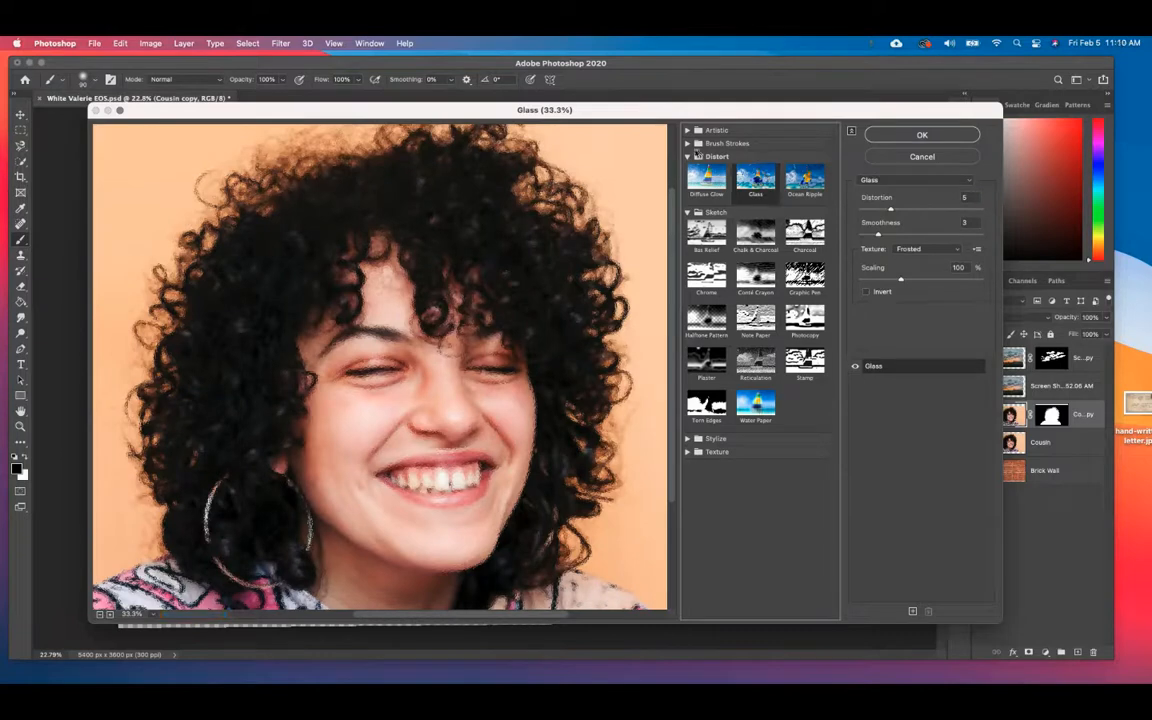
pyautogui.click(704, 145)
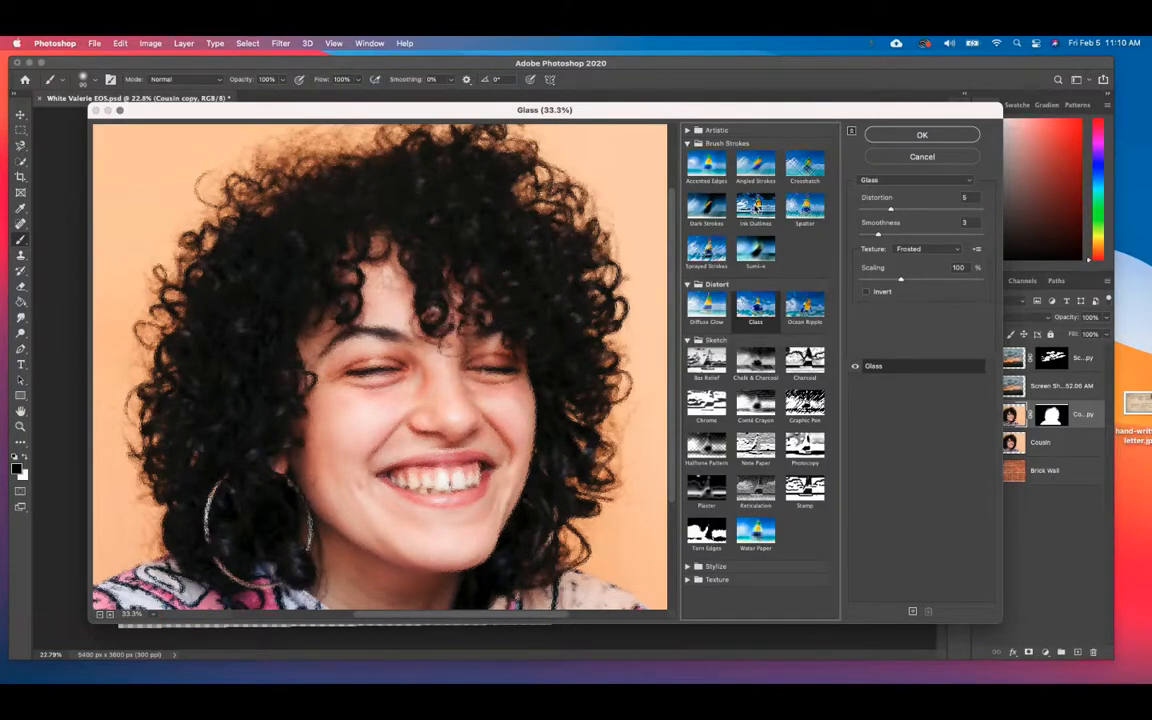
pyautogui.click(757, 207)
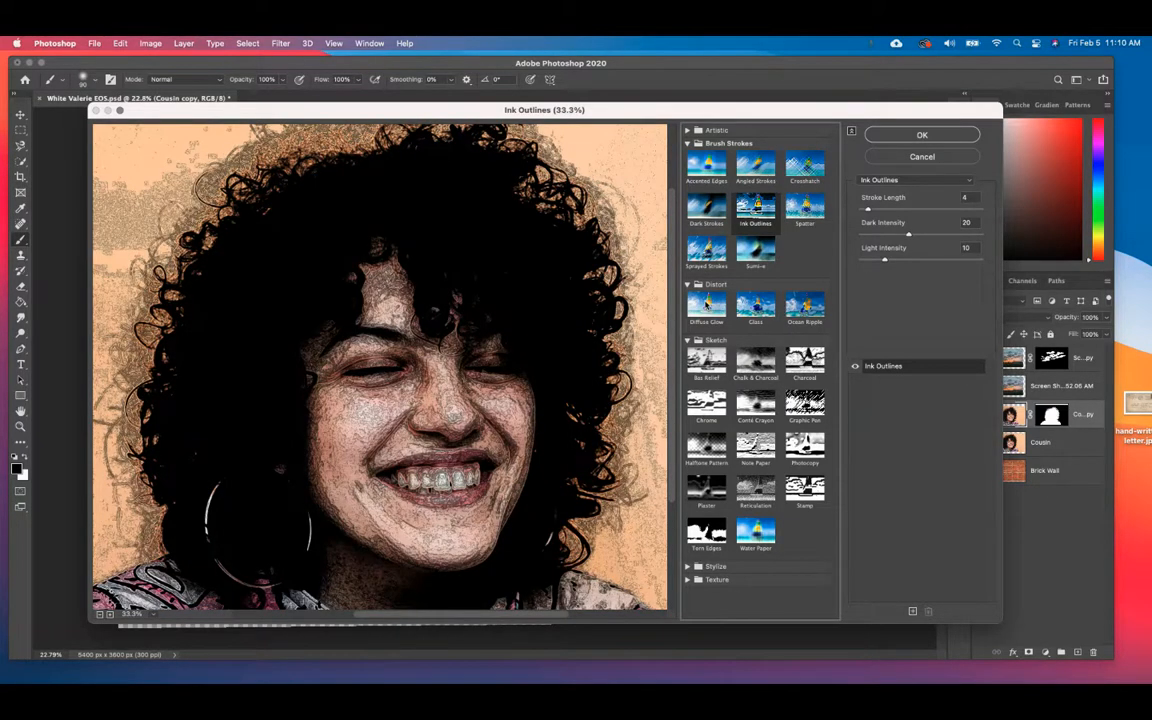
pyautogui.click(706, 303)
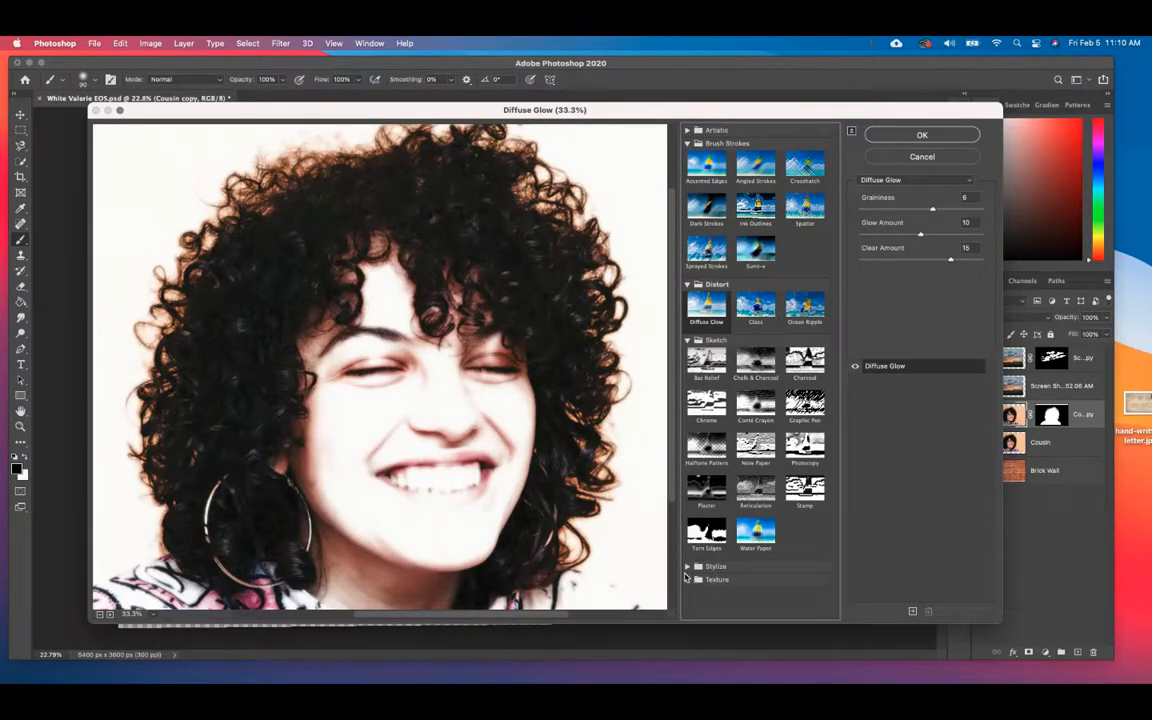
pyautogui.click(687, 579)
pyautogui.click(706, 605)
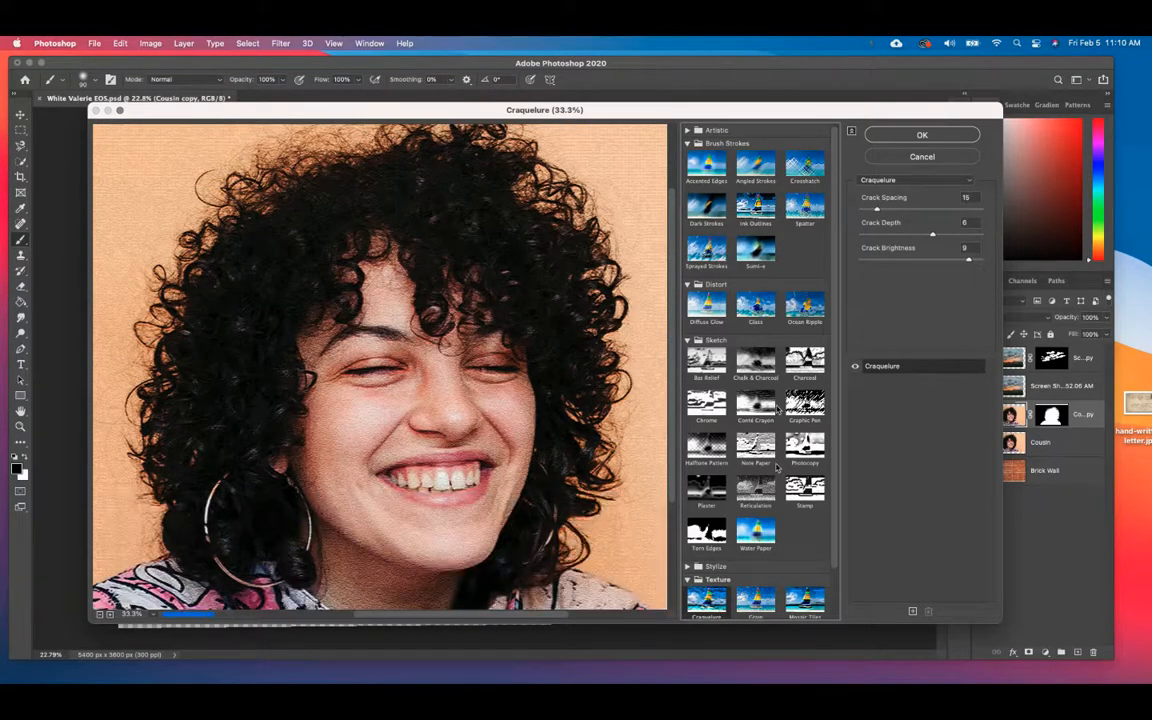
# Apply a Halftone Pattern with size 5, contrast 33 and the Dot pattern to the Cousin copy image
pyautogui.click(710, 457)
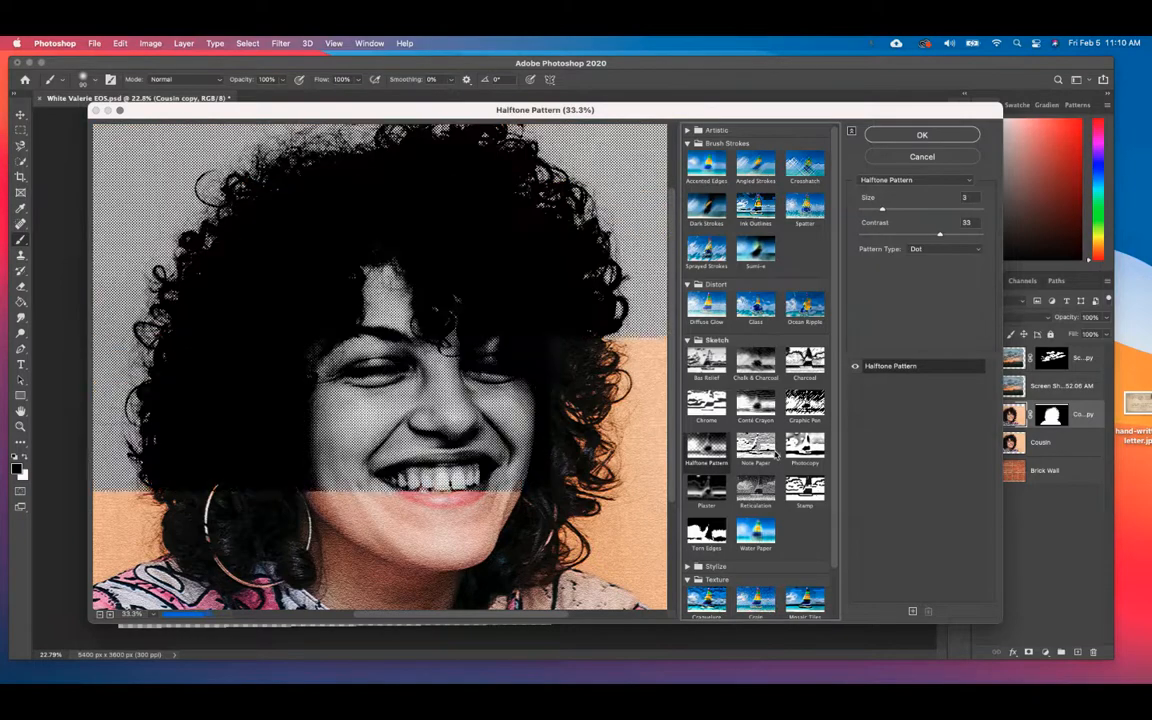
pyautogui.click(910, 209)
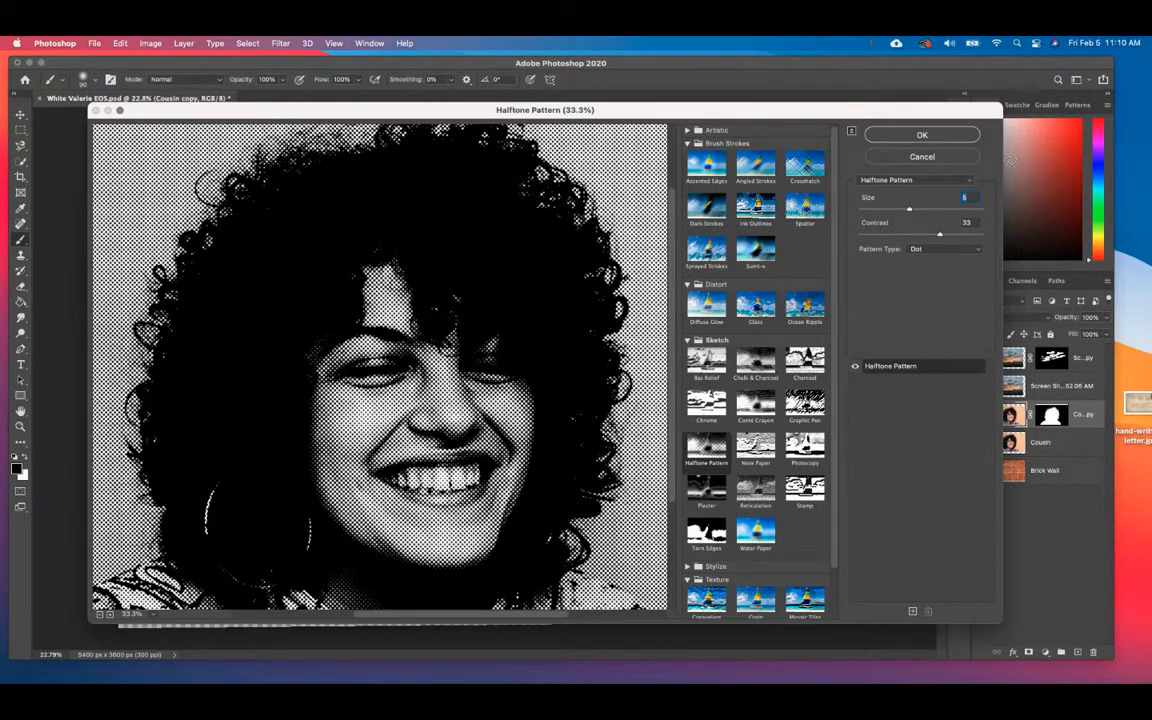
pyautogui.click(922, 136)
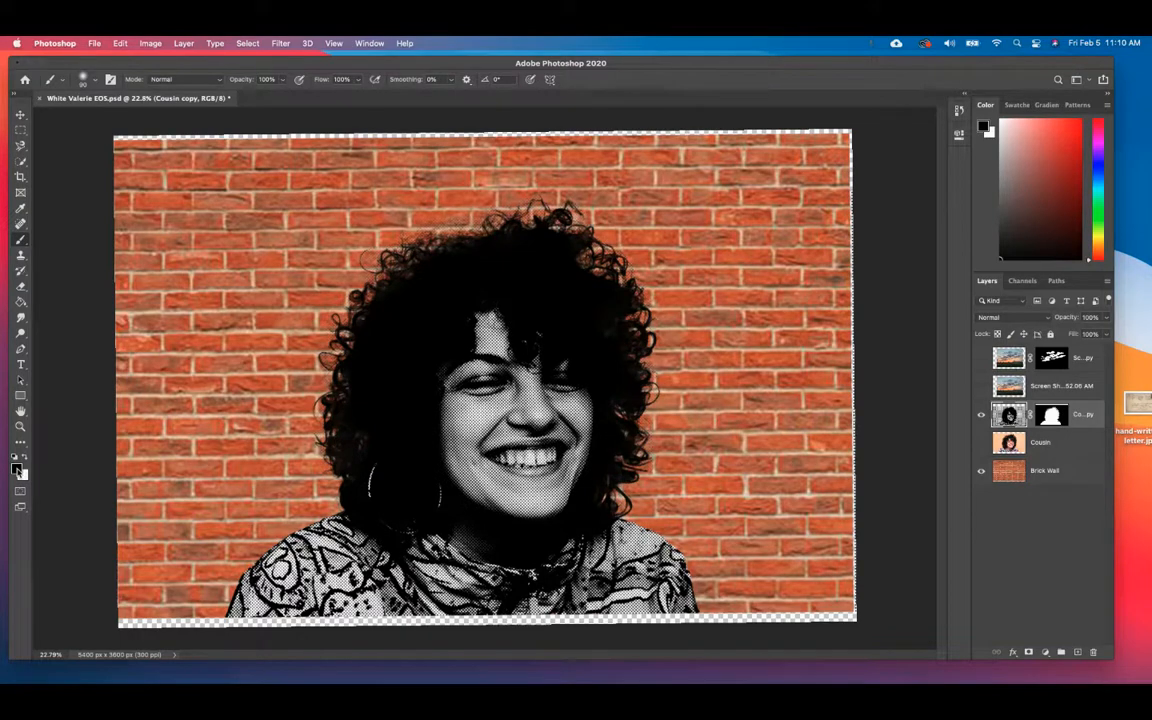
# Set the foreground color to bright red, hex f60202
pyautogui.click(18, 471)
pyautogui.click(513, 393)
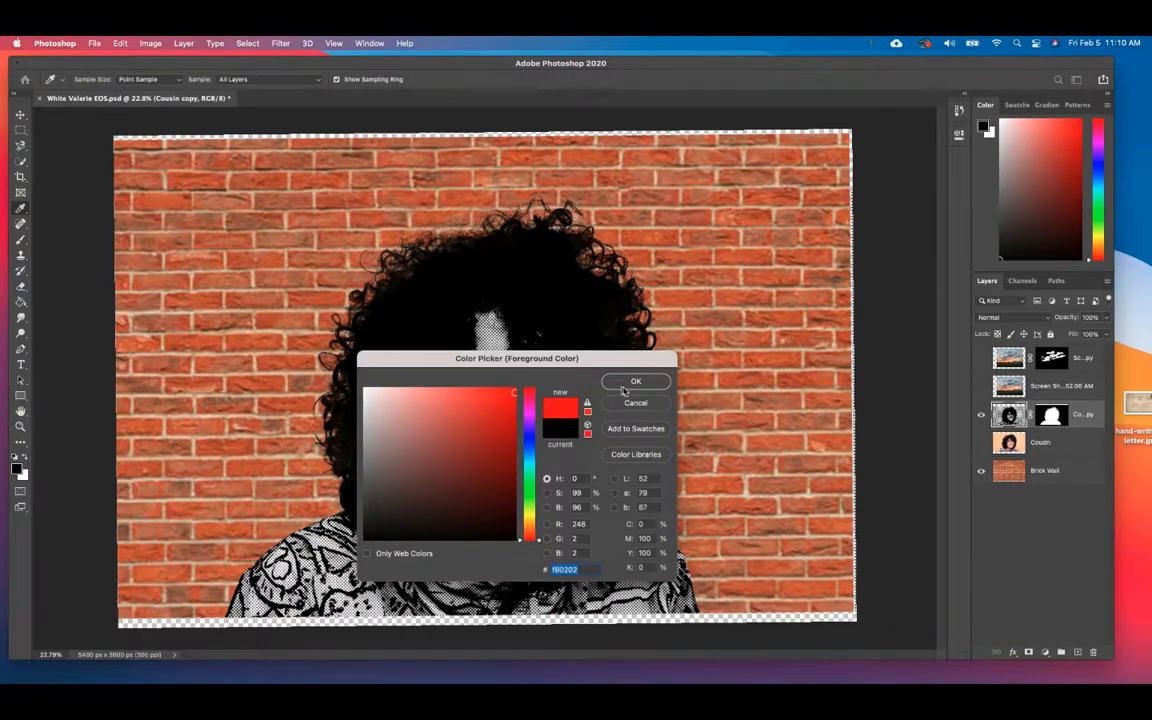
pyautogui.click(629, 381)
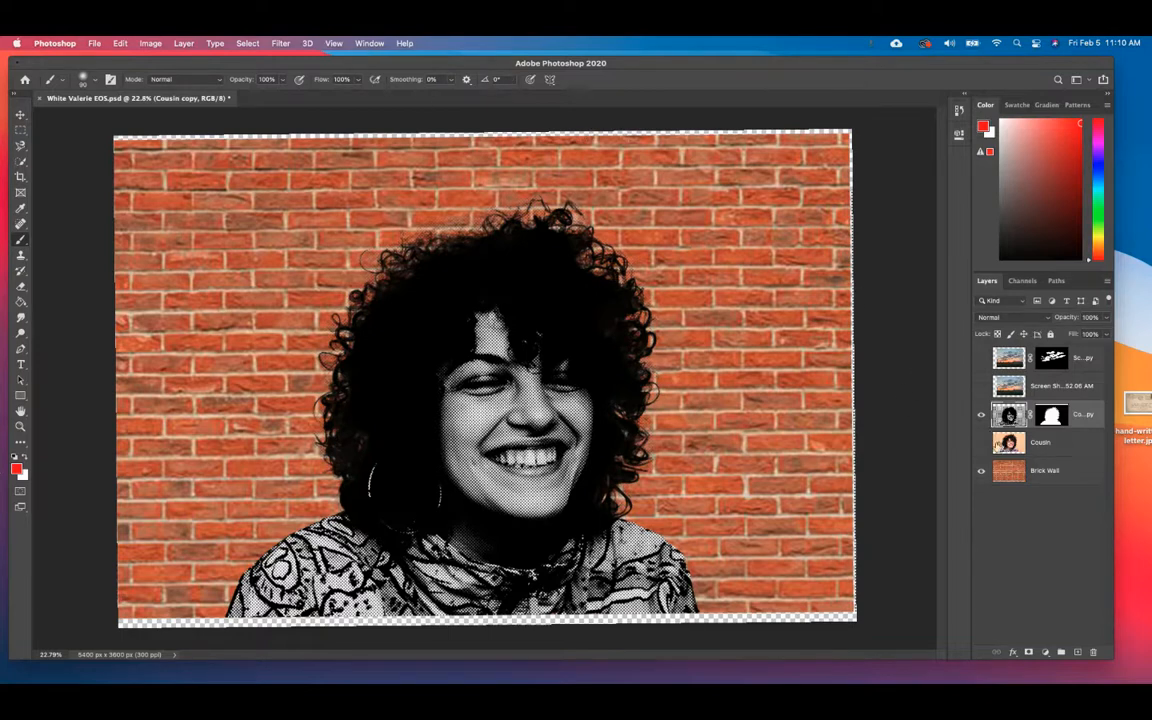
# Hide the Cousin copy layer, show the original Cousin layer and select it for filtering
pyautogui.click(981, 414)
pyautogui.click(981, 442)
pyautogui.click(1040, 442)
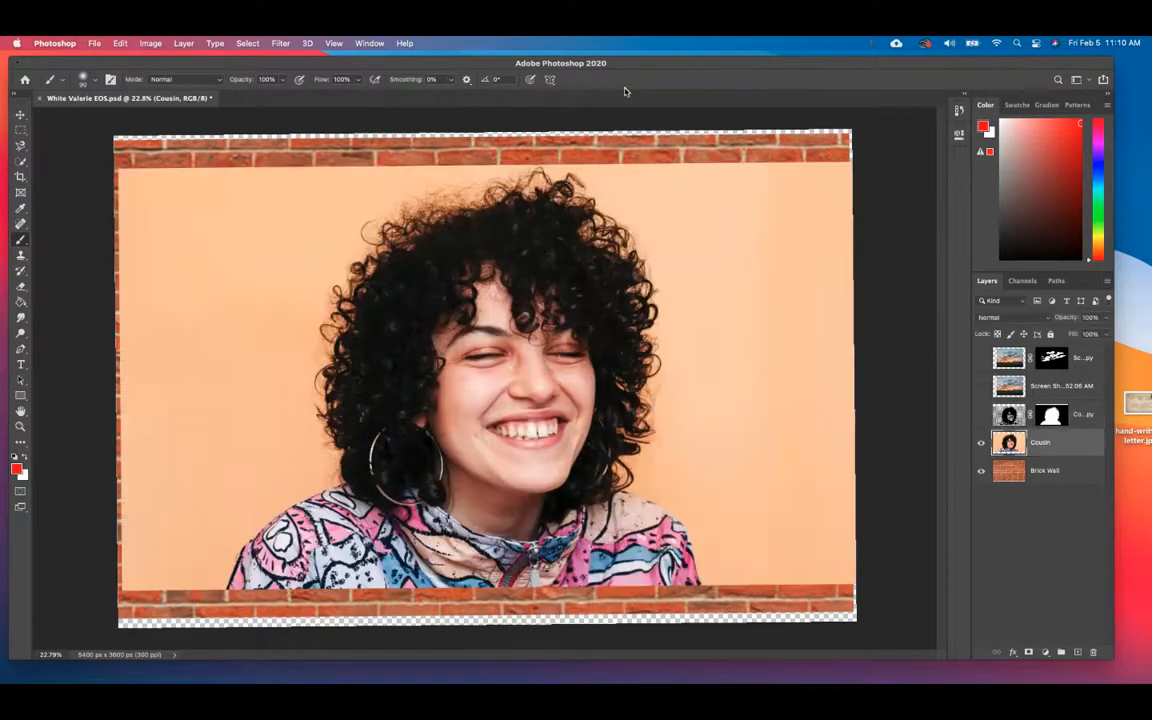
# Preview the red Halftone Pattern on the Cousin layer's face at 100% and cancel the Filter Gallery
pyautogui.click(281, 43)
pyautogui.click(310, 77)
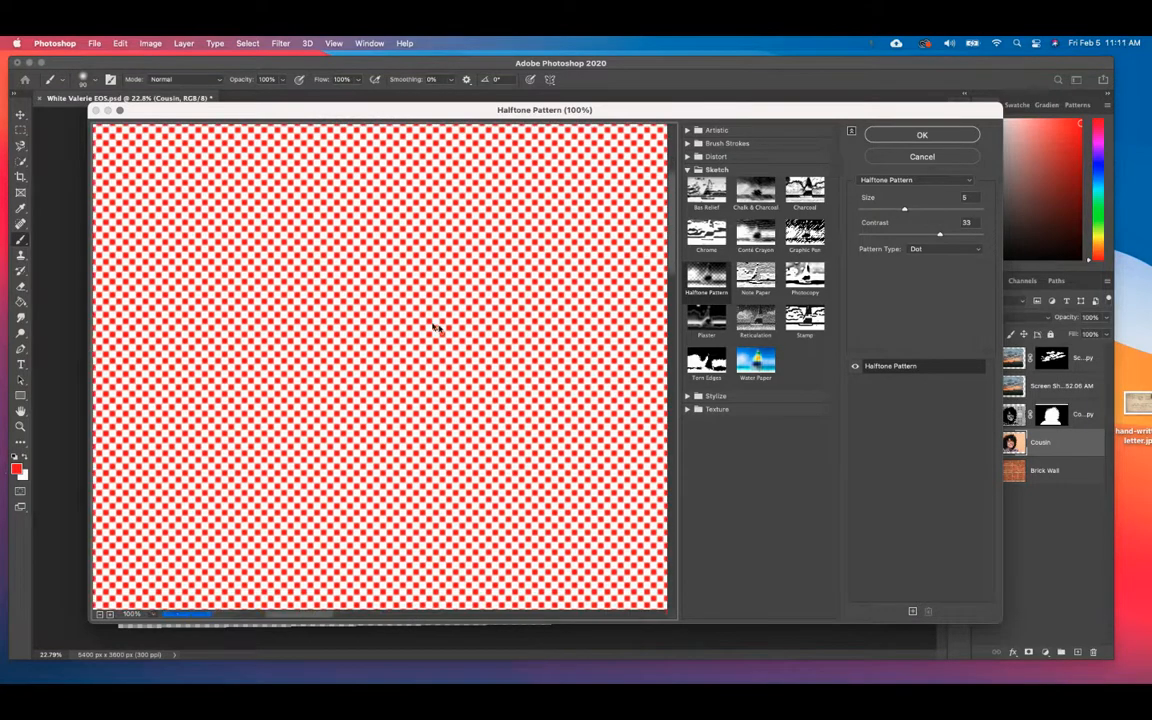
pyautogui.moveTo(505, 416); pyautogui.dragTo(212, 323)
pyautogui.moveTo(339, 411); pyautogui.dragTo(180, 334)
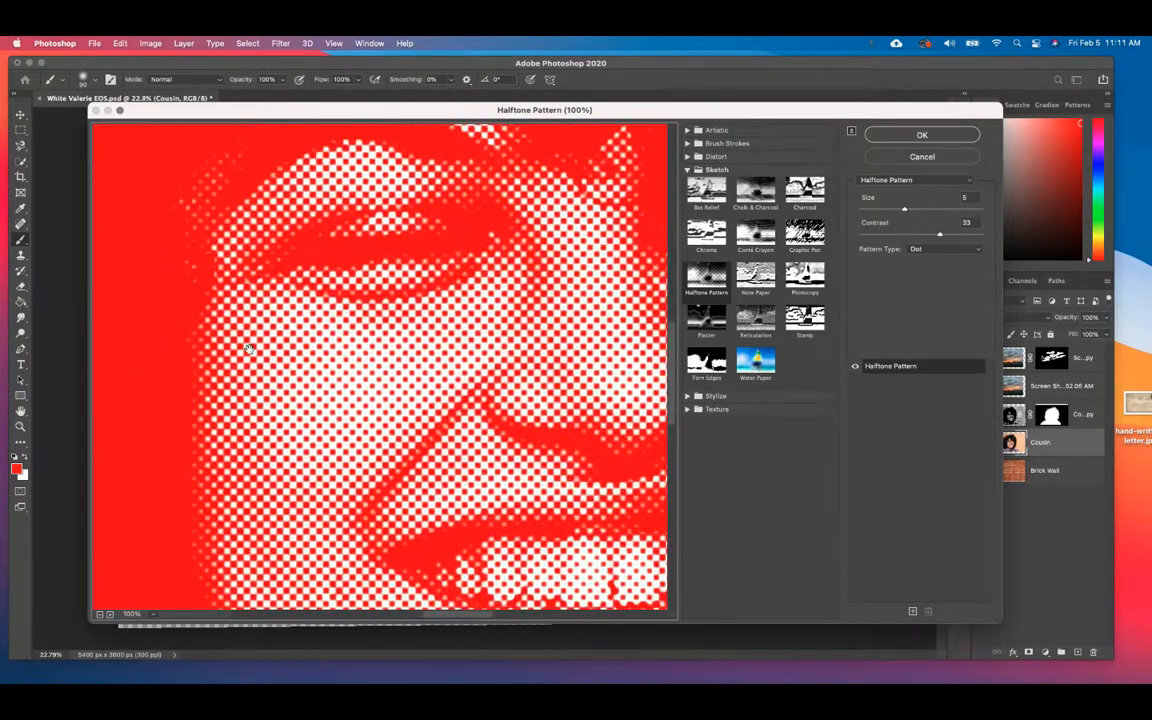
pyautogui.moveTo(399, 428); pyautogui.dragTo(145, 469)
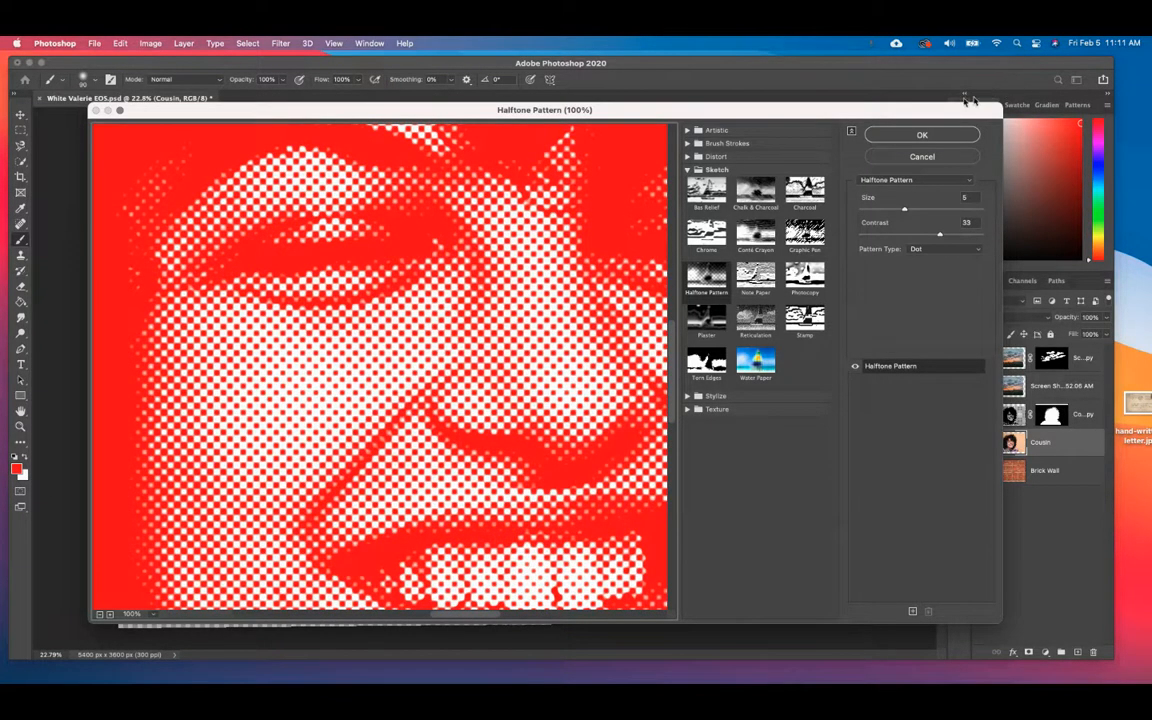
pyautogui.click(922, 157)
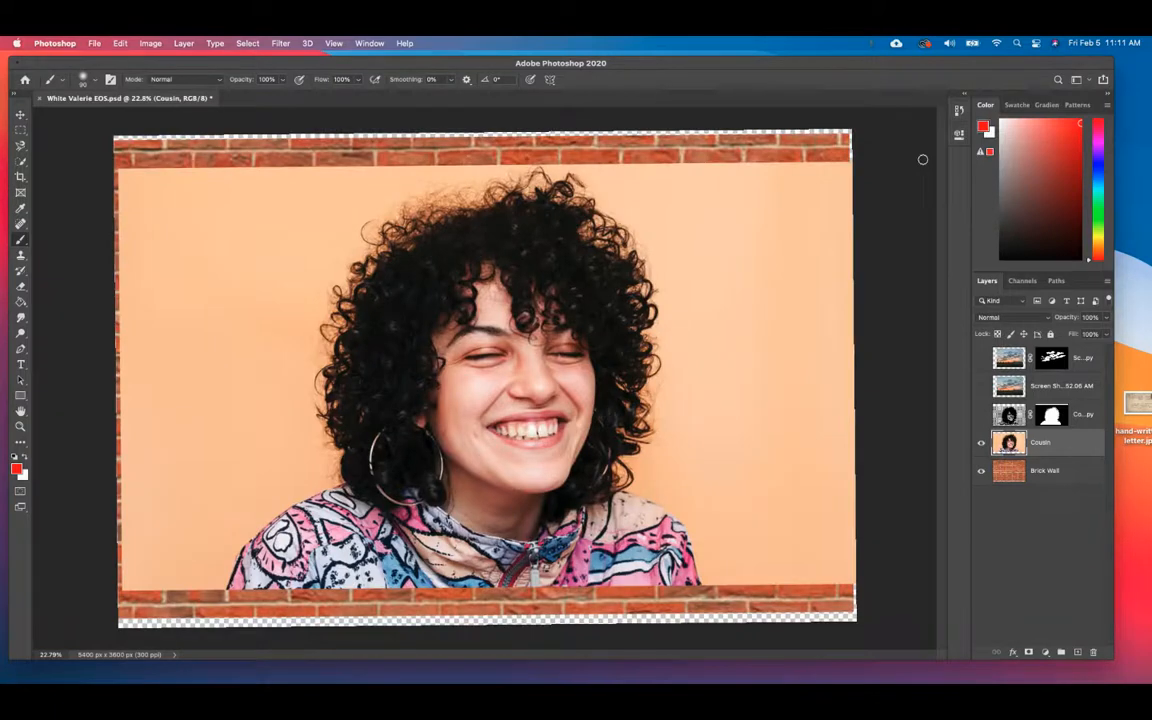
# Show the halftoned Cousin copy layer again, hide the Cousin layer and select the copy's image
pyautogui.click(980, 414)
pyautogui.click(981, 442)
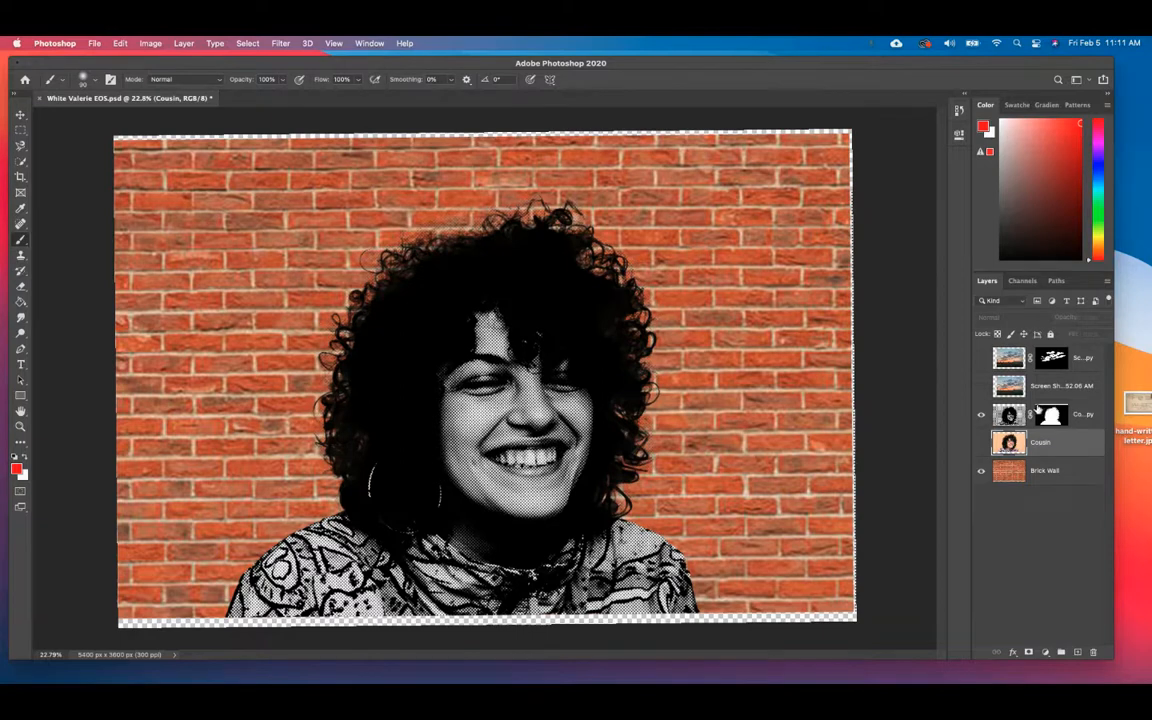
pyautogui.click(1012, 416)
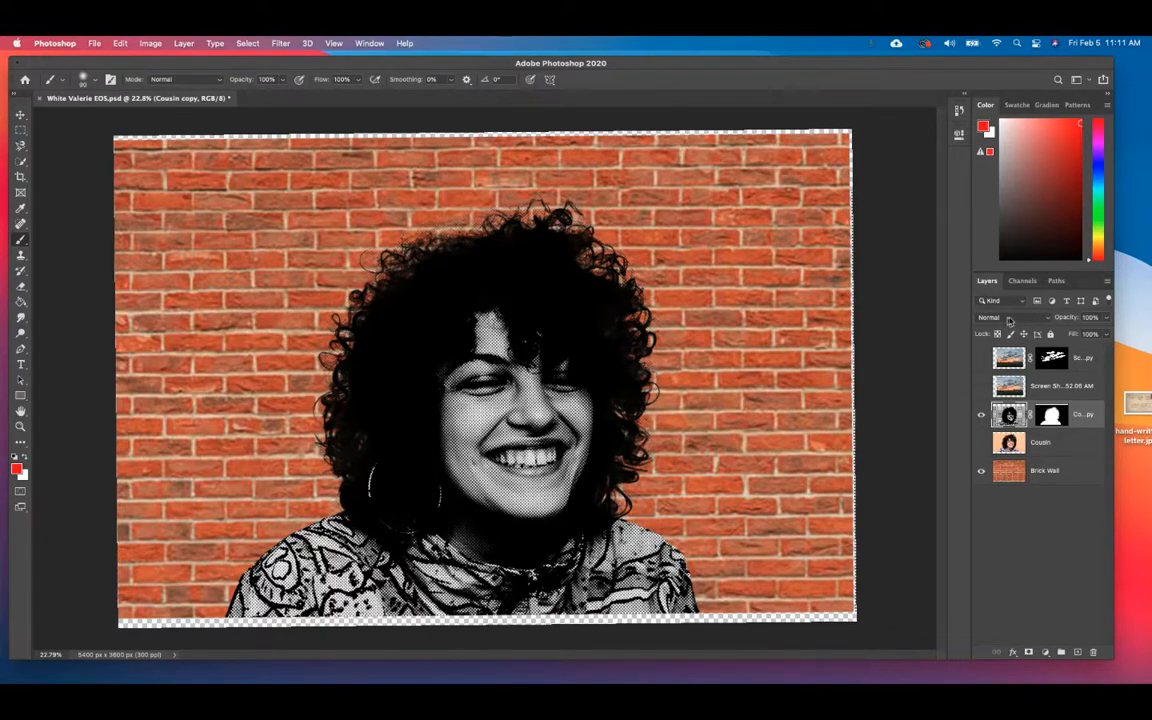
# Set the Cousin copy layer's blend mode to Soft Light, and show the original Cousin layer in its place
pyautogui.click(372, 44)
pyautogui.click(359, 41)
pyautogui.click(1015, 318)
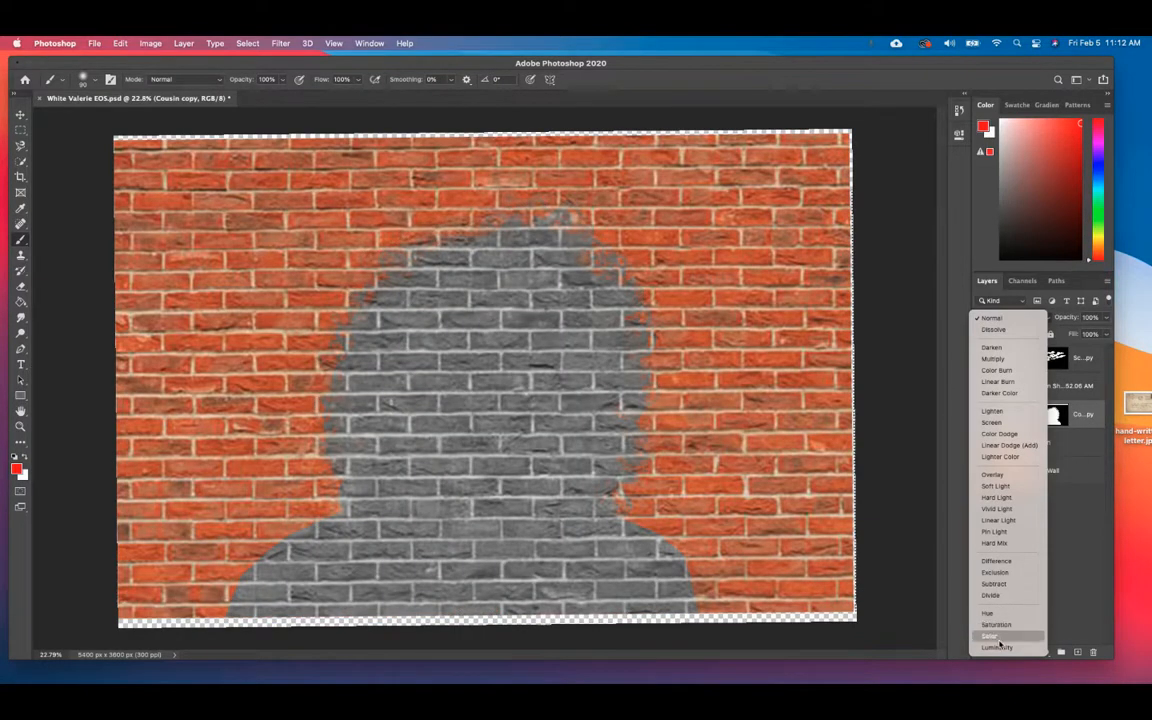
pyautogui.click(997, 486)
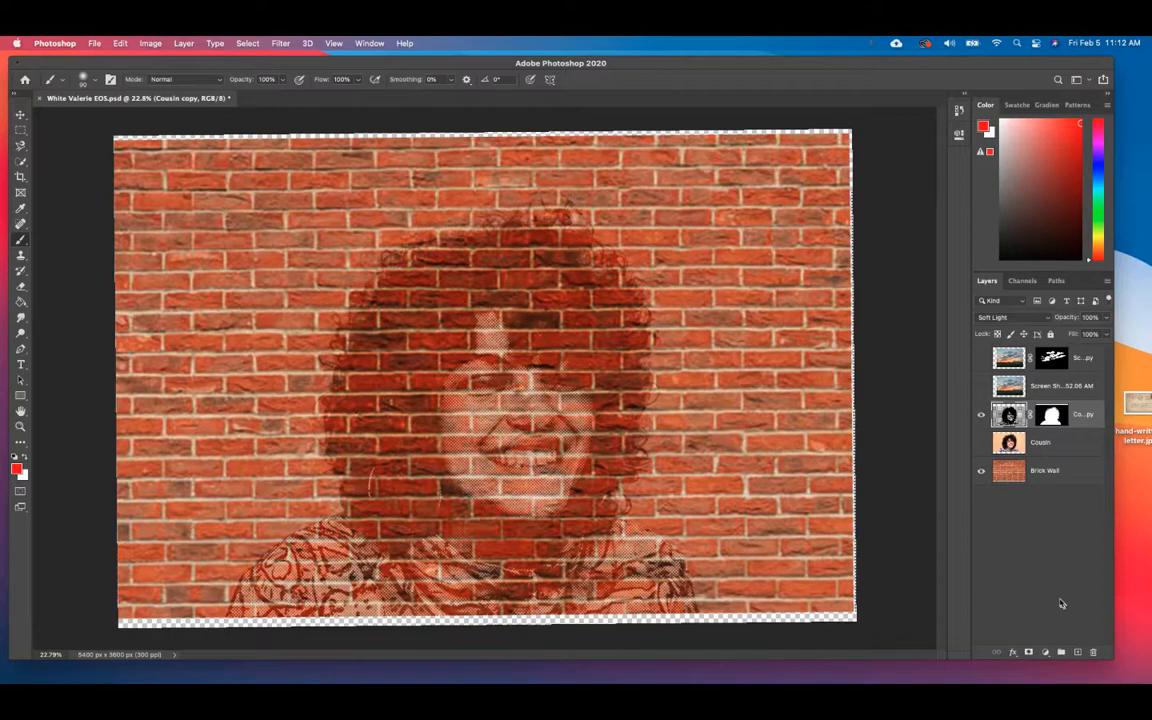
pyautogui.click(981, 415)
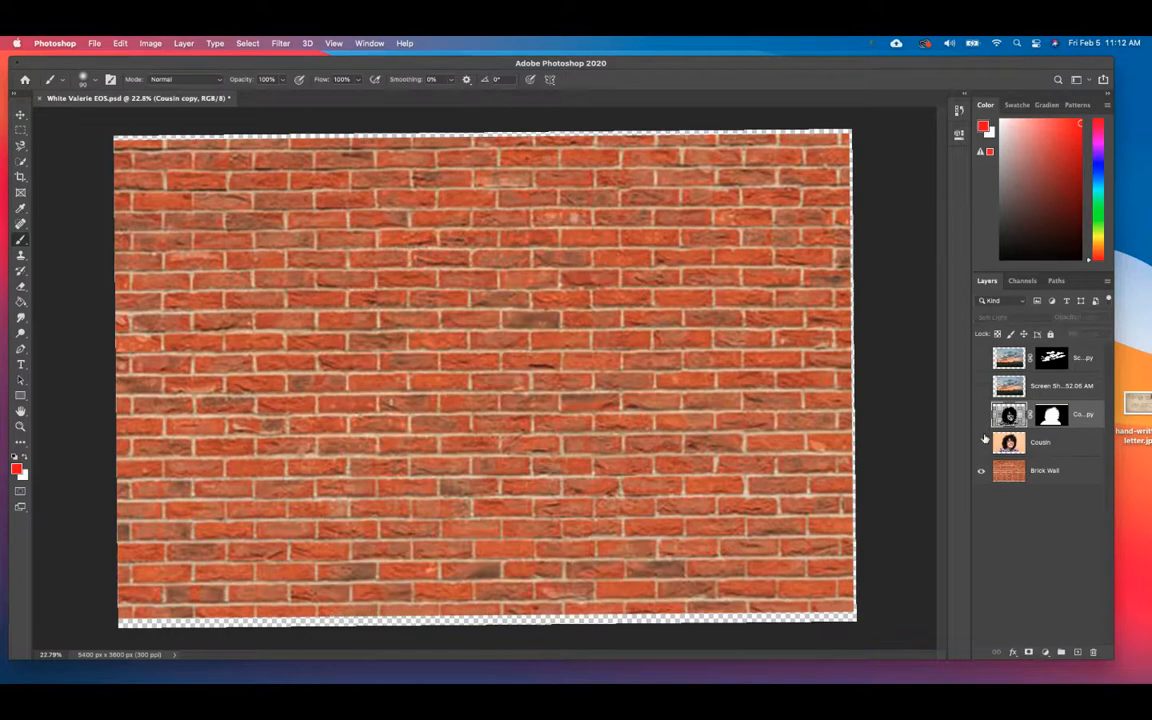
pyautogui.click(981, 443)
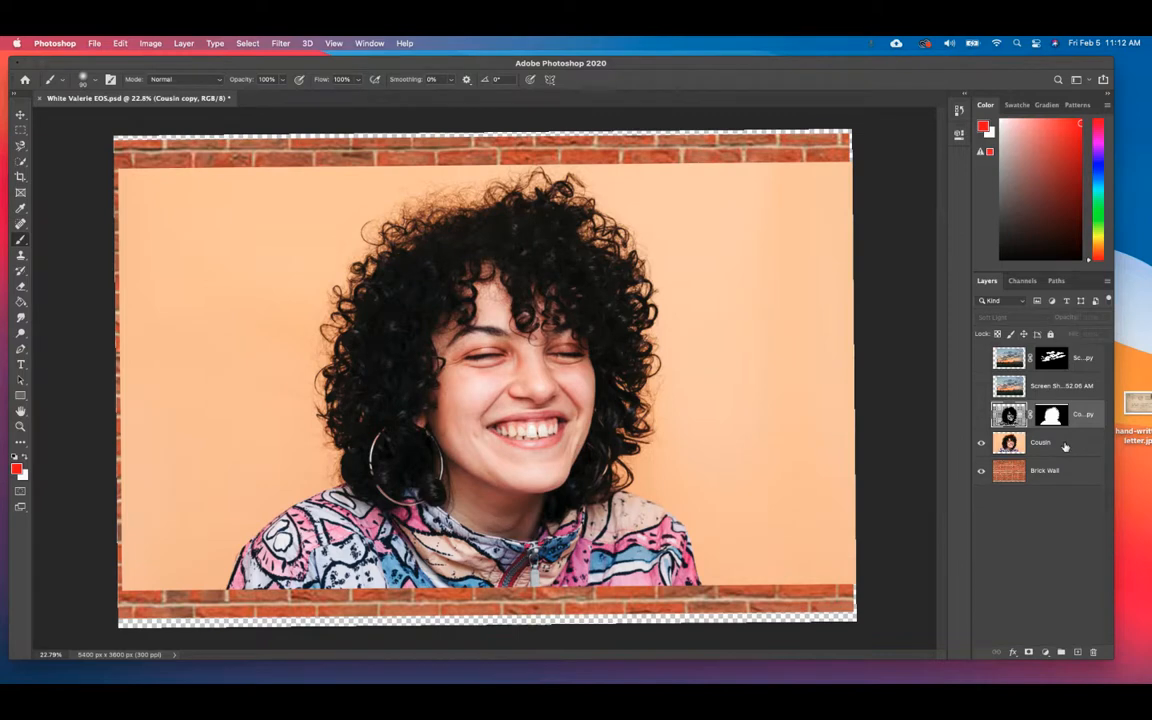
pyautogui.click(1046, 654)
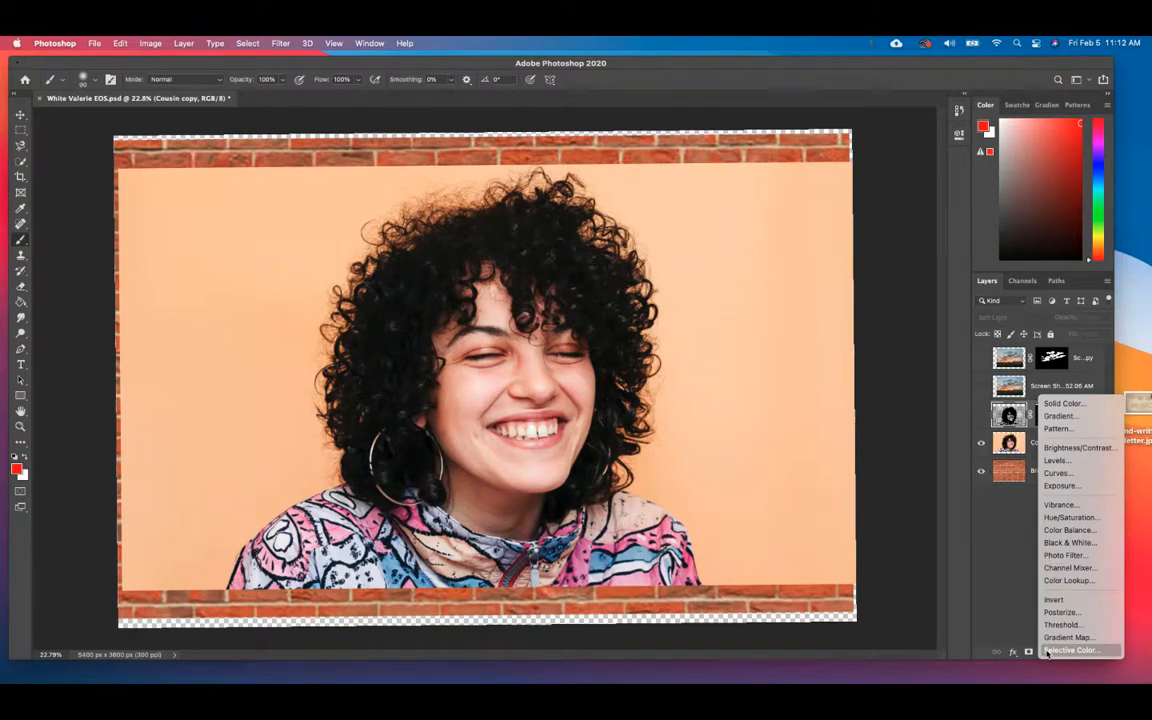
pyautogui.click(1056, 462)
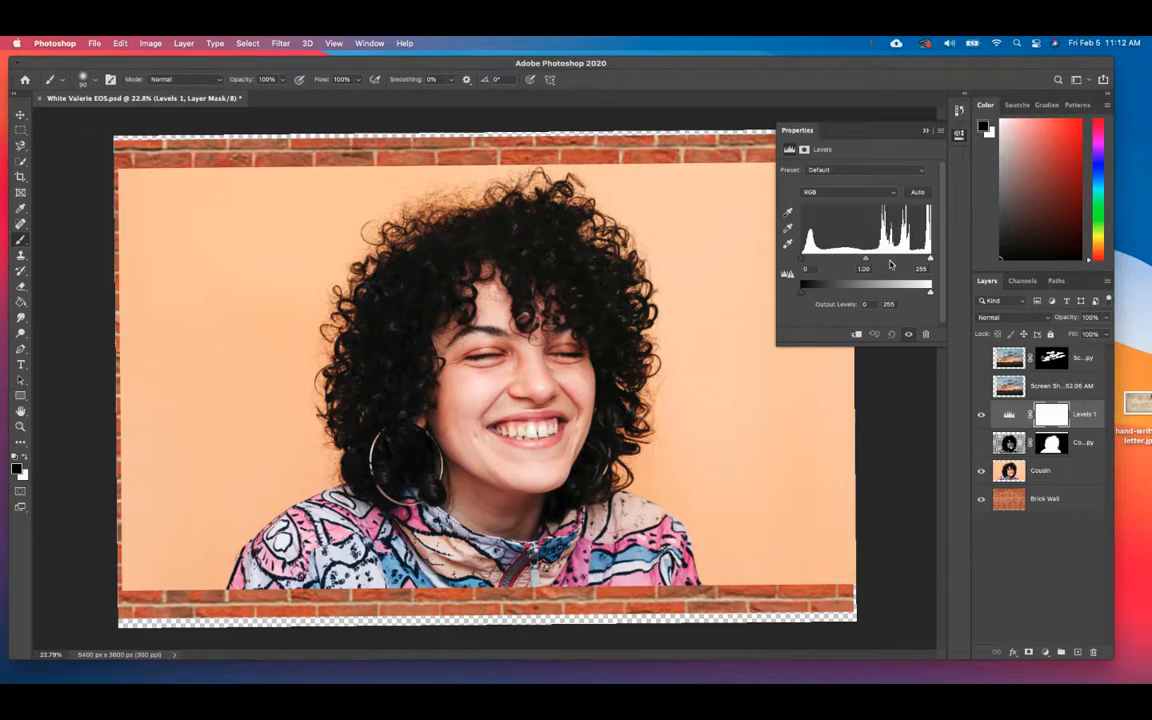
pyautogui.click(934, 131)
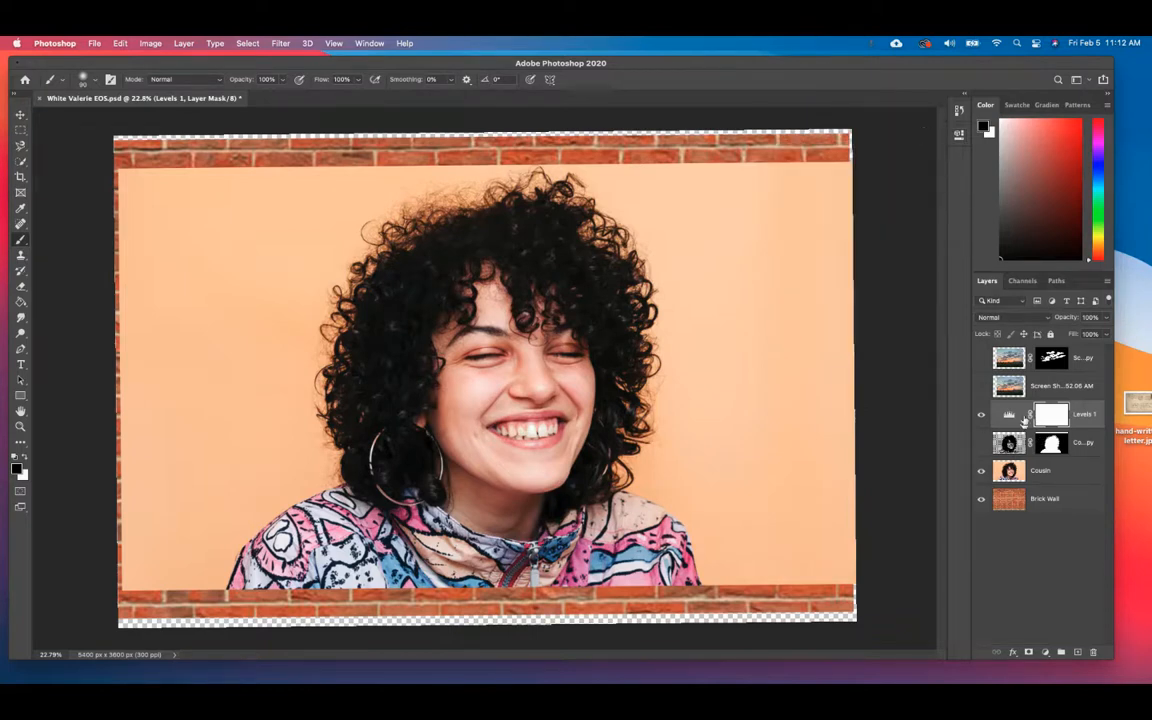
pyautogui.press('BackSpace')
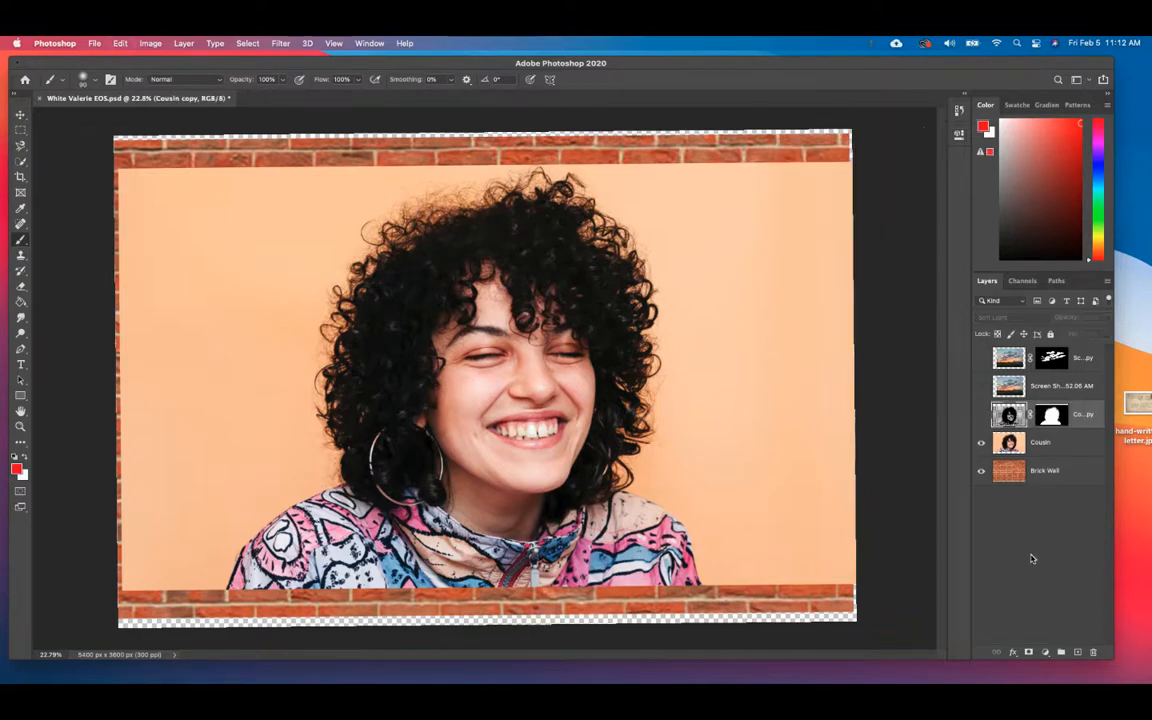
# Try a Levels adjustment layer directly above the Cousin layer and delete it
pyautogui.click(1027, 447)
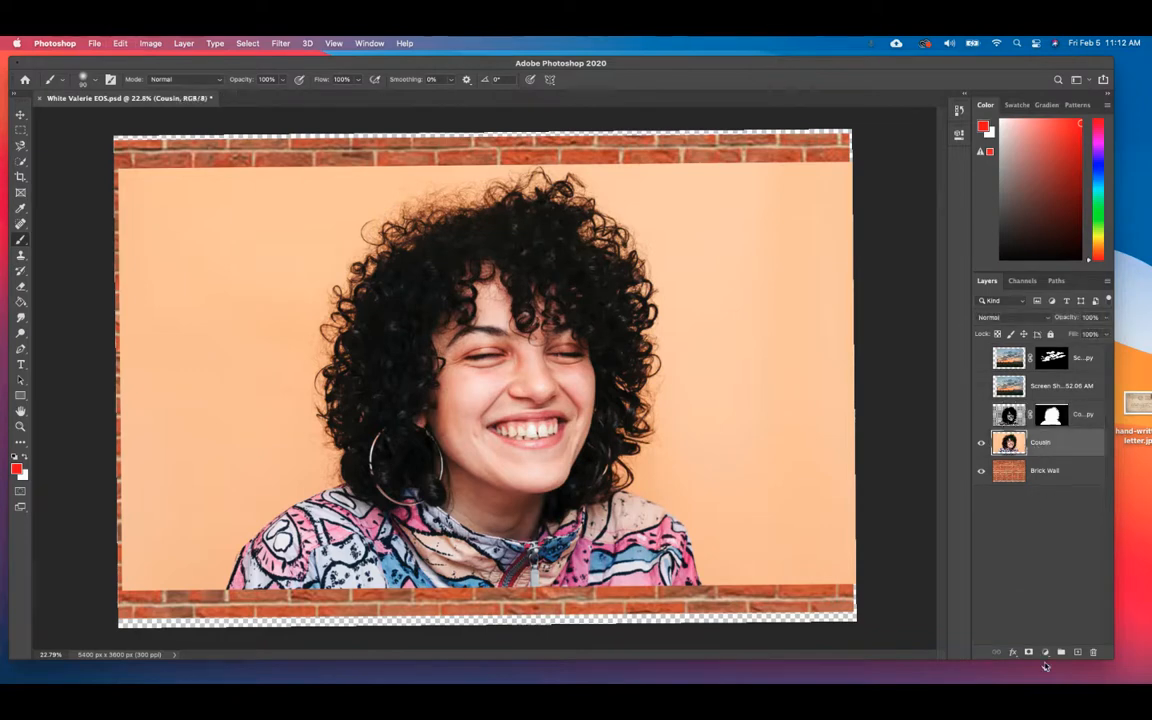
pyautogui.click(1045, 652)
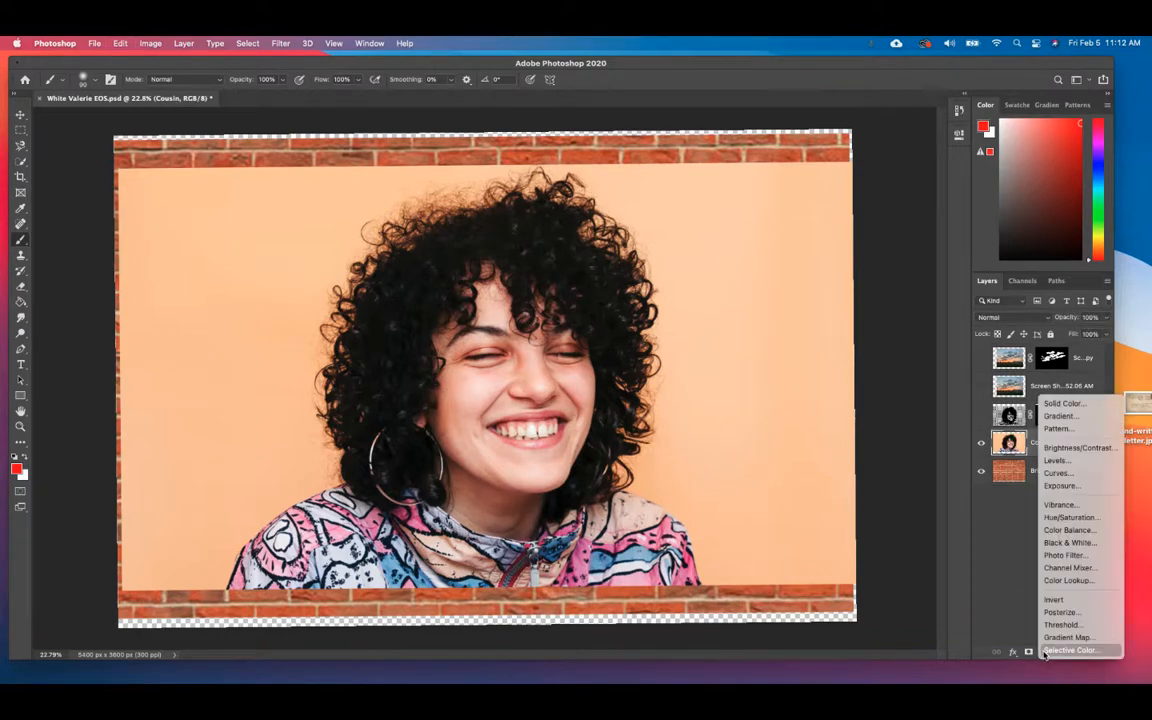
pyautogui.click(1056, 461)
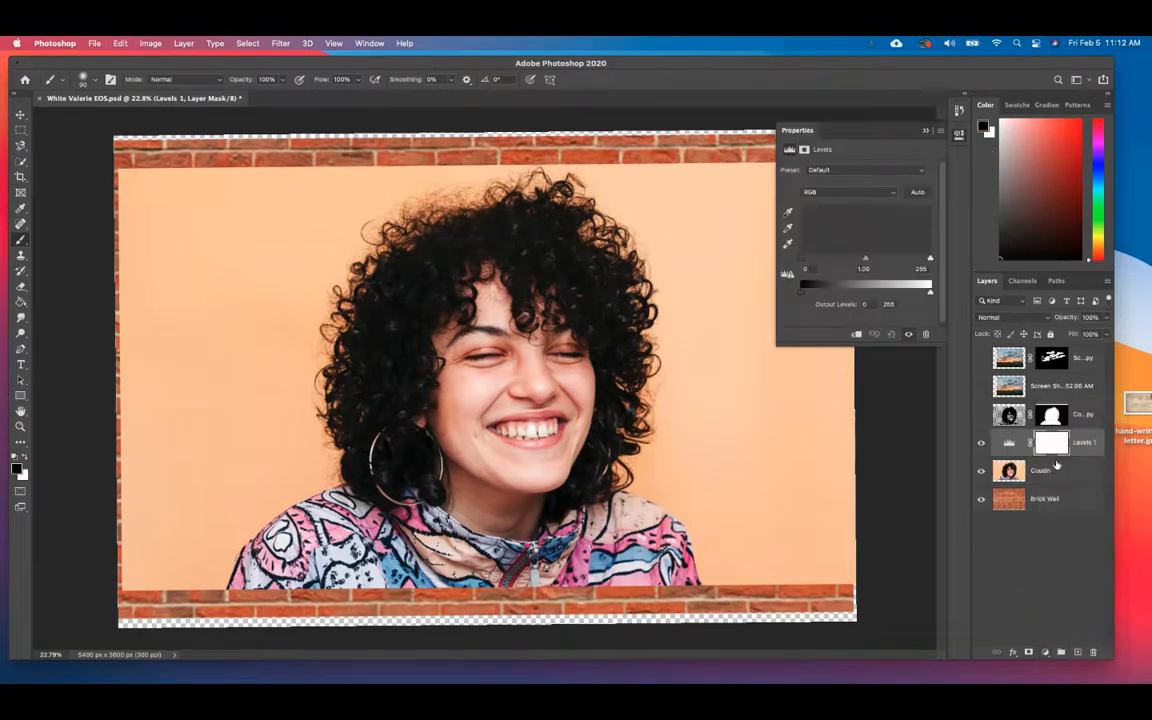
pyautogui.moveTo(865, 263)
pyautogui.mouseDown()
pyautogui.moveTo(890, 262)
pyautogui.moveTo(782, 260)
pyautogui.moveTo(866, 262)
pyautogui.mouseUp()
pyautogui.click(925, 130)
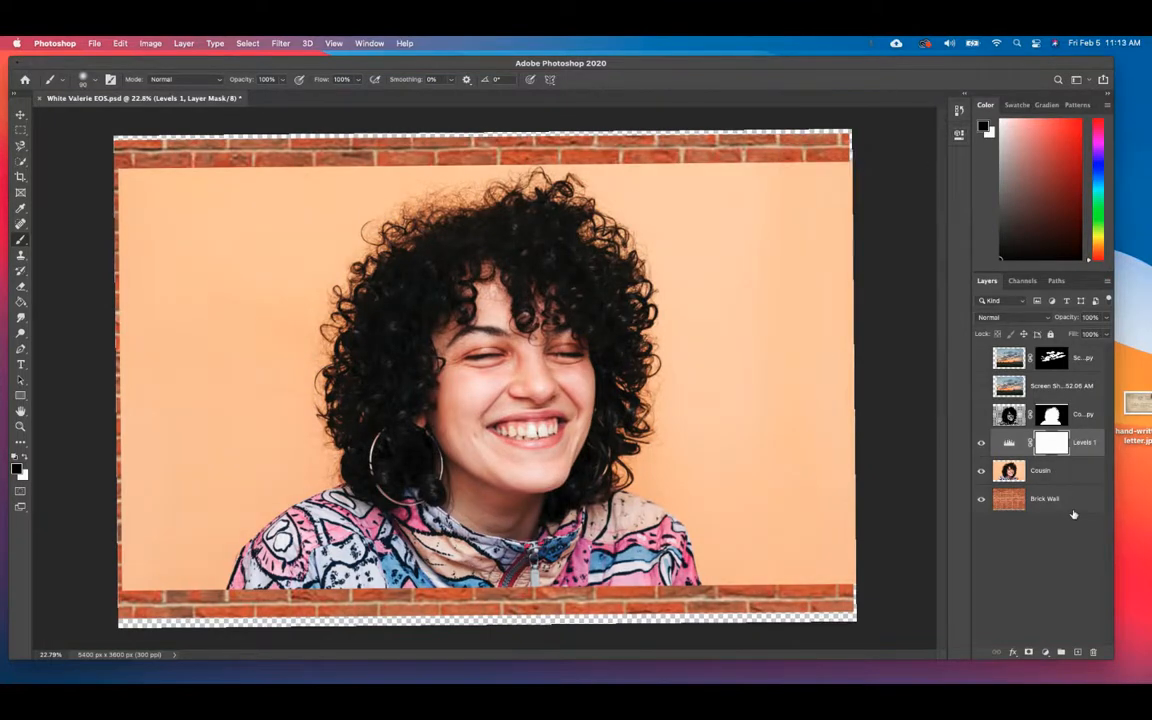
pyautogui.press('BackSpace')
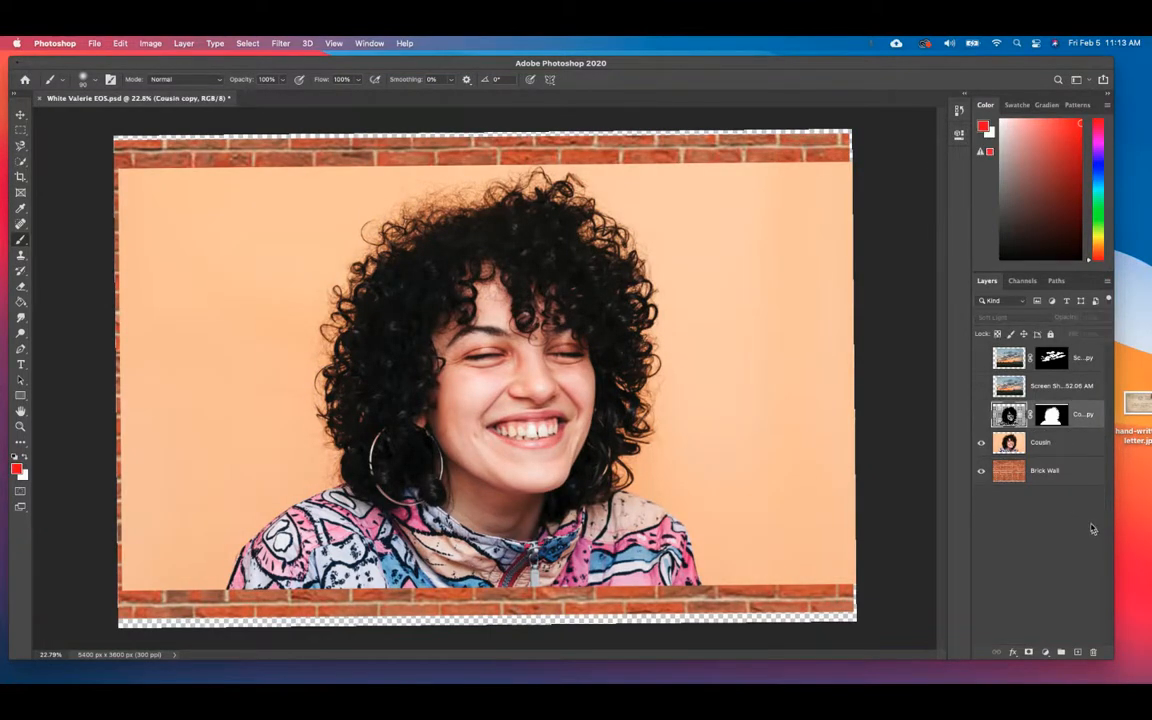
# Add a Color Balance adjustment layer above the Cousin layer with the midtones' Yellow–Blue value at -100
pyautogui.click(1054, 442)
pyautogui.click(1046, 652)
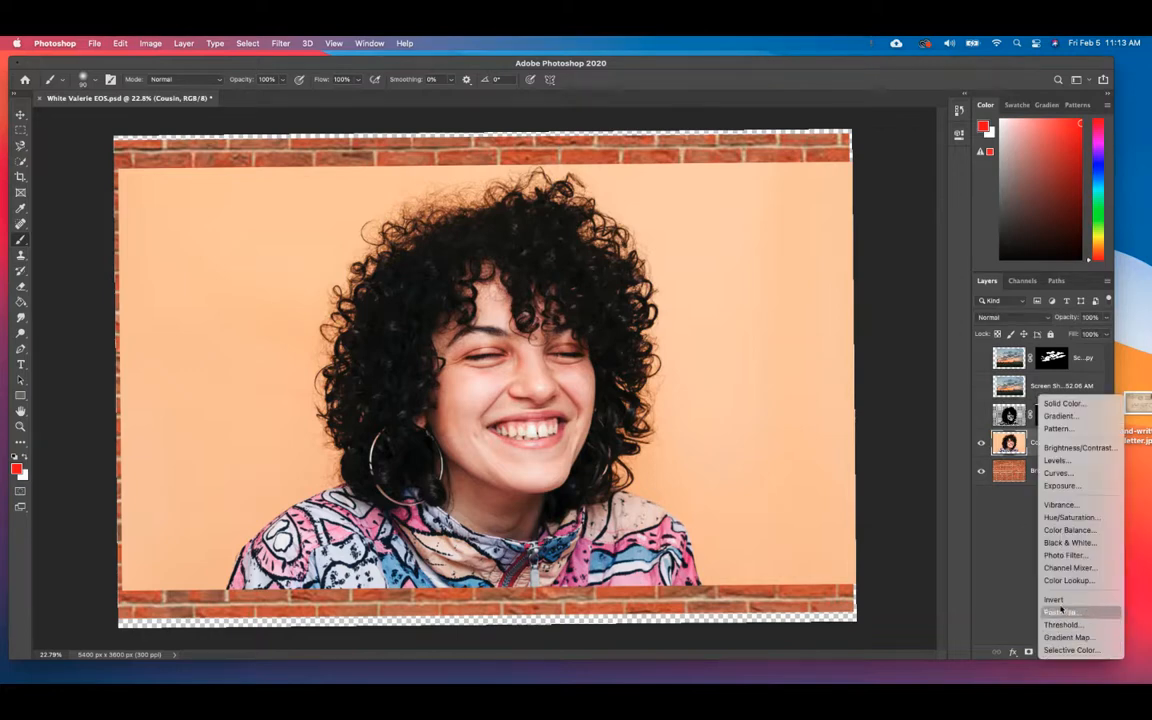
pyautogui.click(1067, 531)
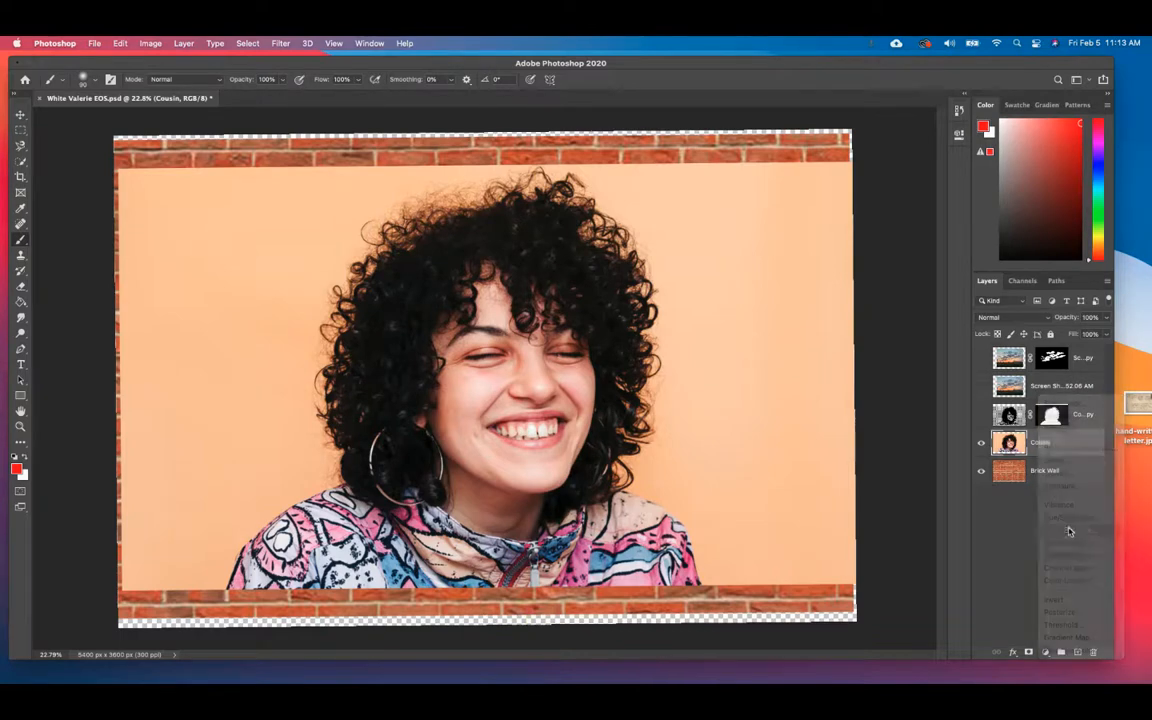
pyautogui.moveTo(840, 238); pyautogui.dragTo(900, 240)
pyautogui.moveTo(795, 239); pyautogui.dragTo(762, 238)
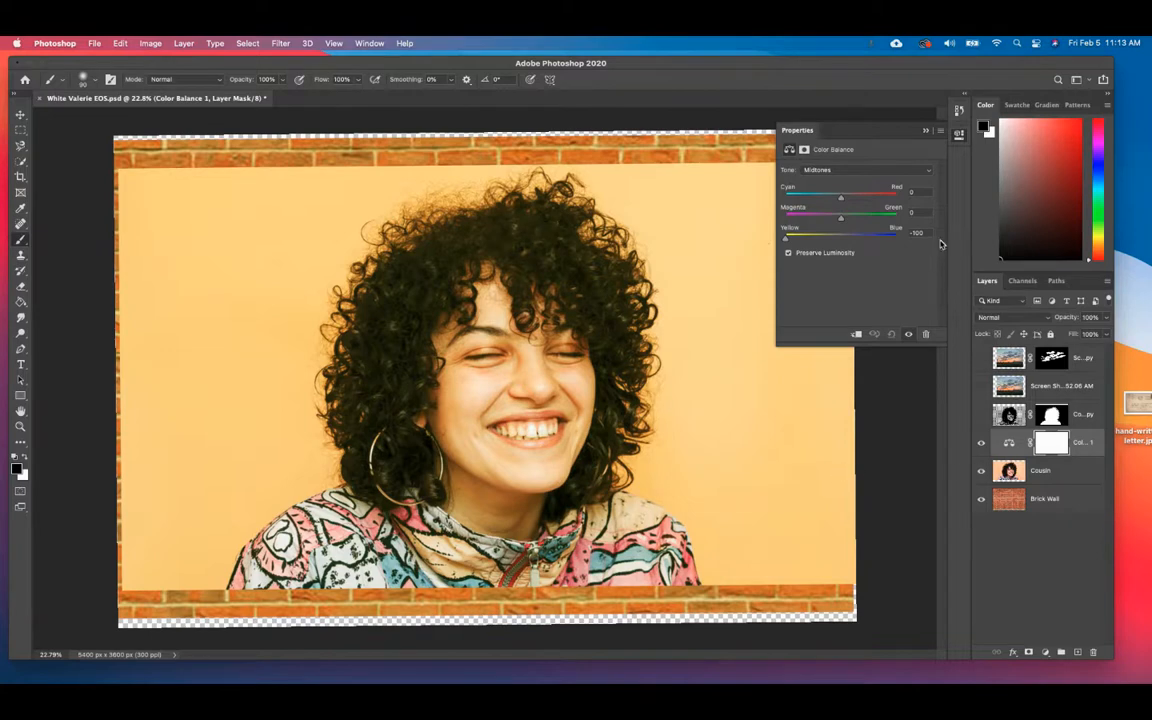
pyautogui.click(925, 131)
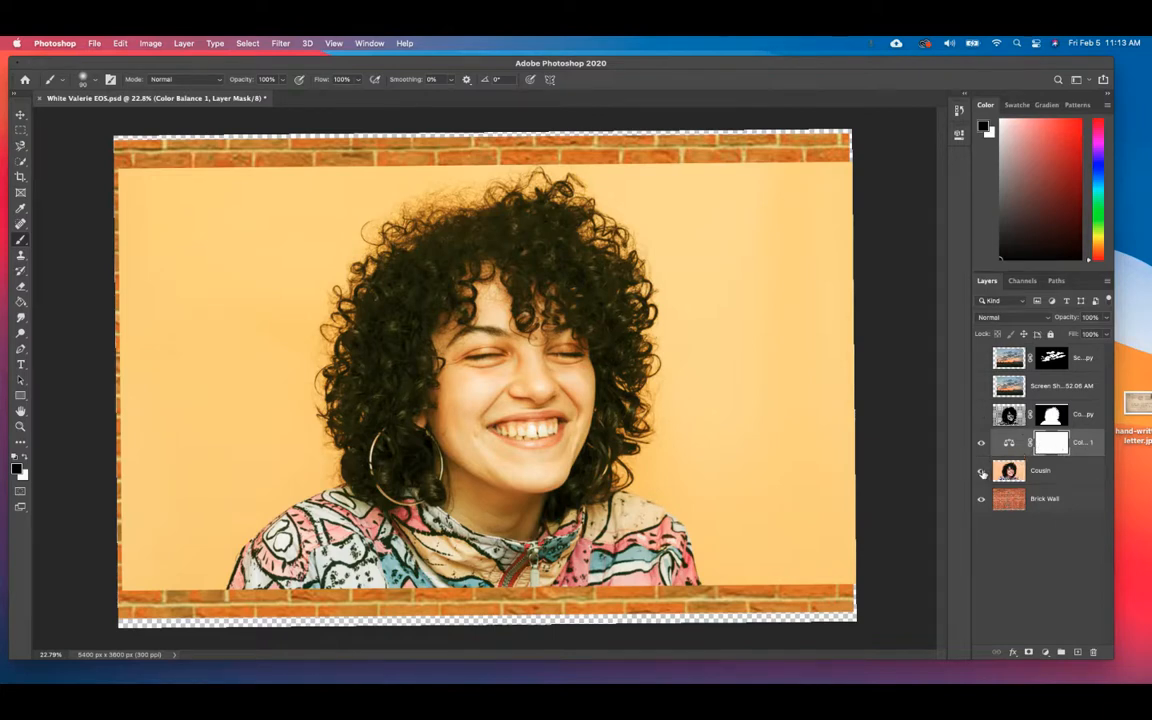
# Clip the Color Balance adjustment to the Cousin layer, toggling Cousin's visibility to compare the adjustment's effect on the brick wall
pyautogui.click(981, 472)
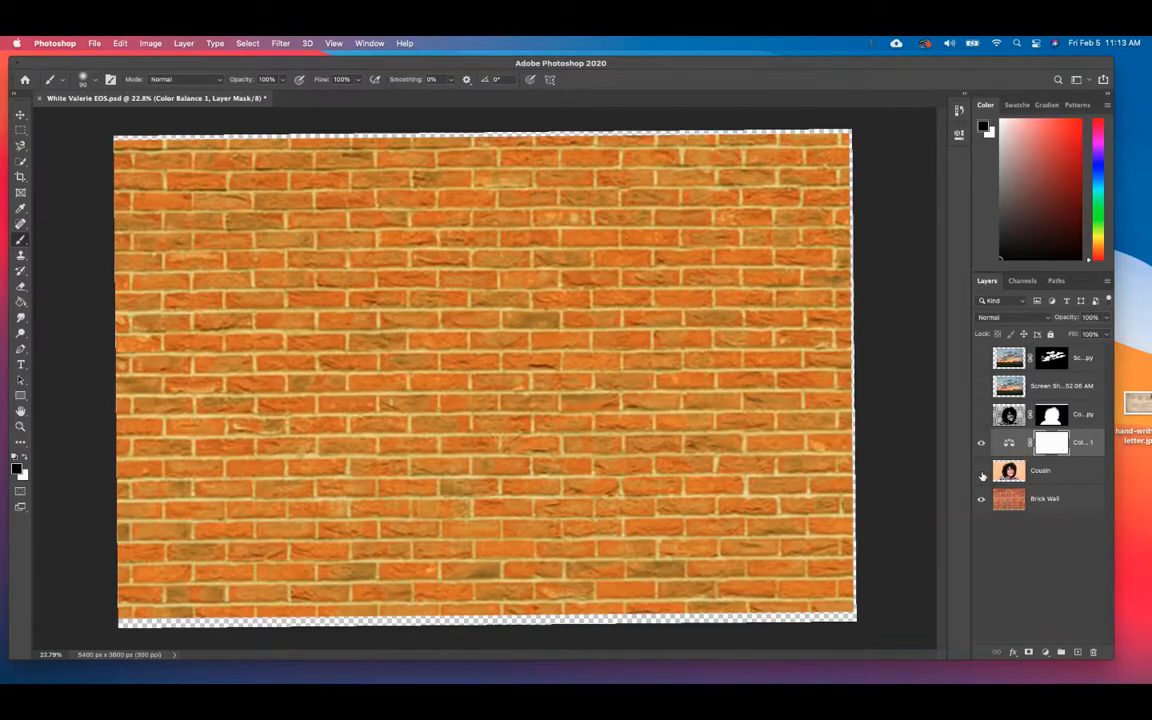
pyautogui.click(982, 473)
pyautogui.click(982, 473)
pyautogui.click(982, 474)
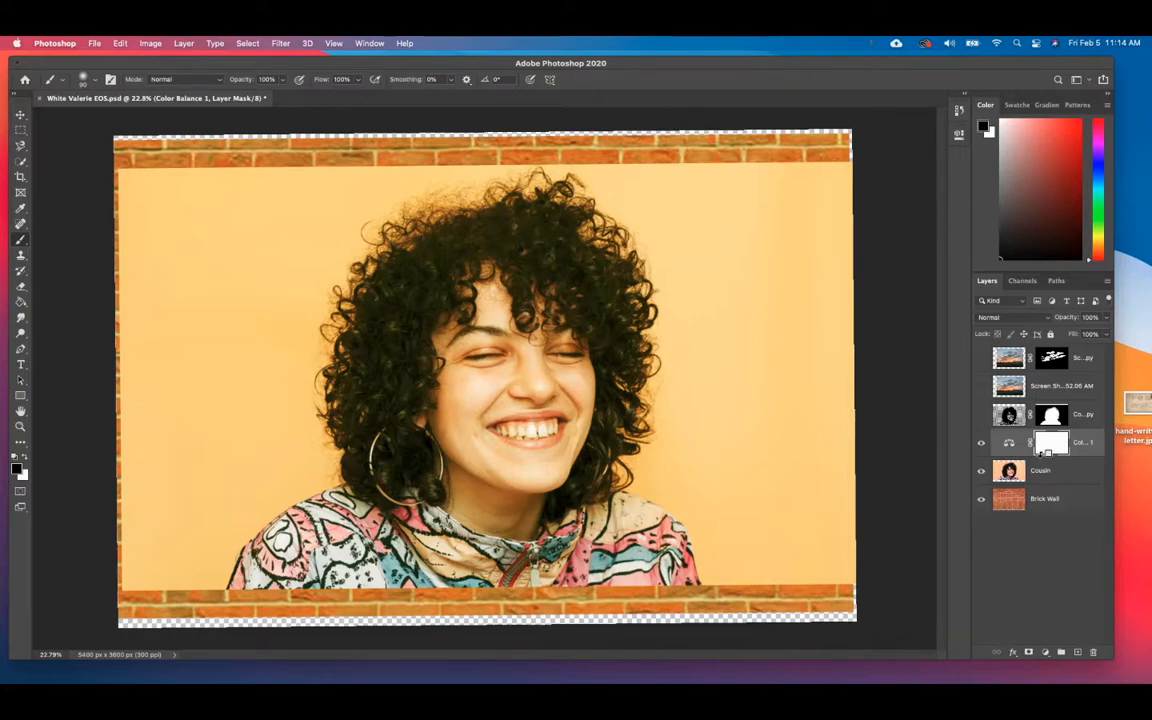
pyautogui.keyDown('alt'); pyautogui.click(1045, 453); pyautogui.keyUp('alt')
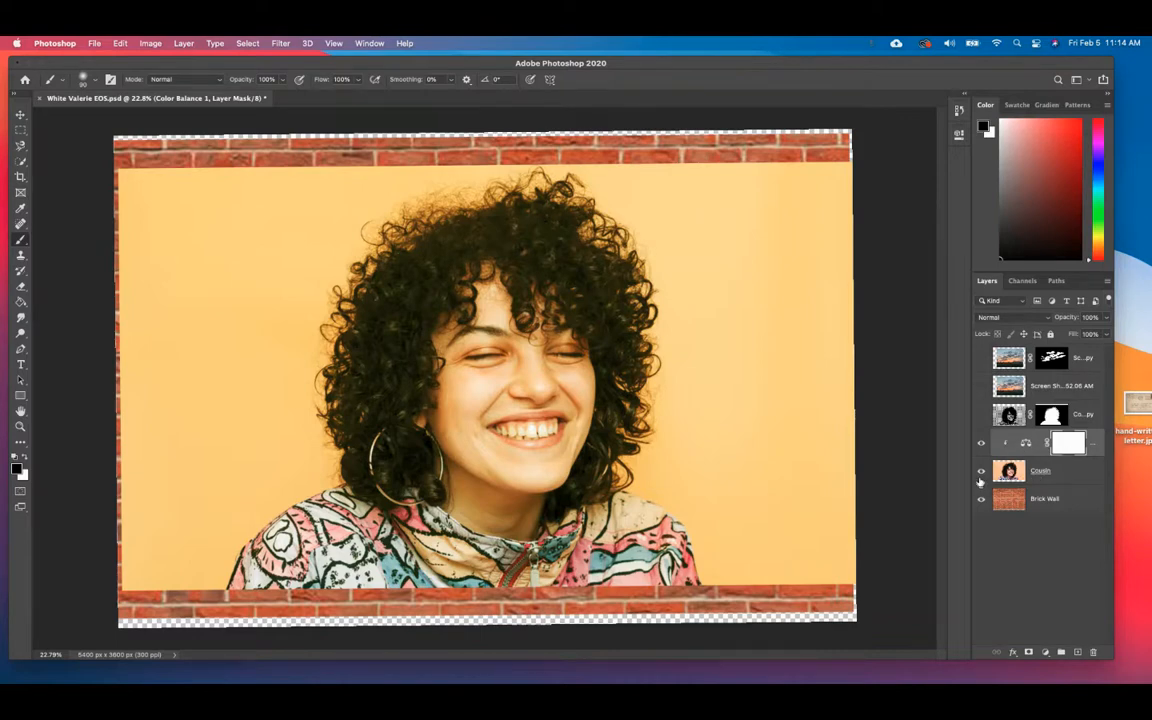
pyautogui.click(982, 472)
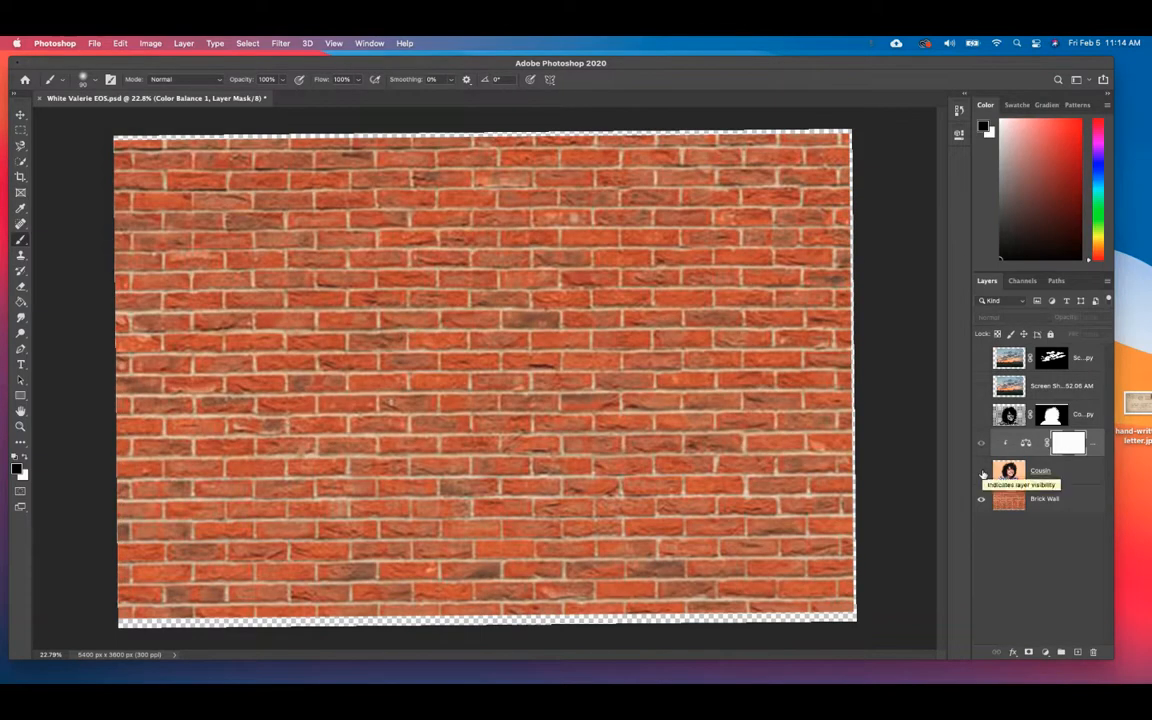
pyautogui.click(982, 472)
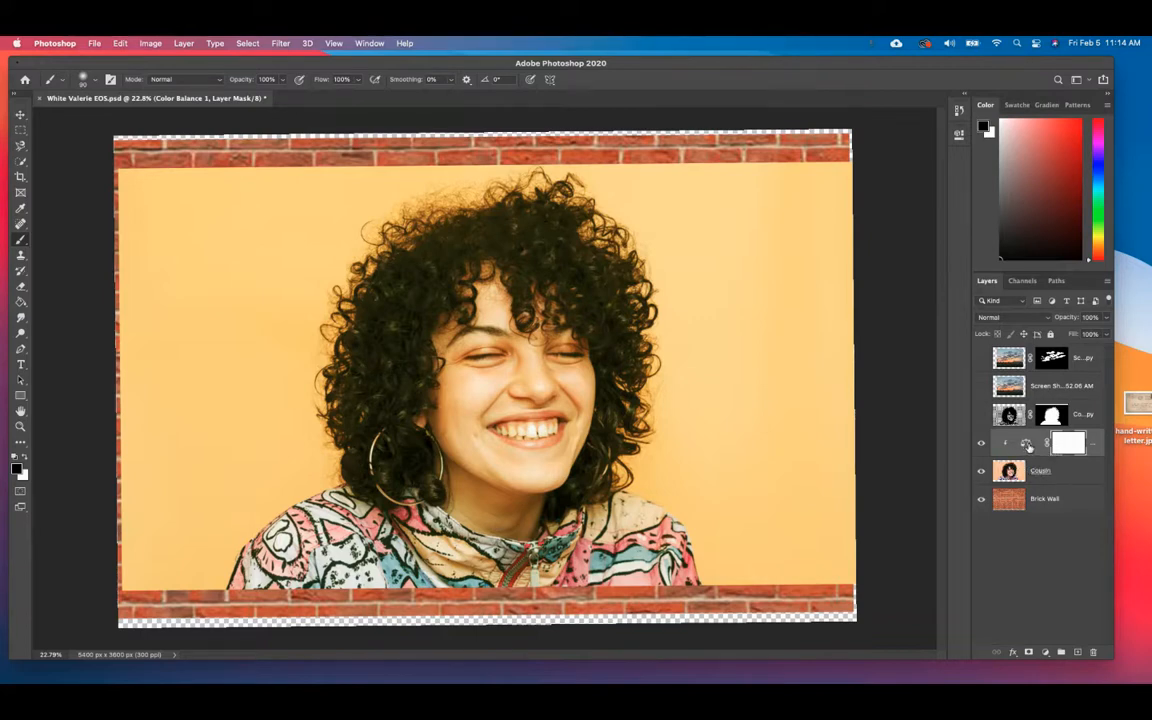
# Set the Color Balance midtones' Cyan–Red value to +95 and restore the adjustment's clipping to the Cousin layer
pyautogui.doubleClick(1028, 446)
pyautogui.moveTo(872, 197)
pyautogui.mouseDown()
pyautogui.moveTo(882, 197)
pyautogui.moveTo(764, 194)
pyautogui.moveTo(891, 203)
pyautogui.mouseUp()
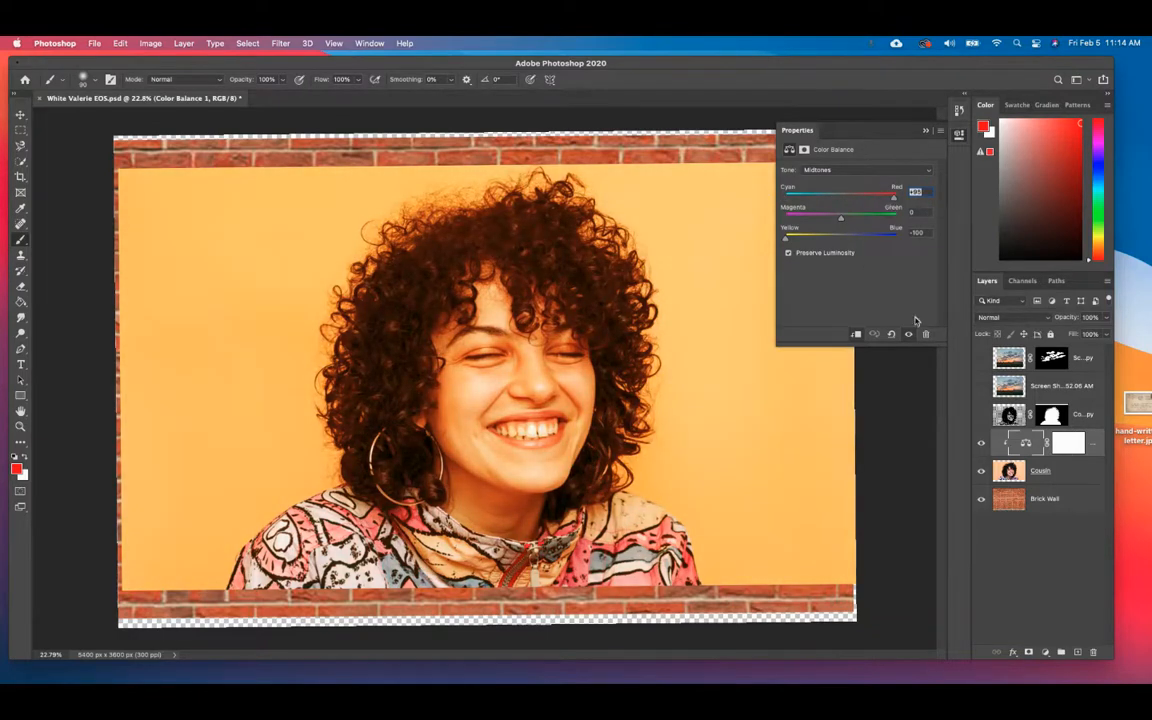
pyautogui.click(1061, 567)
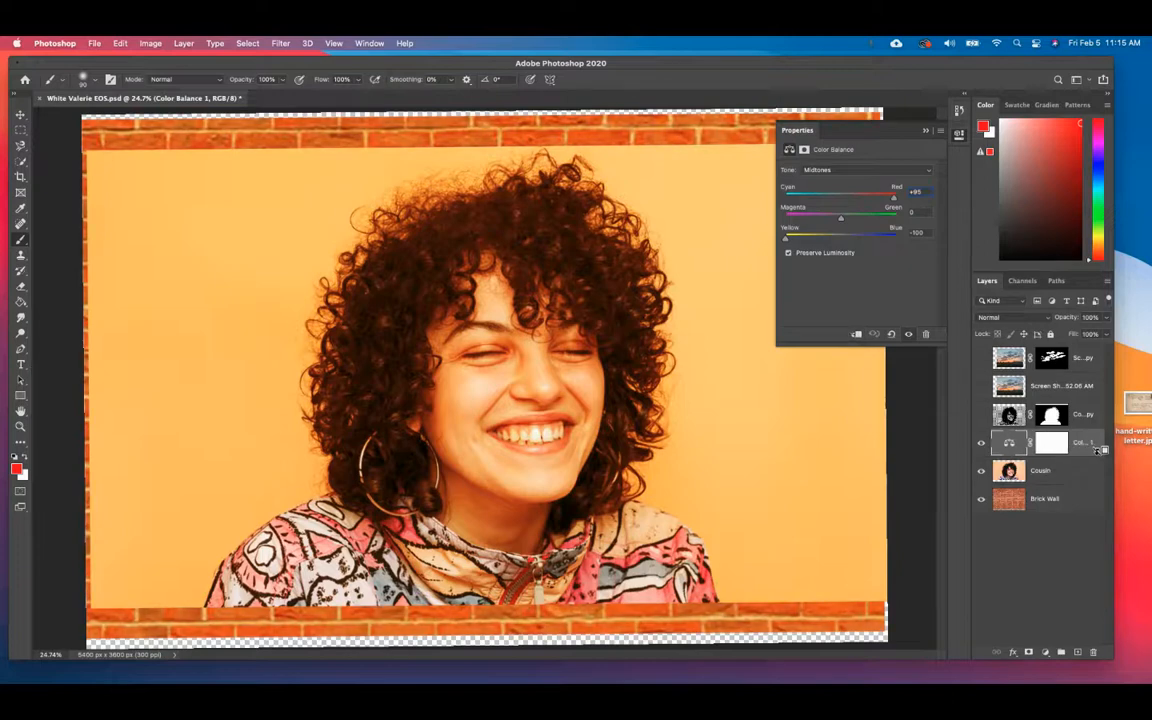
pyautogui.keyDown('alt'); pyautogui.click(1098, 456); pyautogui.keyUp('alt')
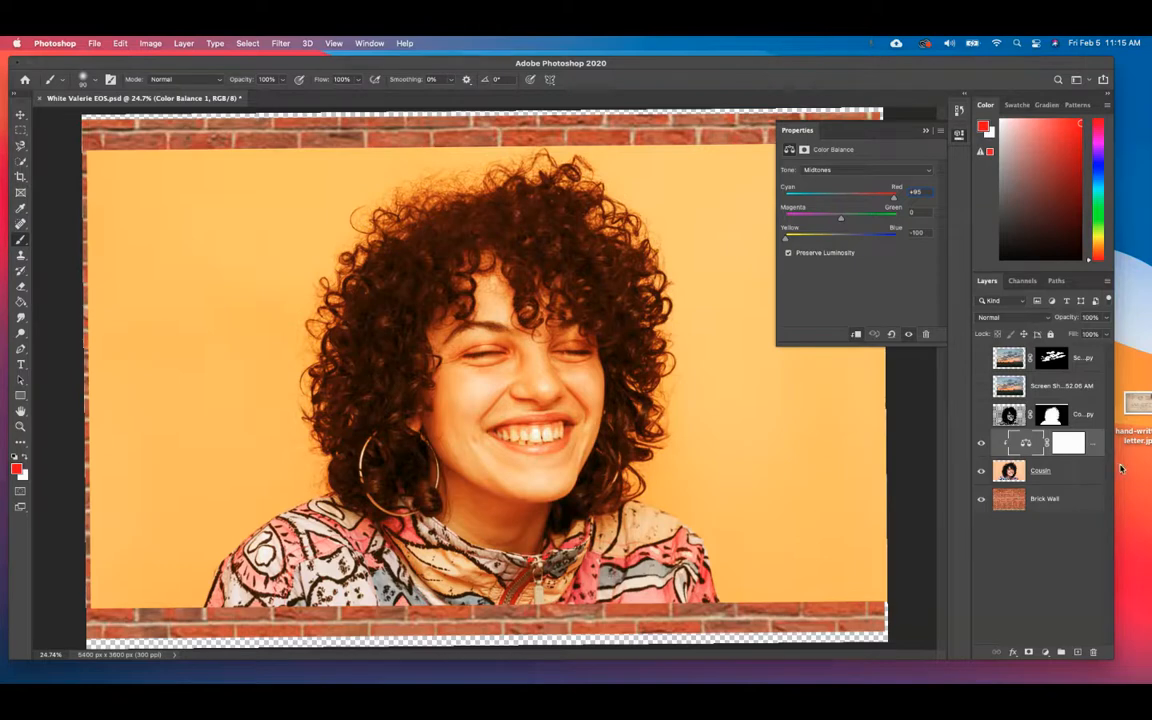
# Delete the Color Balance adjustment's layer mask and remove the whole adjustment layer above Cousin
pyautogui.moveTo(1069, 444); pyautogui.dragTo(1093, 651)
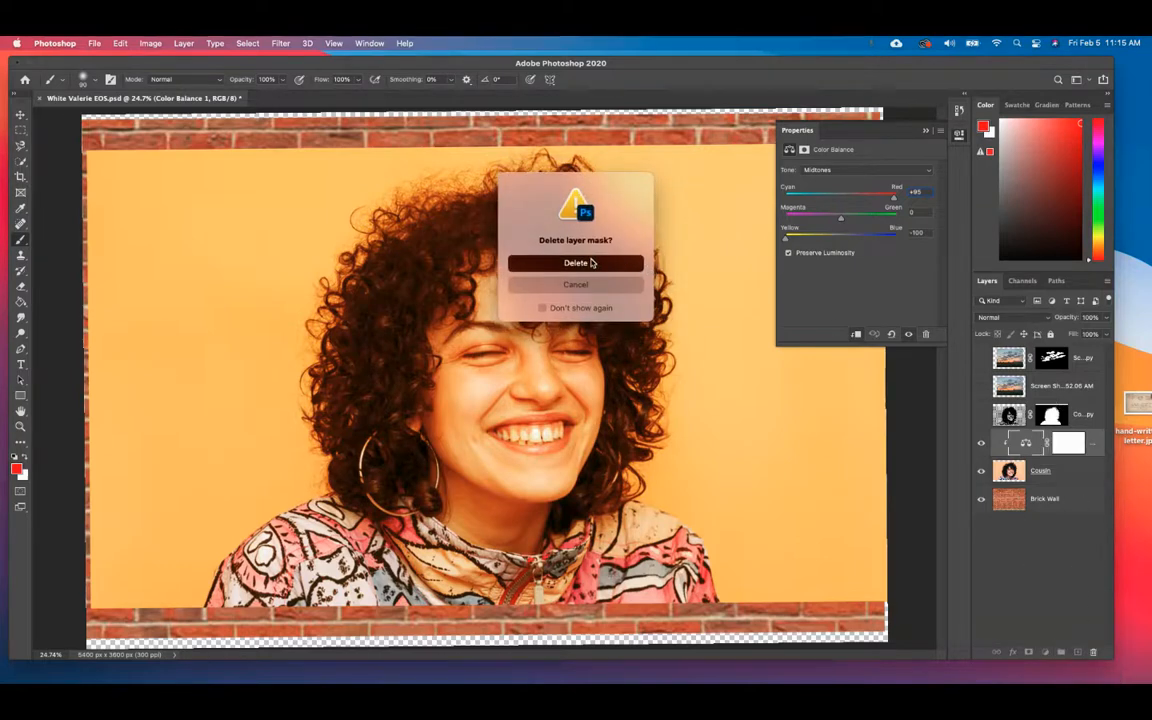
pyautogui.click(590, 263)
pyautogui.moveTo(1075, 445); pyautogui.dragTo(1092, 652)
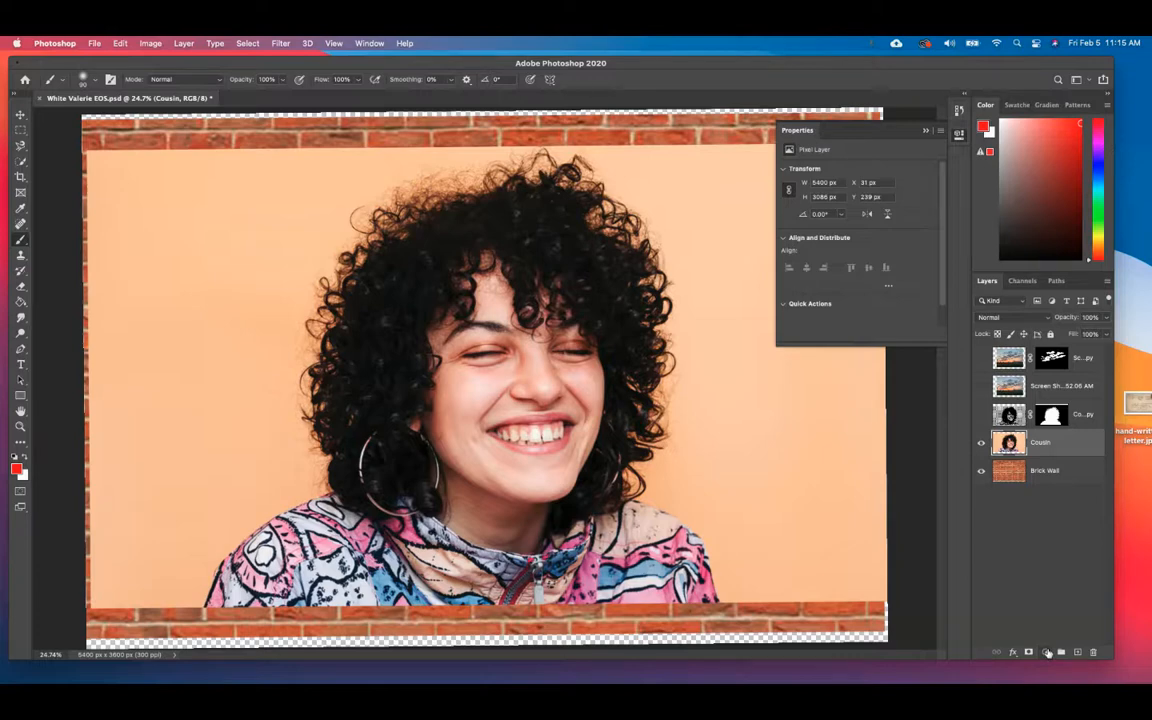
# Compare the sunset screenshot layer with its masked cloud copy, show the full sunset layer and delete the masked copy
pyautogui.click(1015, 365)
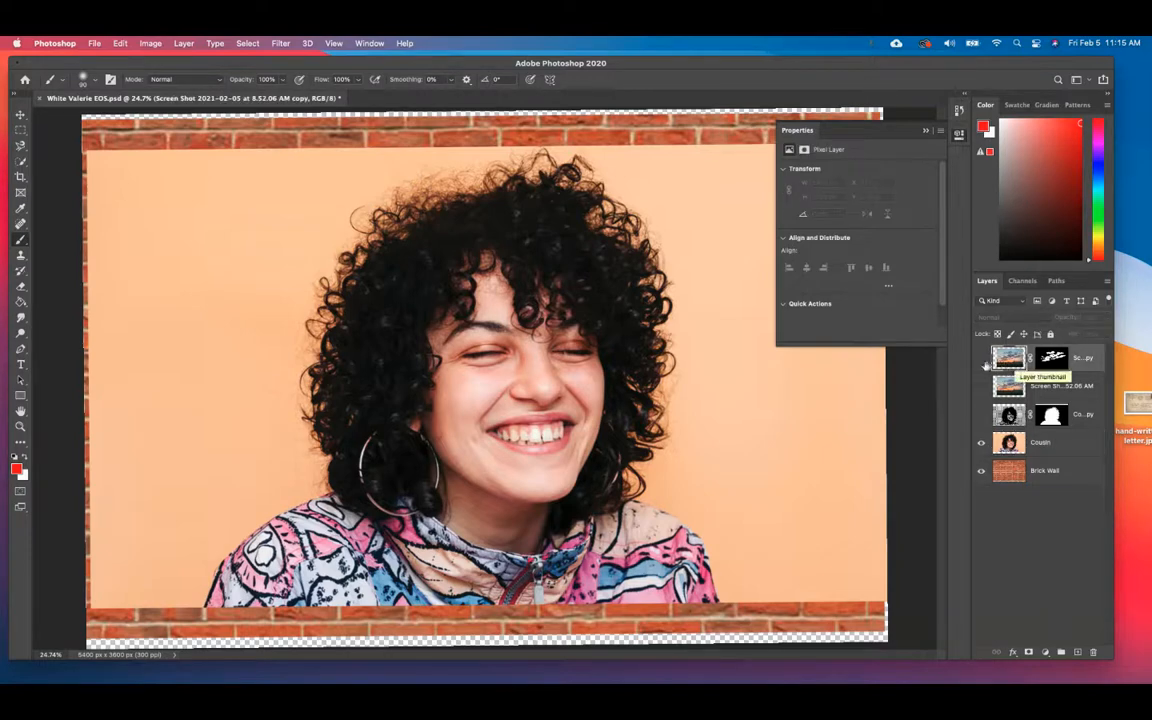
pyautogui.click(981, 391)
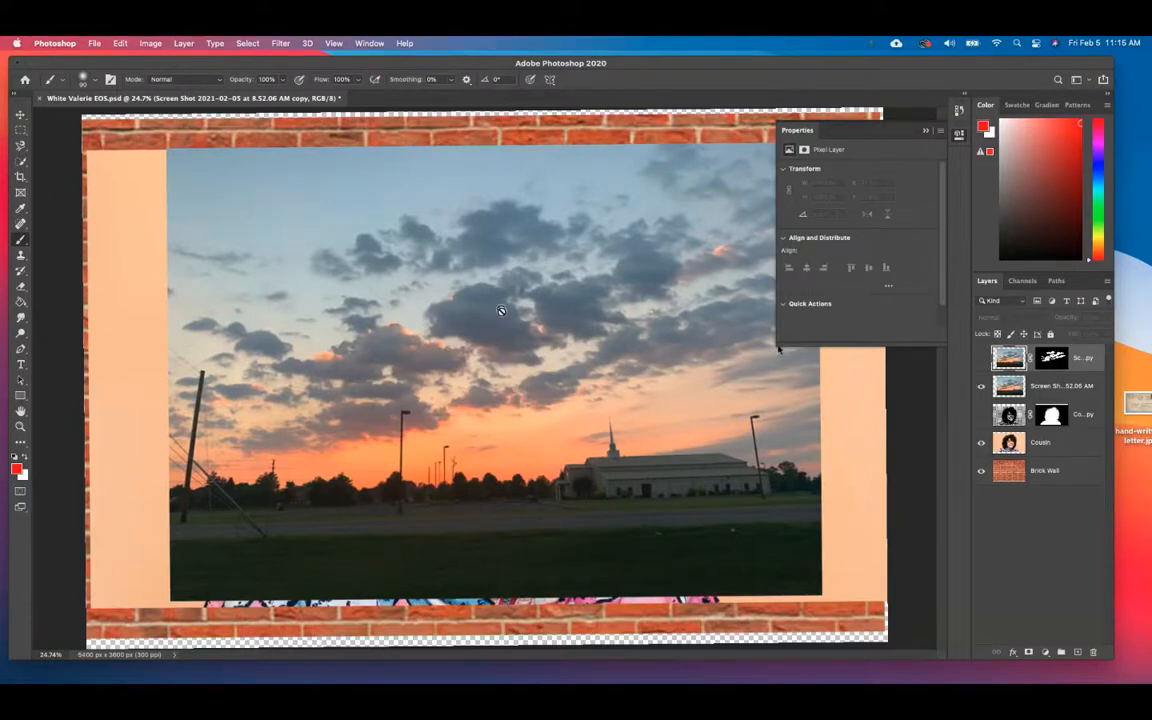
pyautogui.click(677, 476)
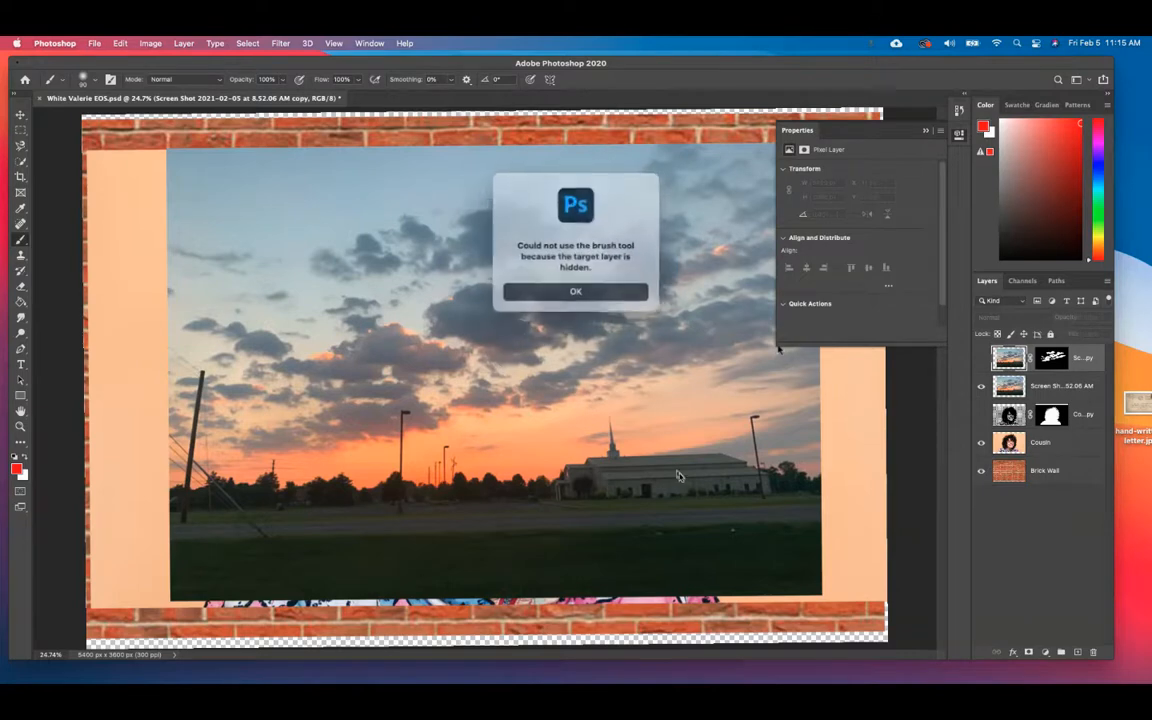
pyautogui.click(568, 293)
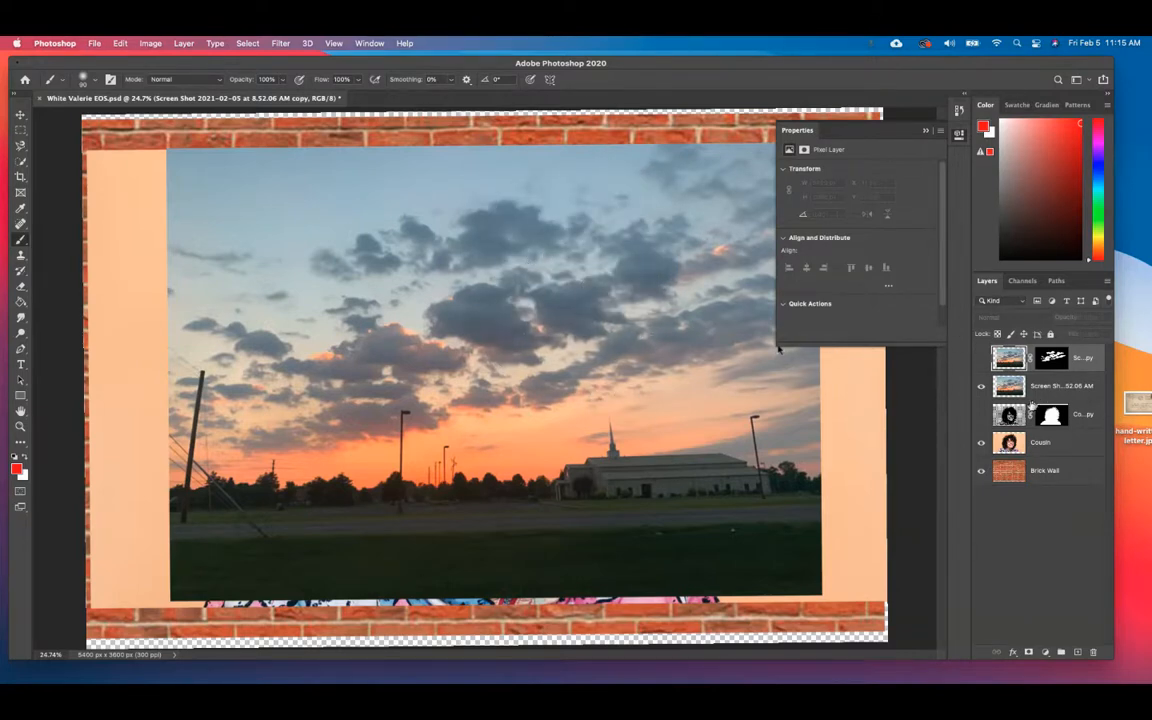
pyautogui.click(983, 387)
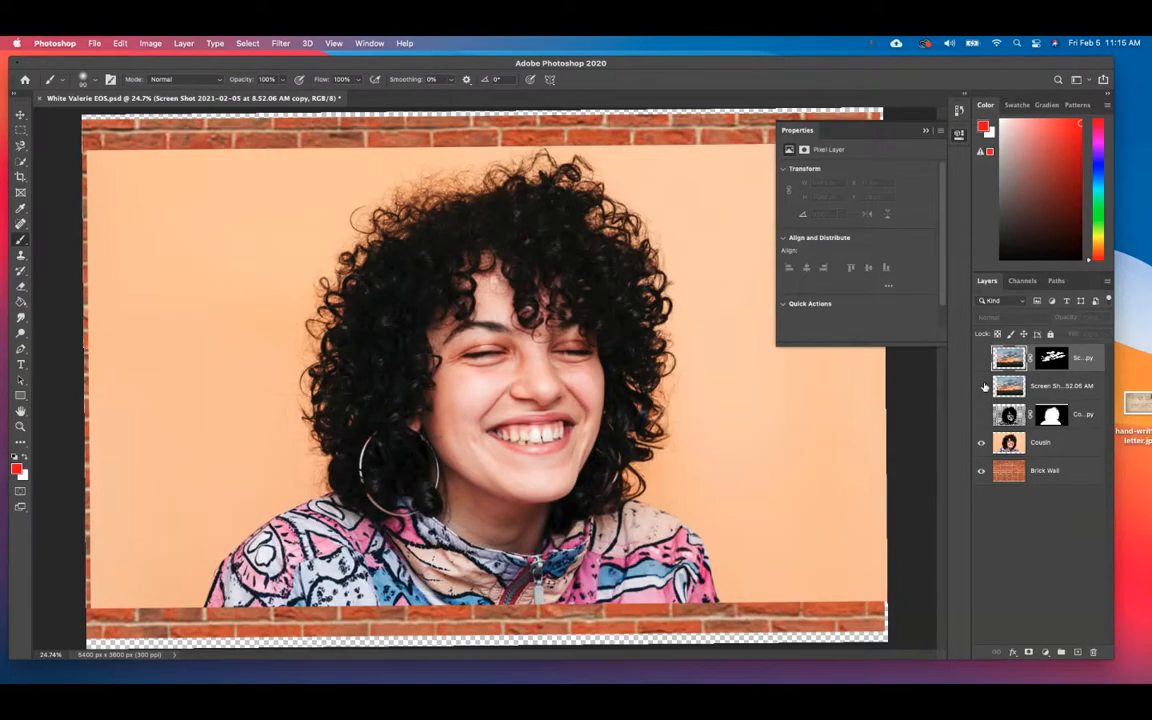
pyautogui.click(981, 362)
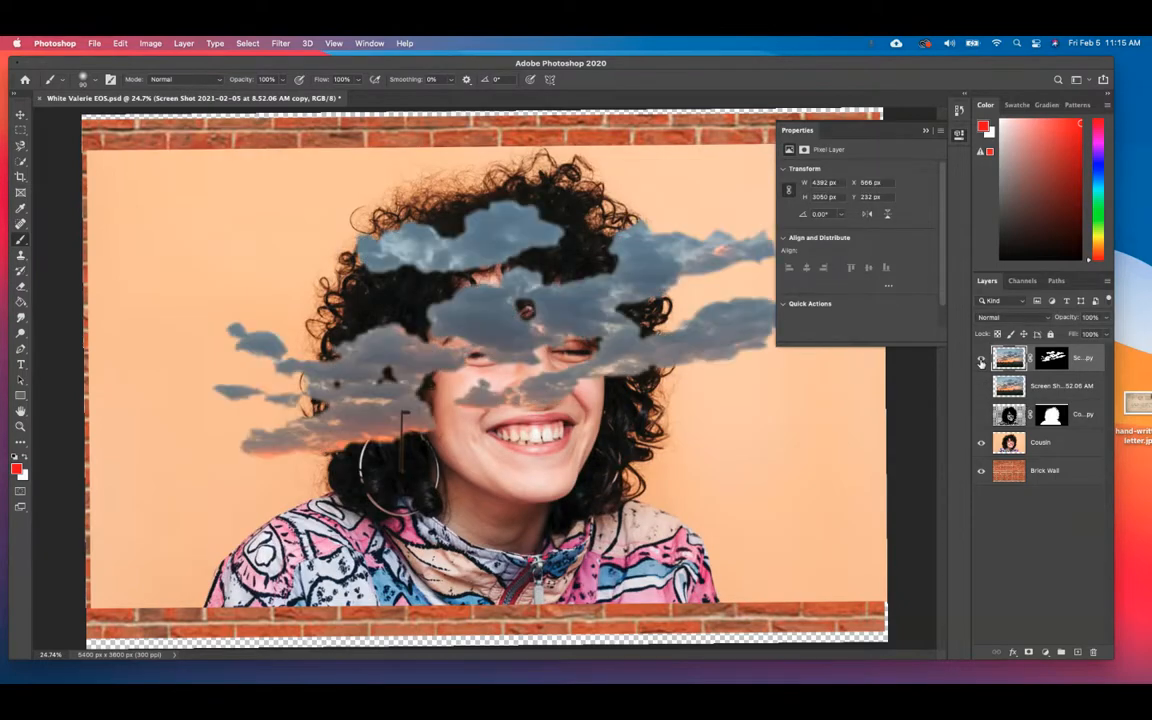
pyautogui.click(981, 362)
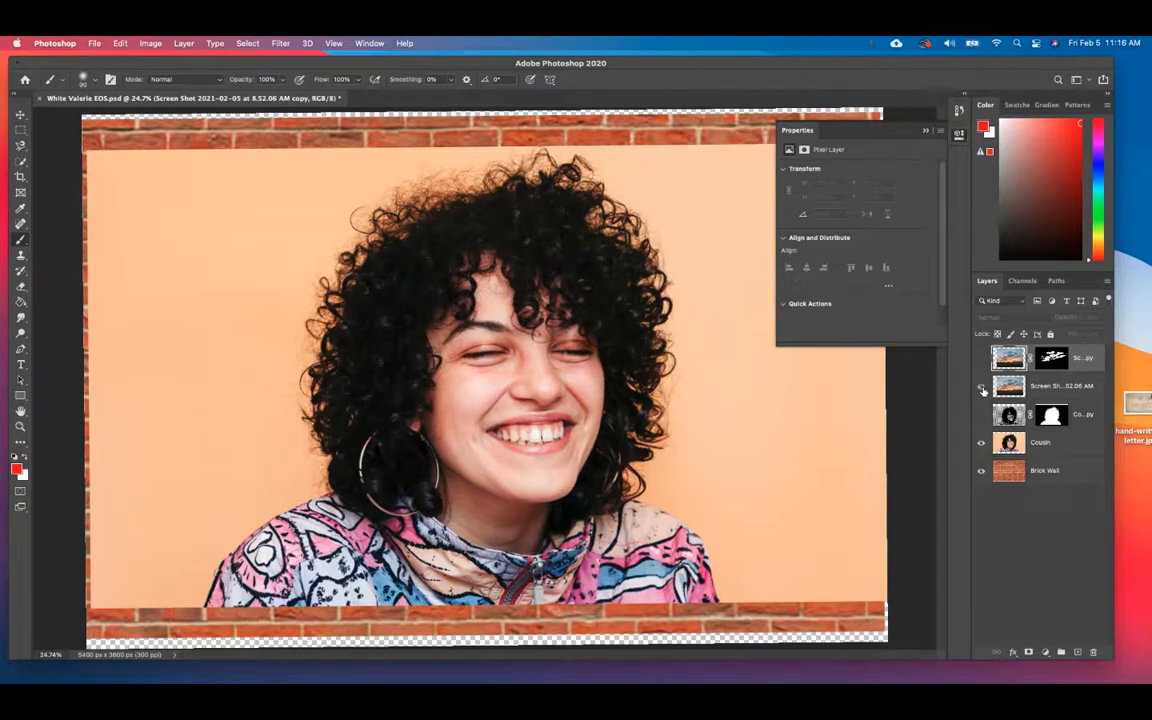
pyautogui.click(981, 387)
pyautogui.moveTo(1084, 365); pyautogui.dragTo(1093, 652)
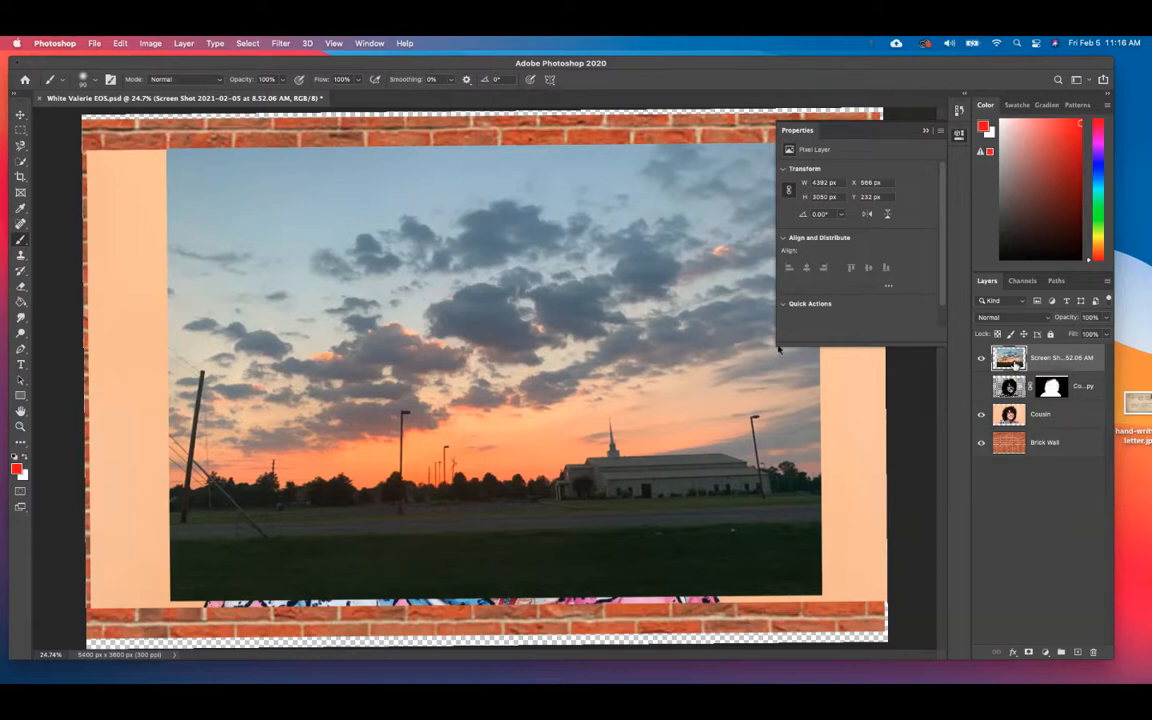
# Add a Levels adjustment clipped to the sunset screenshot layer, with input black at 164 and input white at 169
pyautogui.click(1045, 652)
pyautogui.click(1088, 460)
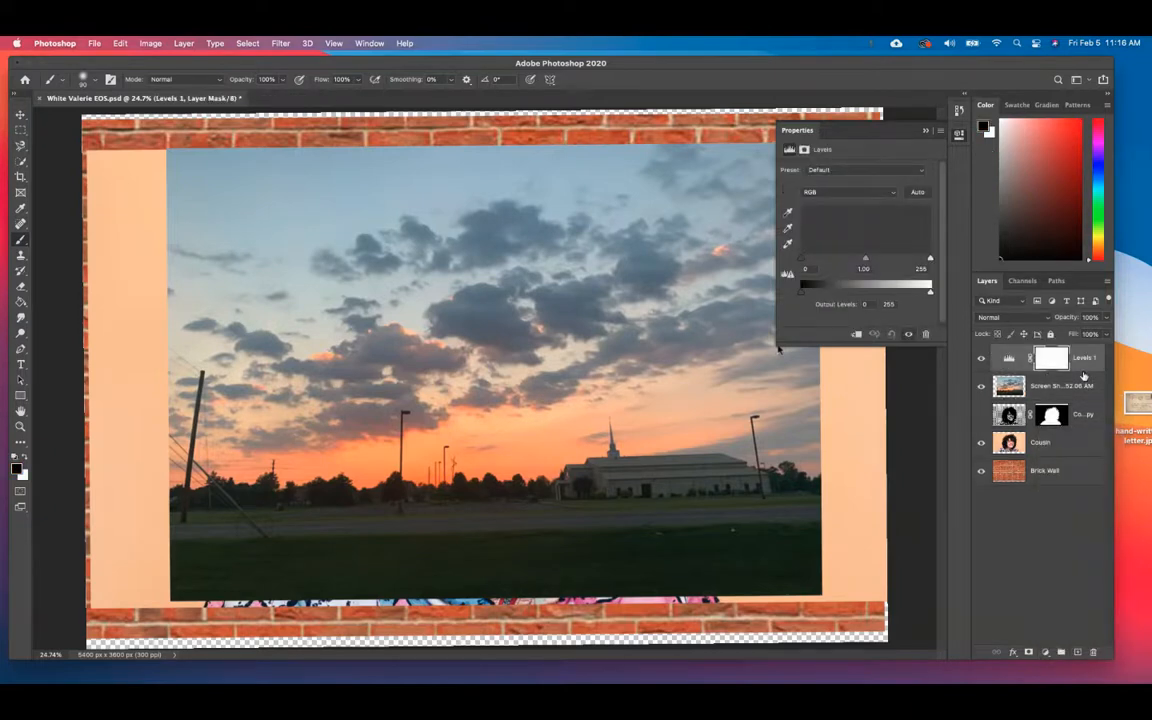
pyautogui.keyDown('alt'); pyautogui.click(1085, 371); pyautogui.keyUp('alt')
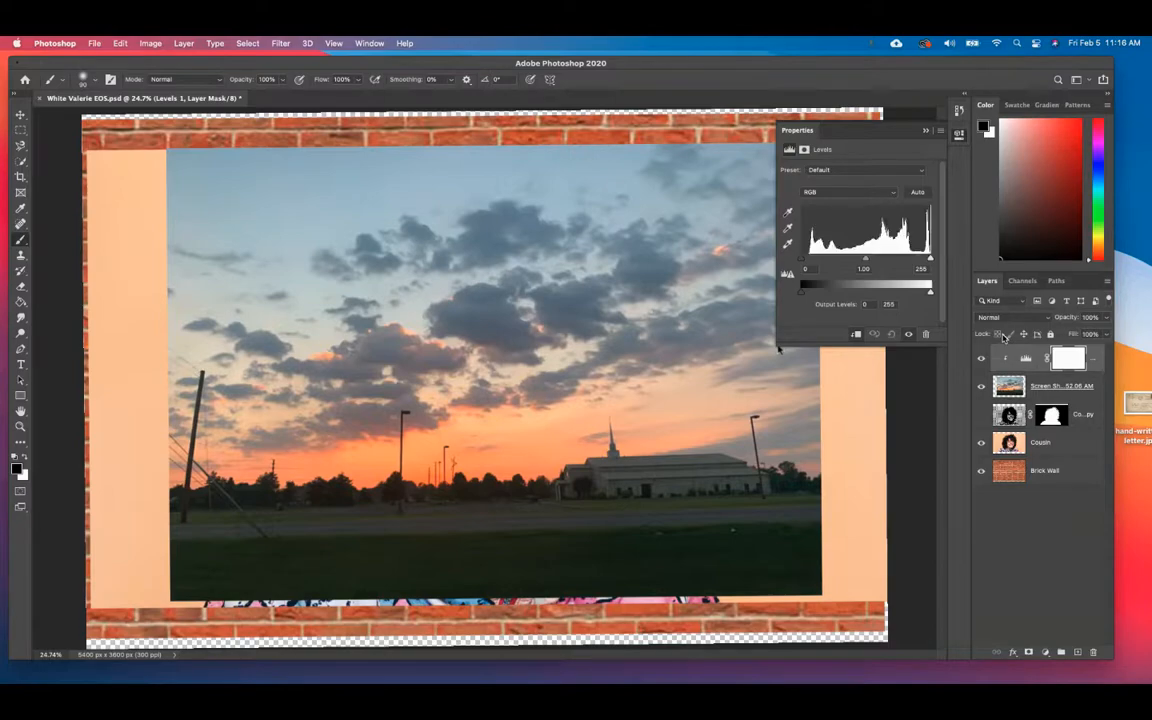
pyautogui.moveTo(806, 259); pyautogui.dragTo(885, 262)
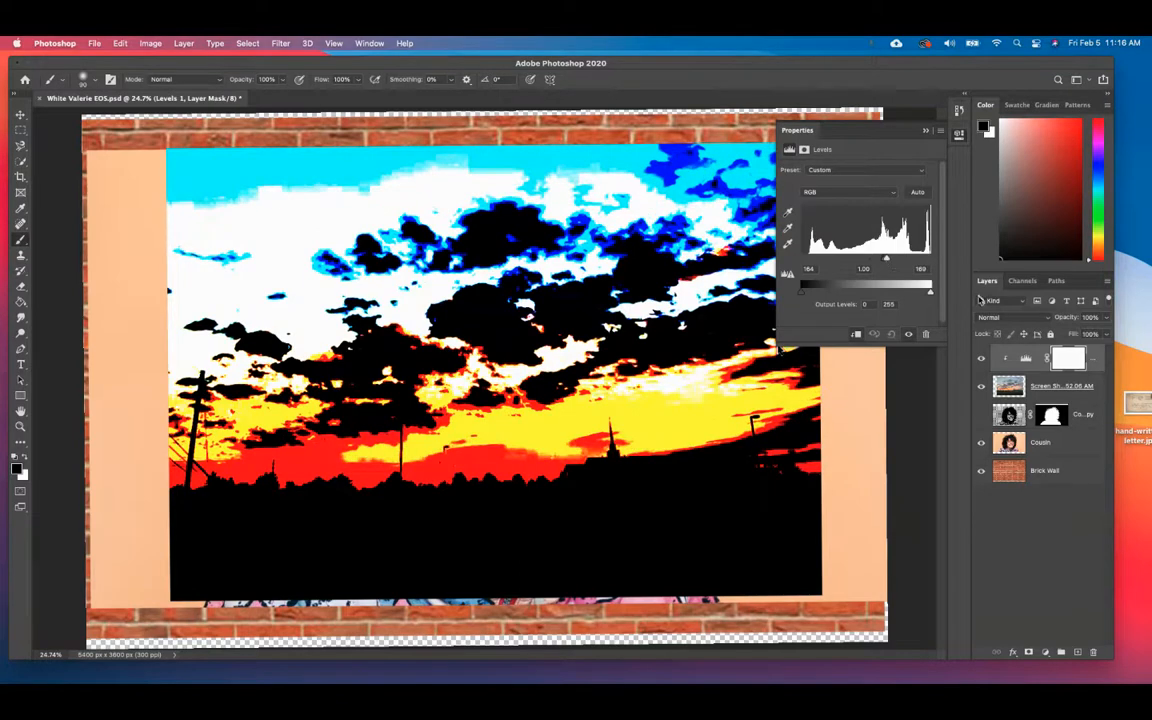
pyautogui.click(927, 131)
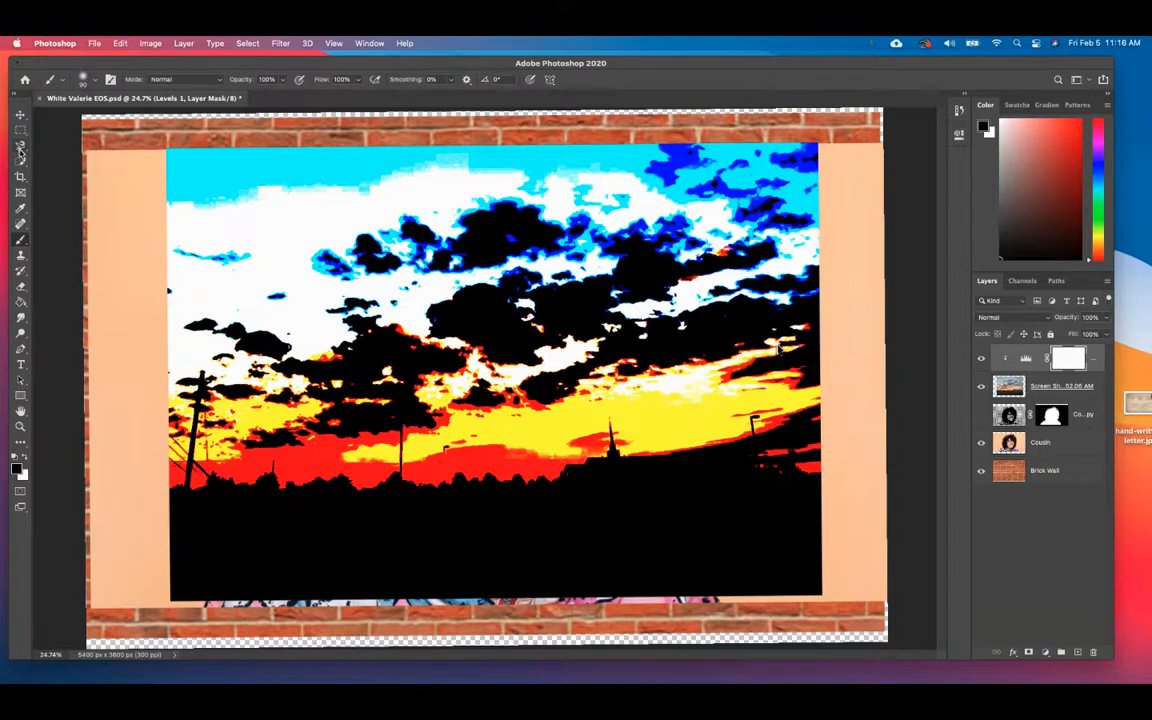
# Select the dark clouds in the sunset sky with a reduced Quick Selection brush, subtracting unwanted areas
pyautogui.click(20, 161)
pyautogui.click(83, 170)
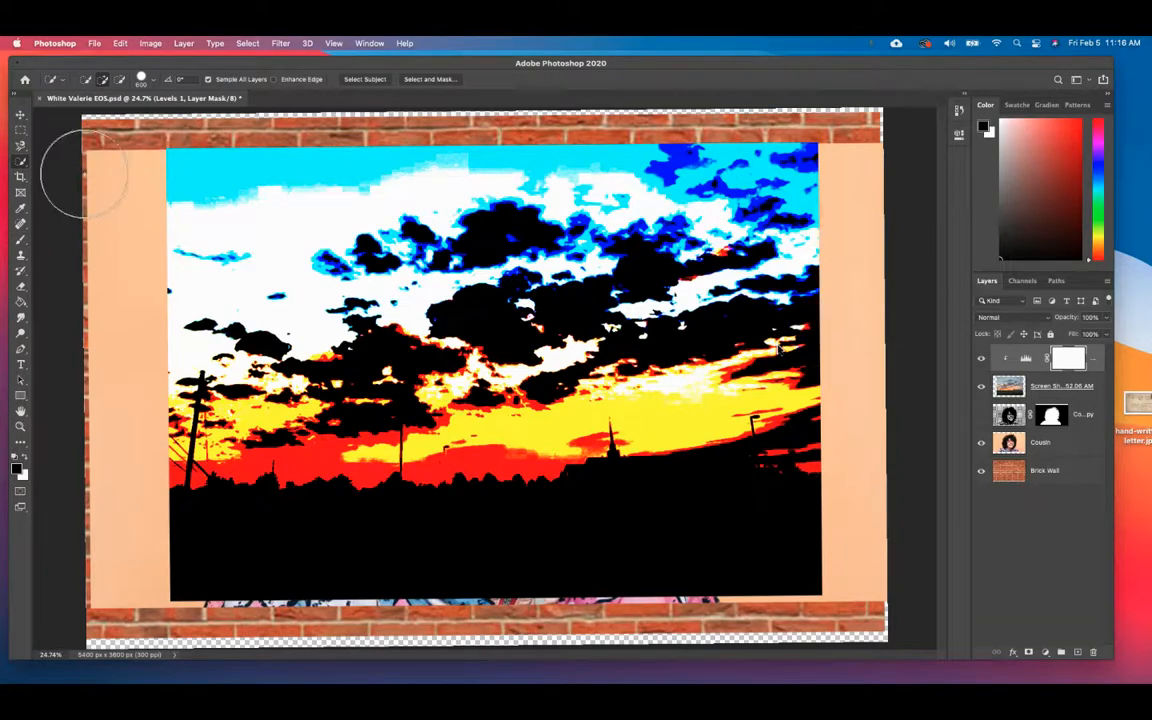
pyautogui.press('[')
pyautogui.press('[')
pyautogui.press('[')
pyautogui.press('[')
pyautogui.press('[')
pyautogui.press('[')
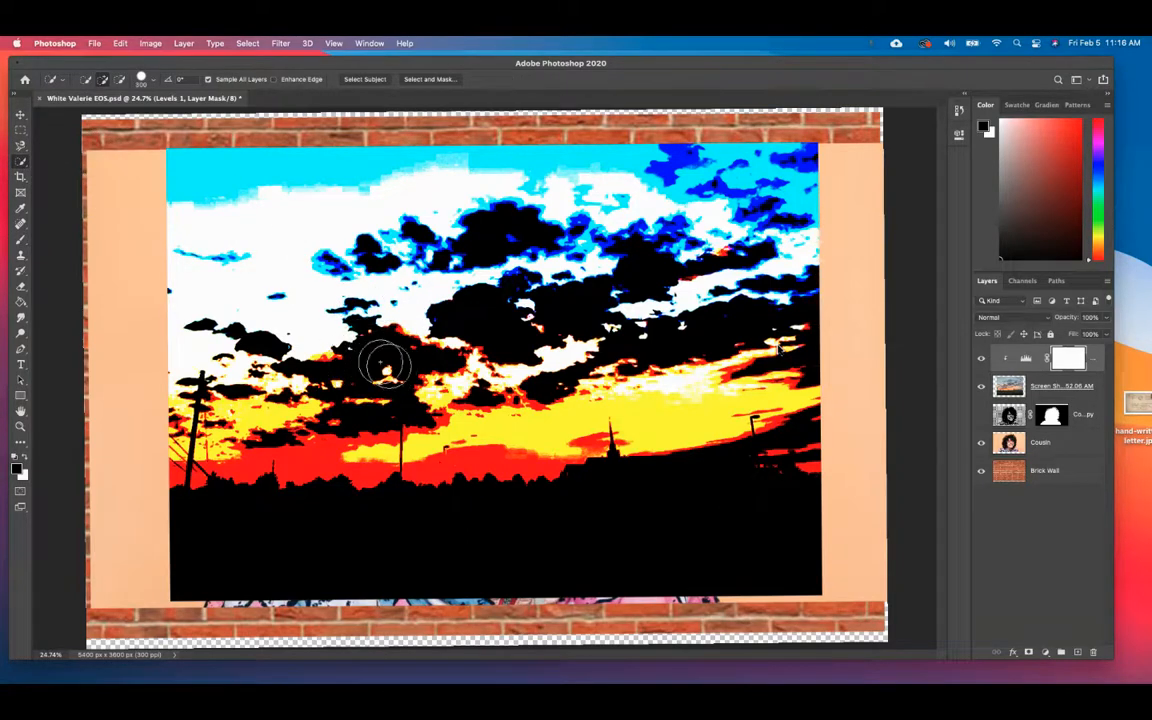
pyautogui.click(376, 352)
pyautogui.moveTo(376, 352)
pyautogui.mouseDown()
pyautogui.moveTo(380, 312)
pyautogui.moveTo(476, 321)
pyautogui.moveTo(586, 309)
pyautogui.moveTo(646, 283)
pyautogui.moveTo(457, 212)
pyautogui.moveTo(387, 222)
pyautogui.moveTo(423, 232)
pyautogui.moveTo(380, 212)
pyautogui.moveTo(308, 241)
pyautogui.moveTo(335, 265)
pyautogui.mouseUp()
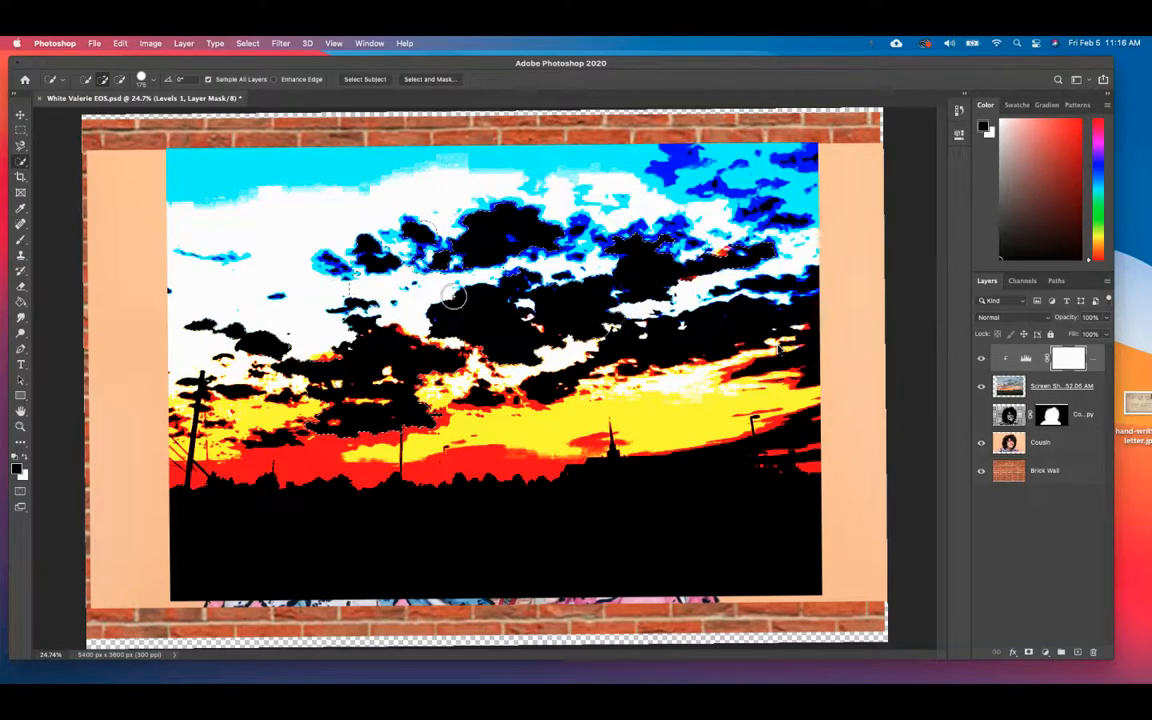
pyautogui.press('alt')
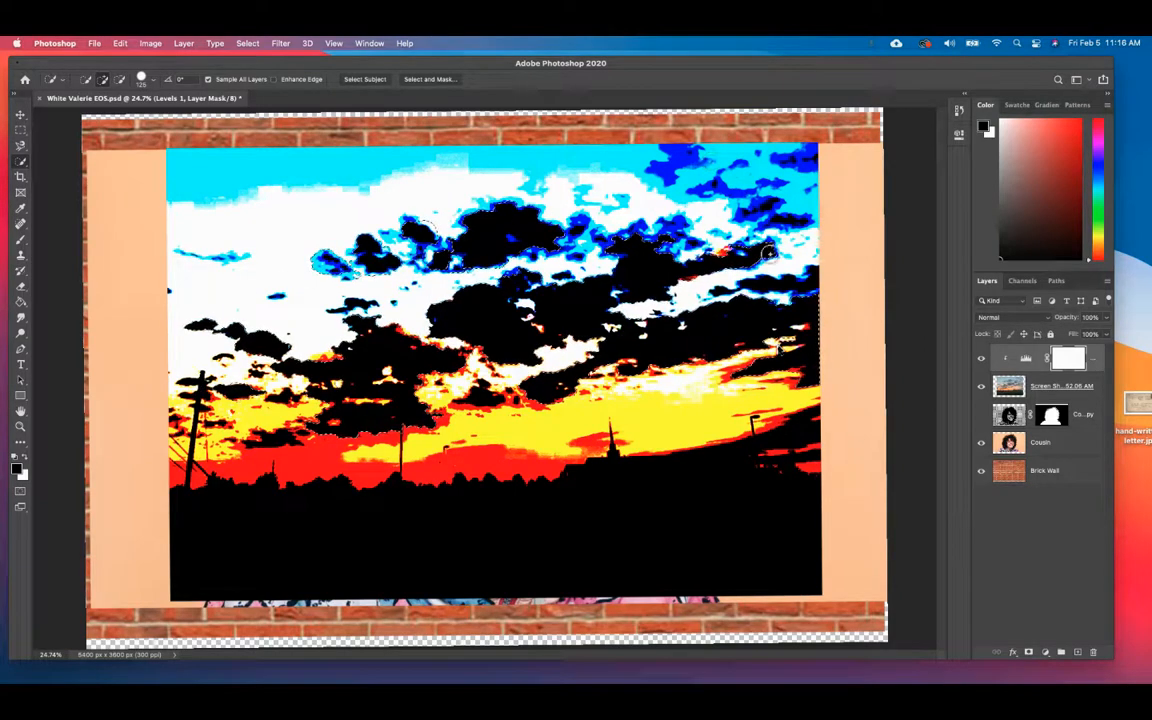
pyautogui.press('alt')
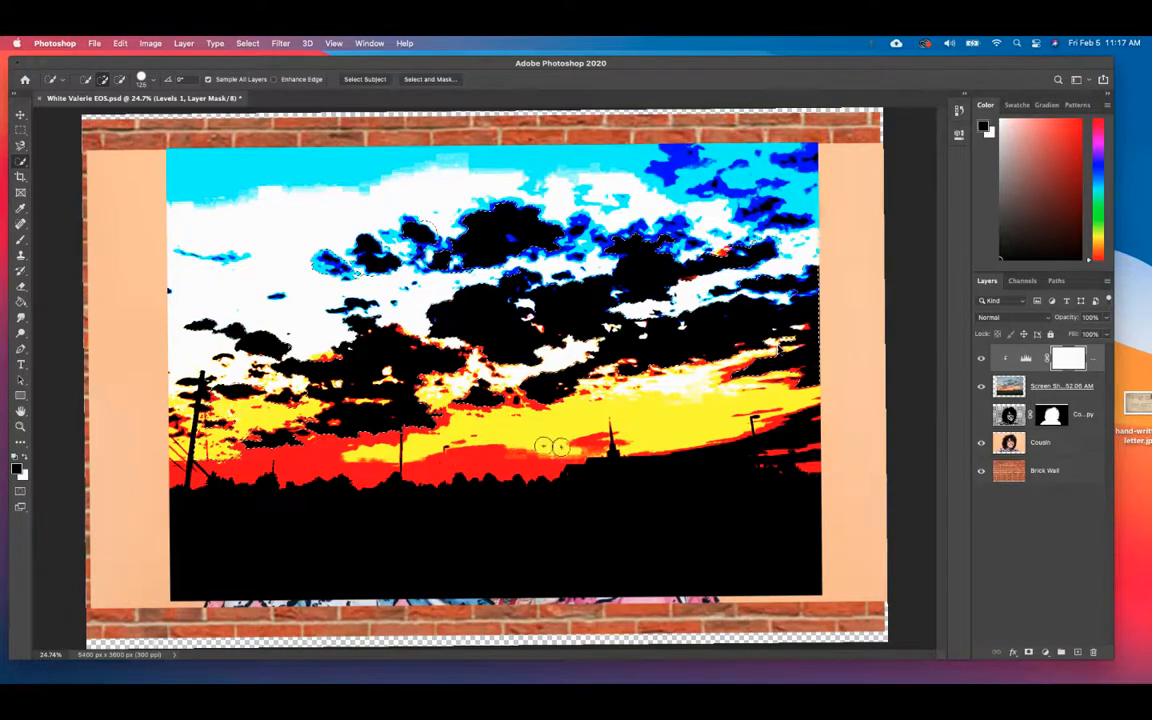
pyautogui.press('alt')
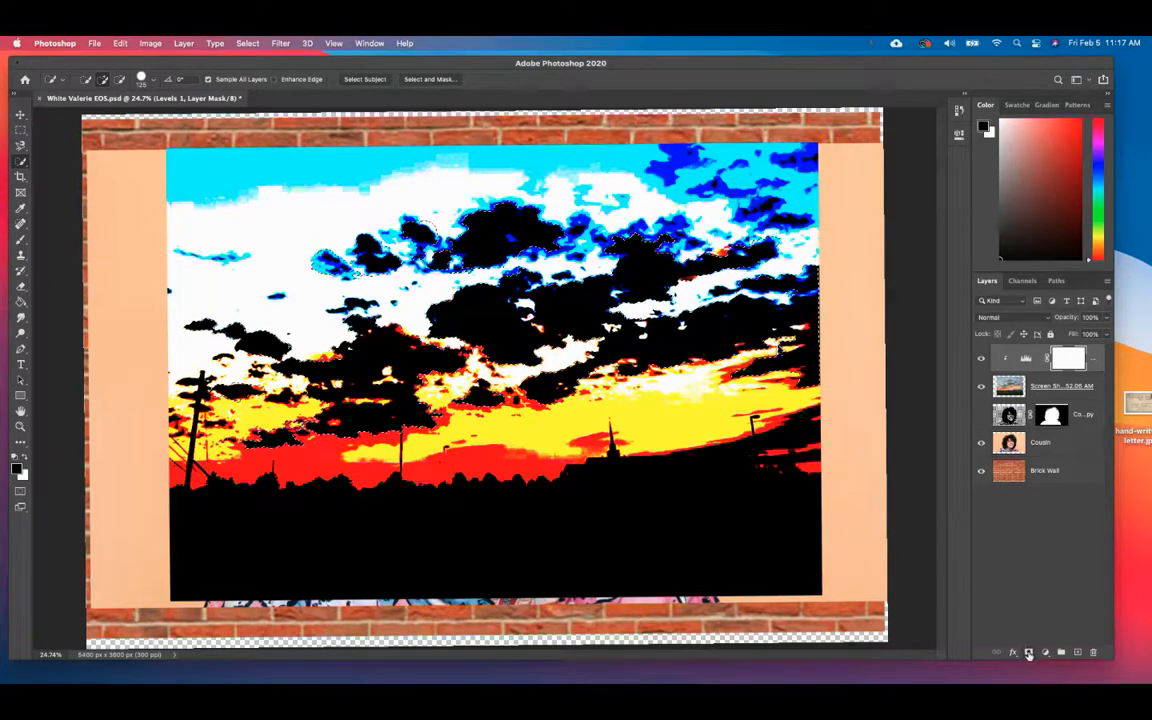
# Undo the mask wrongly added to the Levels layer and mask the sunset screenshot layer with the cloud selection instead
pyautogui.click(1029, 653)
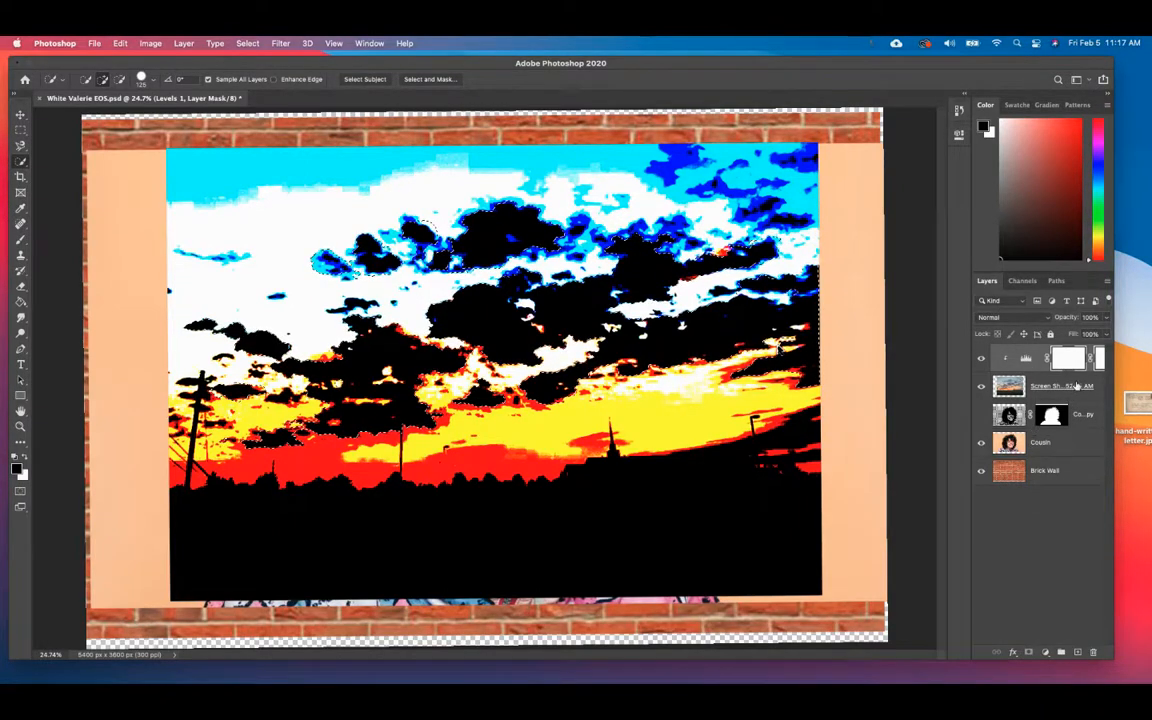
pyautogui.press('super+z')
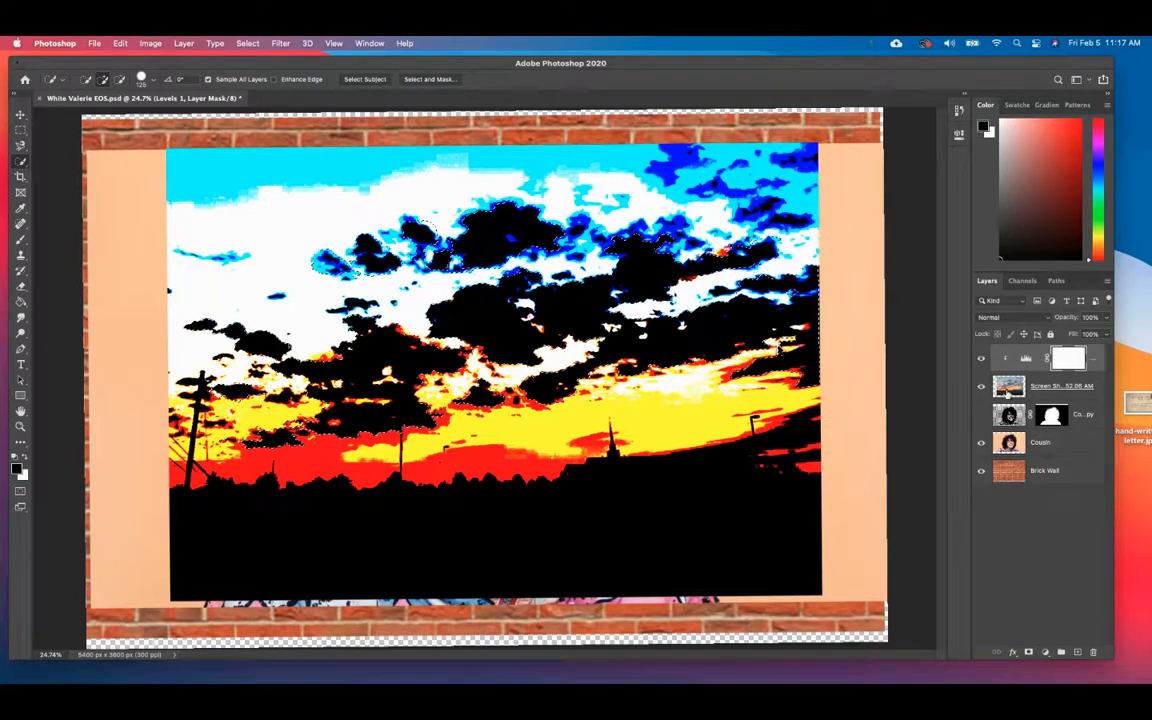
pyautogui.click(1016, 389)
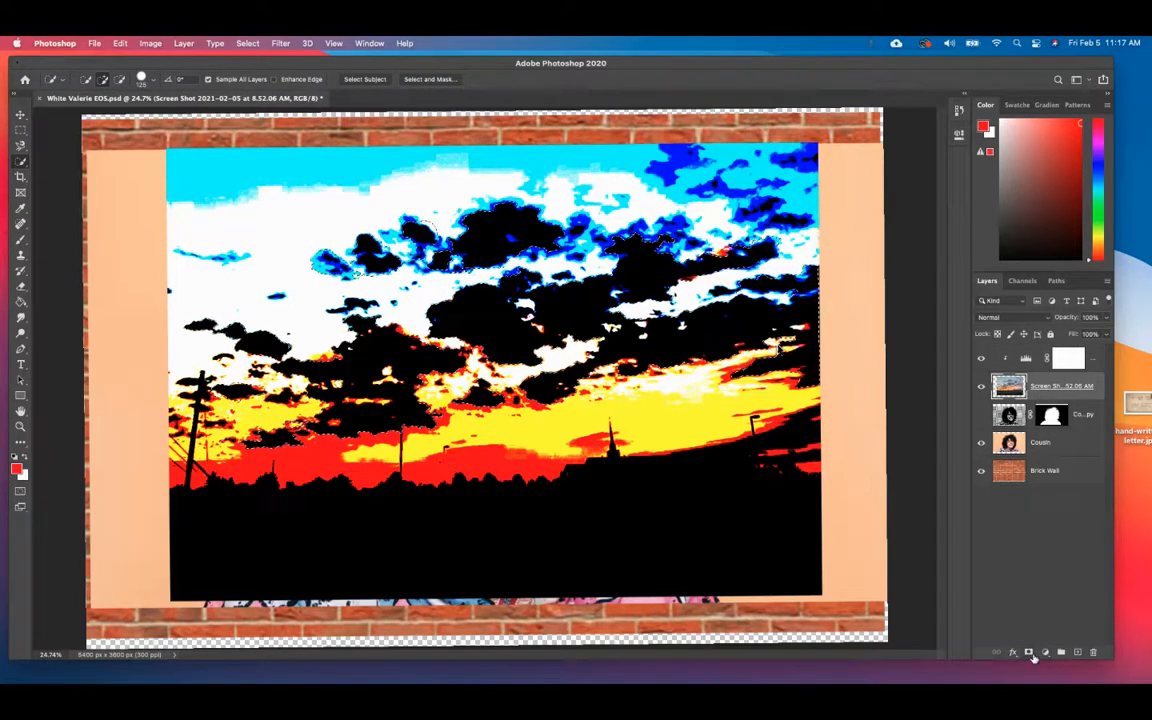
pyautogui.click(1029, 653)
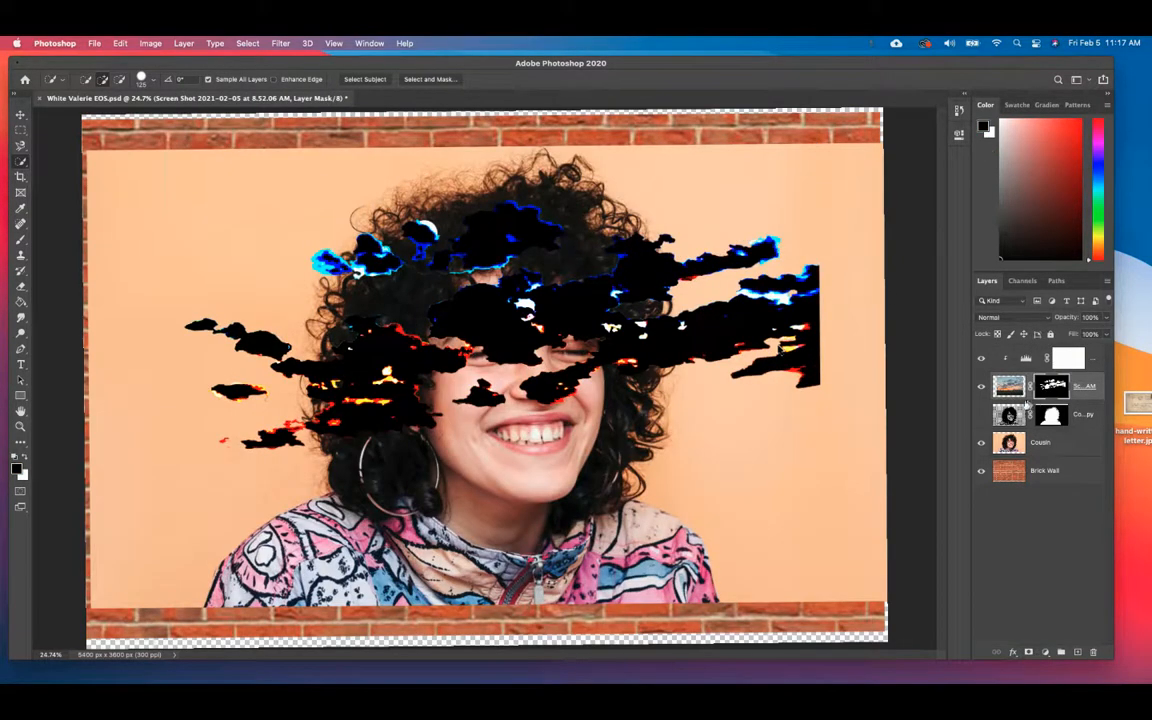
# Hide the Cousin and Brick Wall layers, and slightly feather the cloud mask in Select and Mask, outputting to a new layer with layer mask
pyautogui.click(981, 442)
pyautogui.click(981, 470)
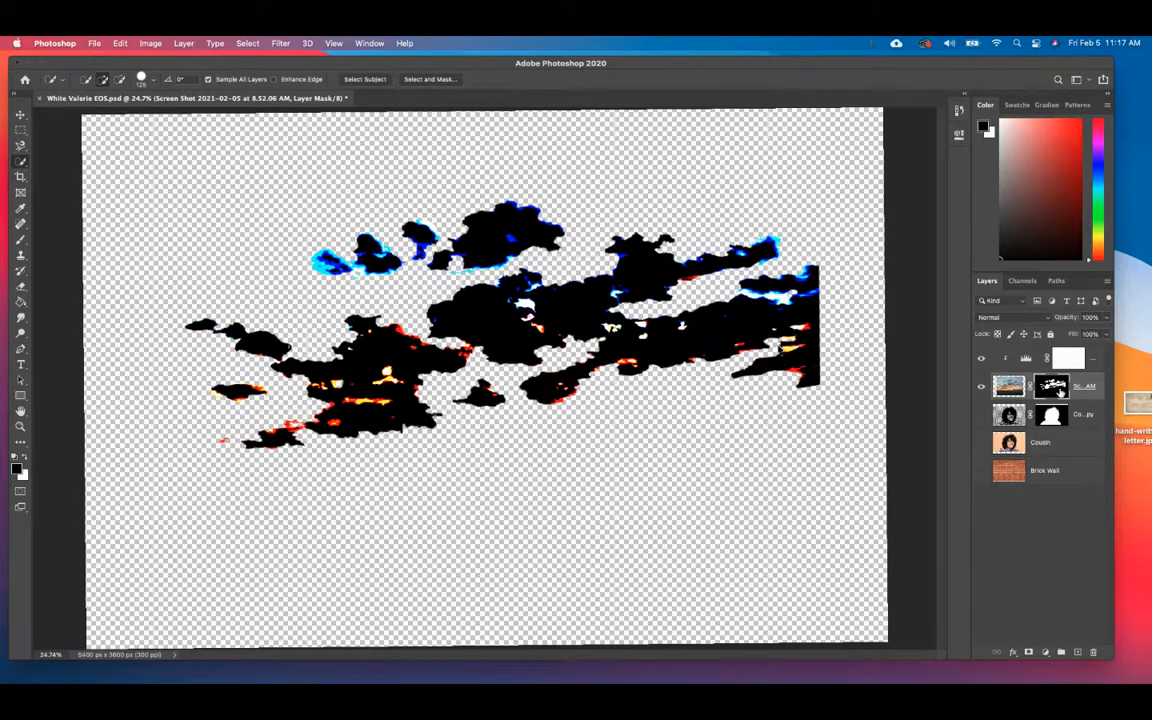
pyautogui.click(427, 79)
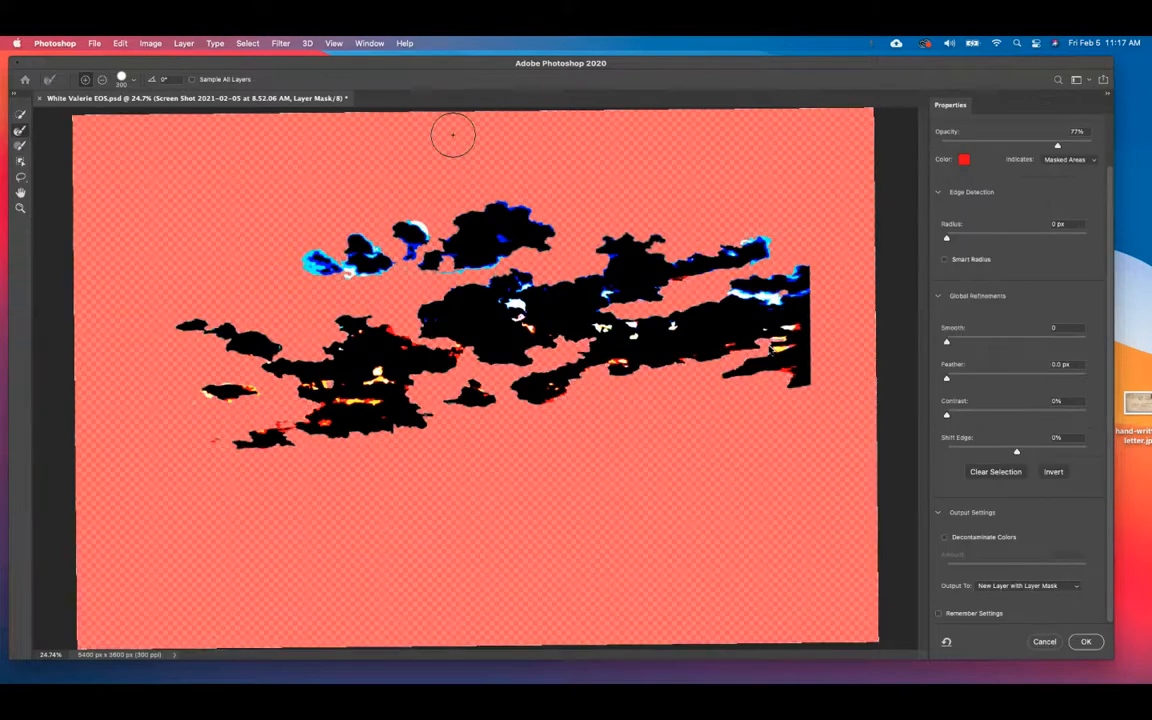
pyautogui.moveTo(947, 377); pyautogui.dragTo(960, 378)
pyautogui.click(1085, 642)
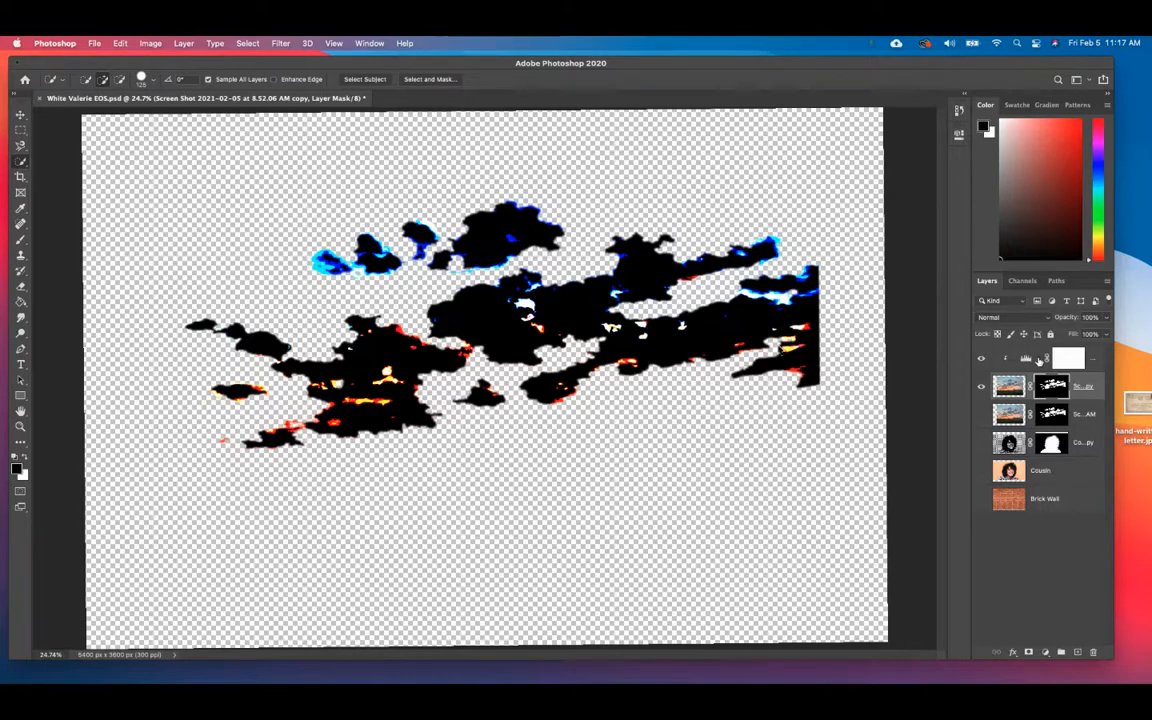
# Delete the clipped Levels adjustment's layer mask and the Levels adjustment layer above the cloud cutout
pyautogui.moveTo(1063, 361); pyautogui.dragTo(1094, 652)
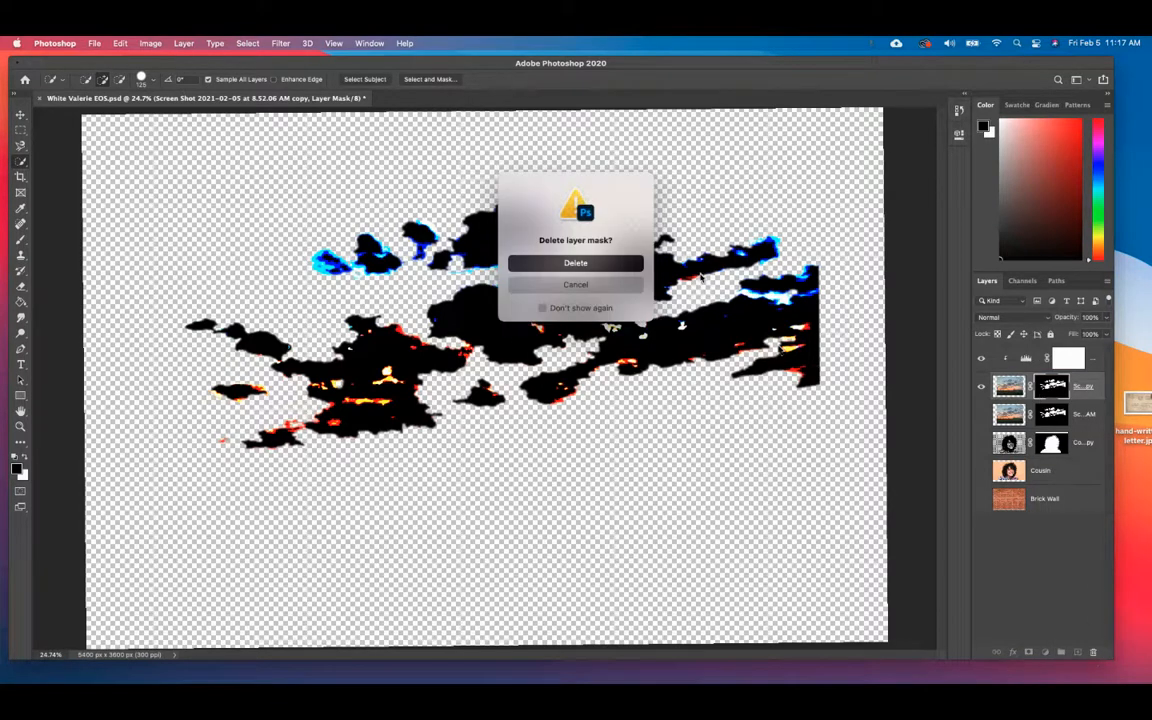
pyautogui.click(633, 267)
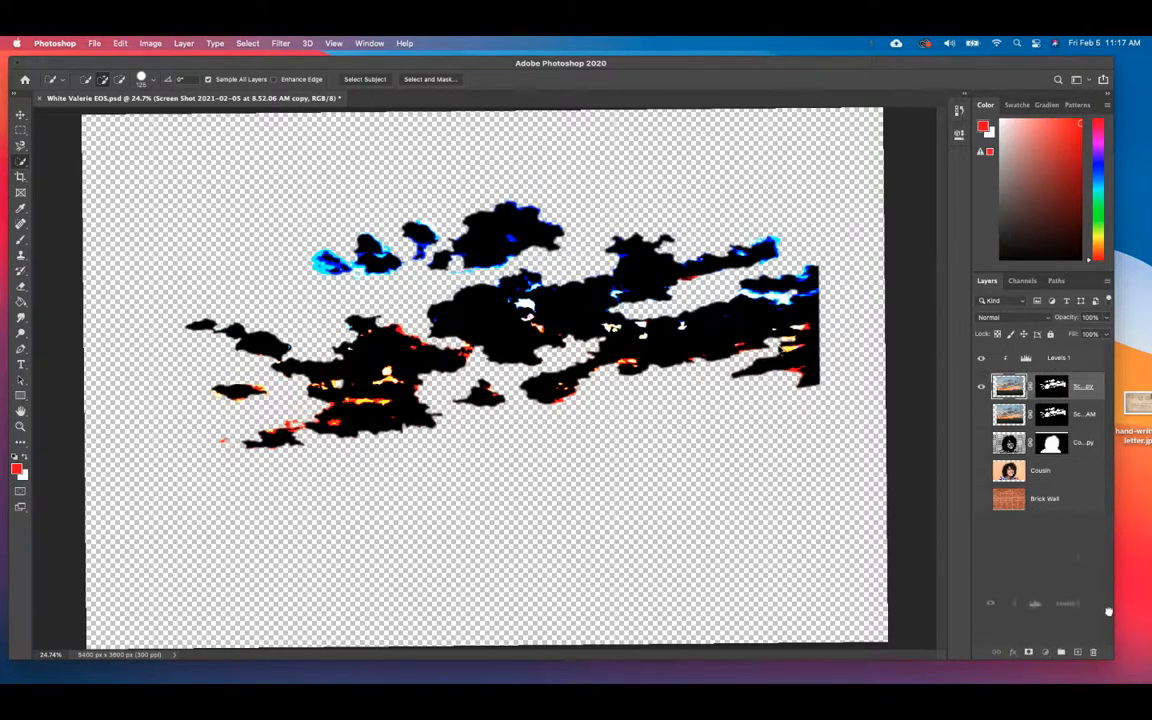
pyautogui.click(1092, 652)
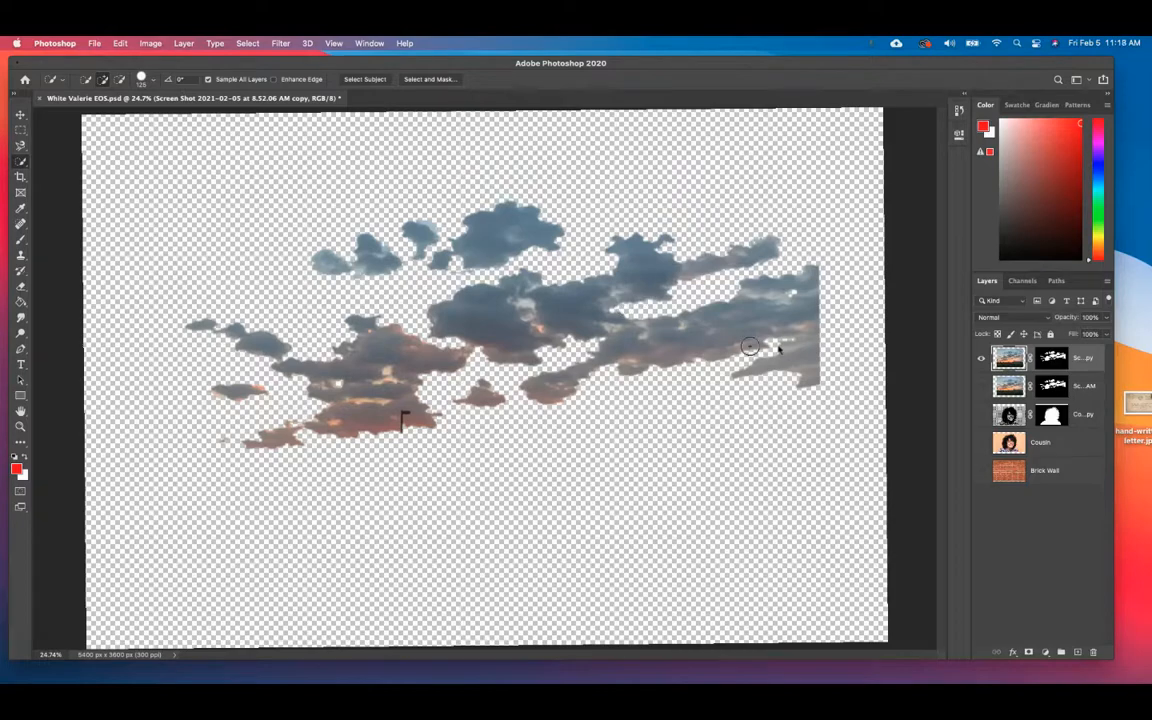
# Show the masked halftone portrait copy and the Cousin layer, and set the cloud cutout layer's blend mode to Difference
pyautogui.click(983, 420)
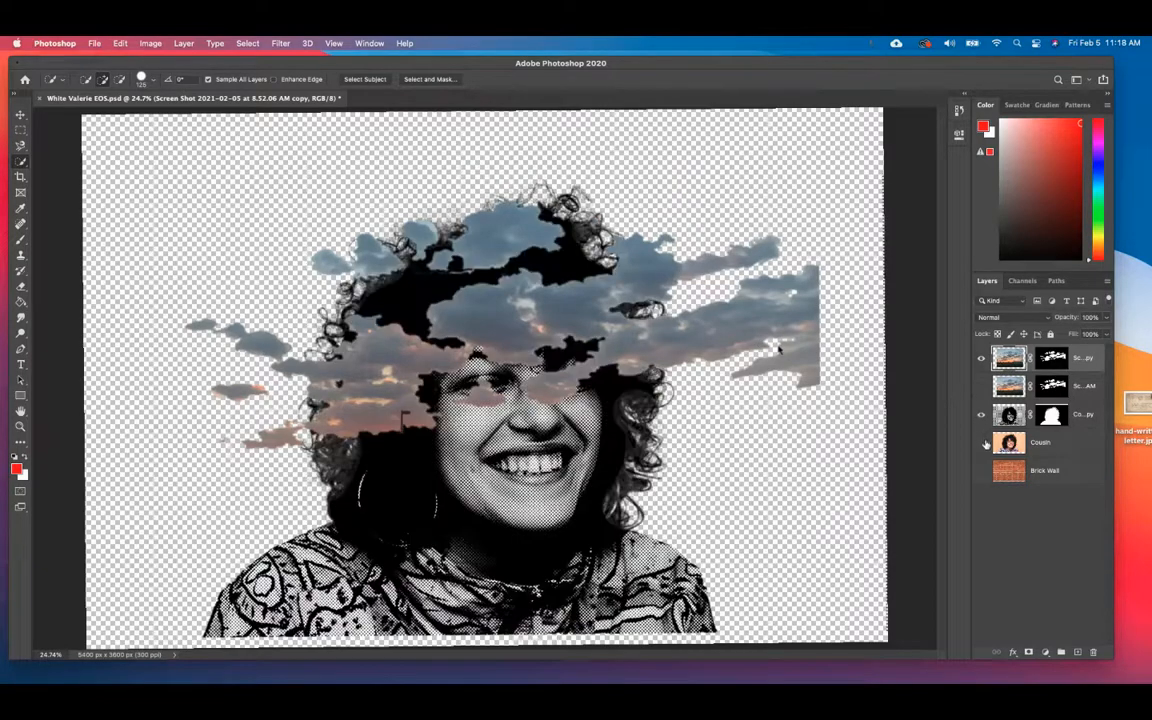
pyautogui.click(982, 443)
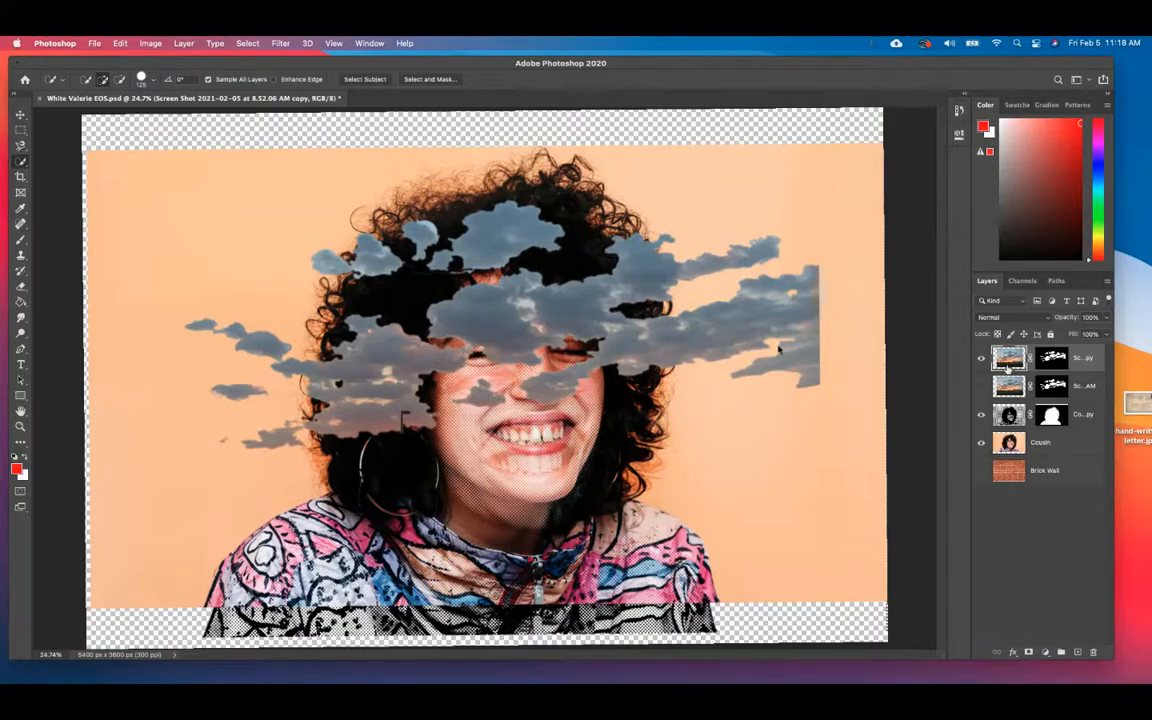
pyautogui.click(990, 317)
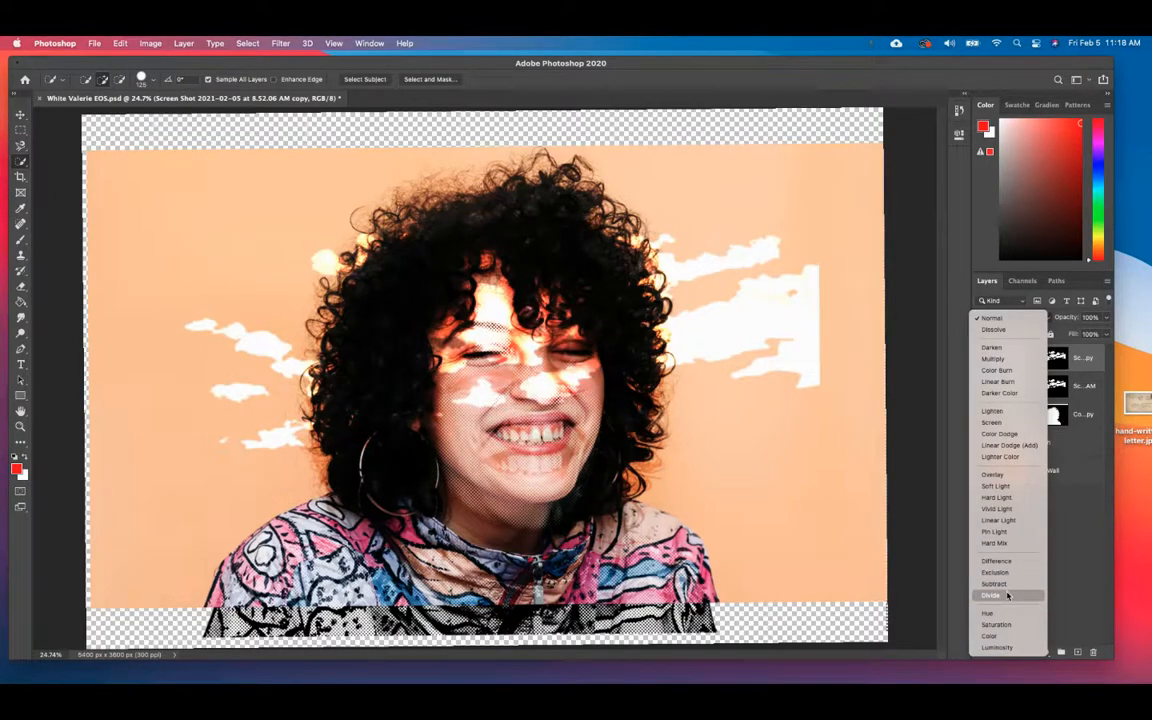
pyautogui.click(996, 561)
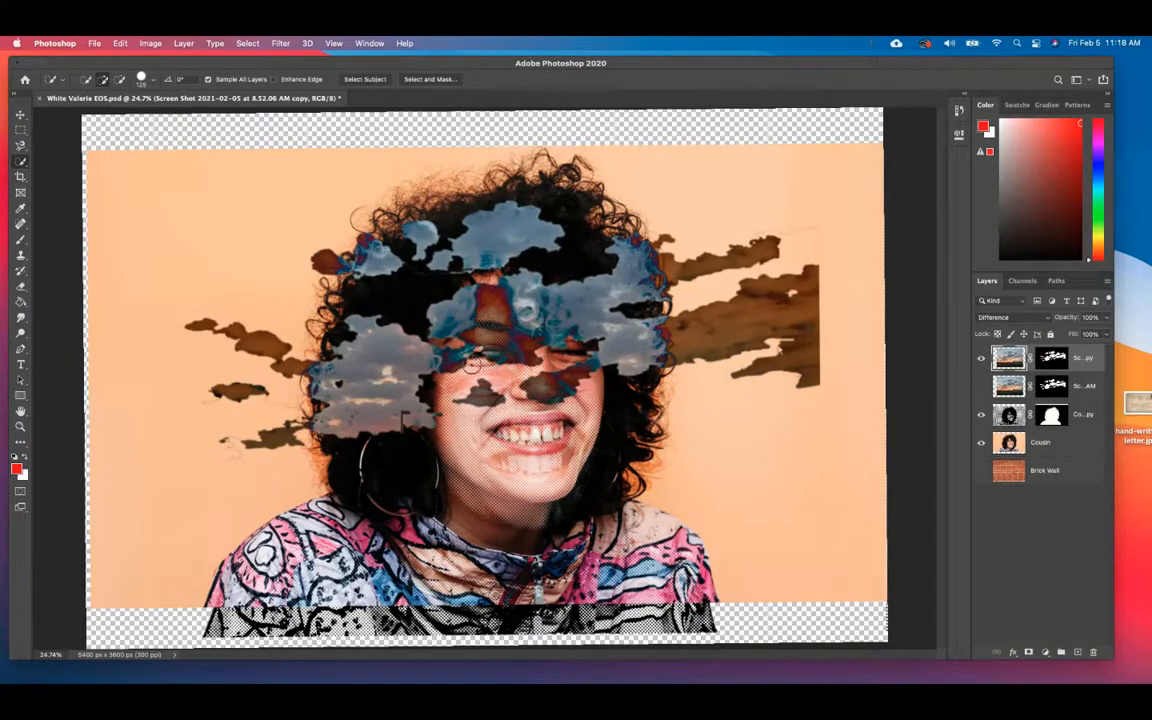